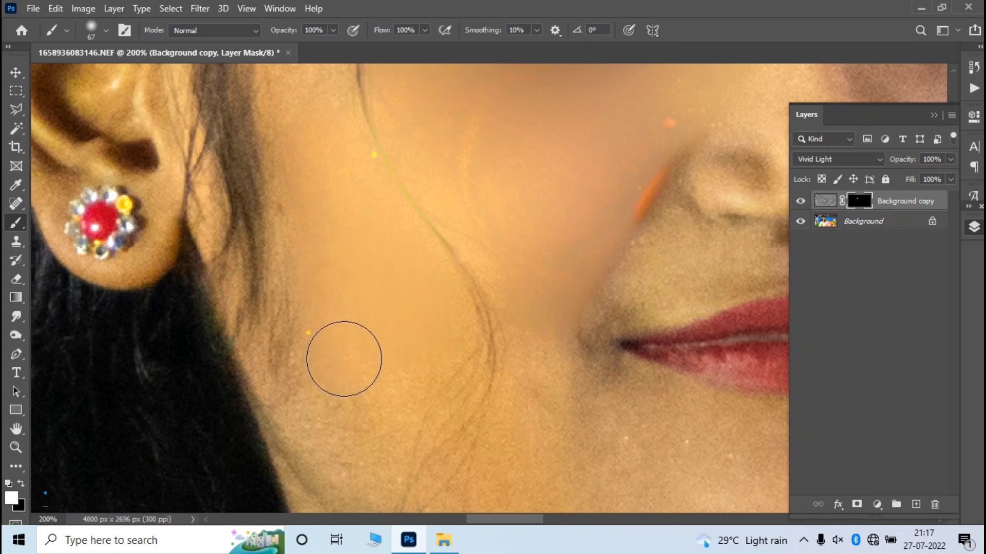
Smooth the temple skin by painting on the Background copy mask
scroll(377, 319, up, 2)
scroll(353, 309, up, 5)
scroll(329, 248, up, 2)
mouse_move(330, 248)
mouse_down()
mouse_move(301, 248)
mouse_move(370, 431)
mouse_up()
drag(306, 187, 281, 212)
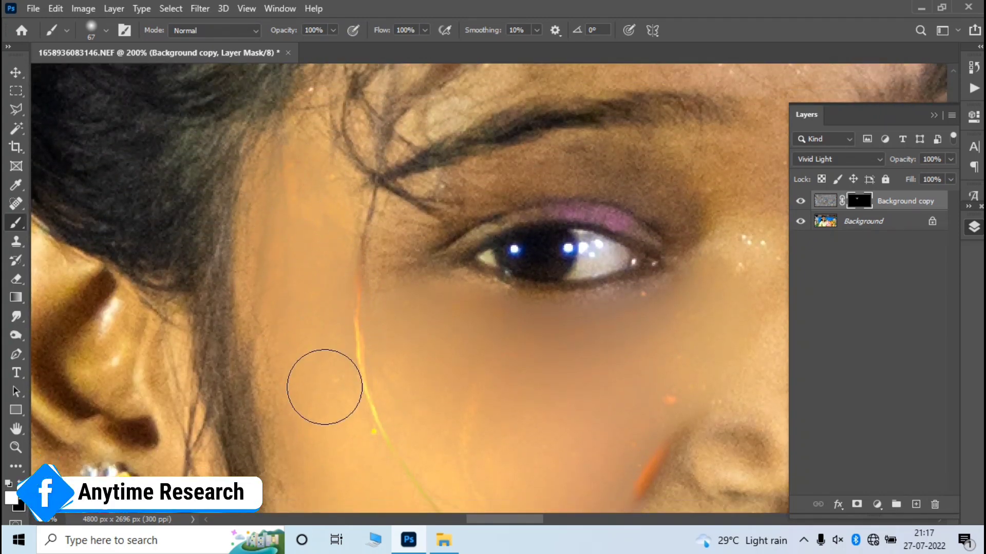
scroll(323, 387, down, 7)
scroll(469, 328, up, 2)
scroll(479, 462, down, 2)
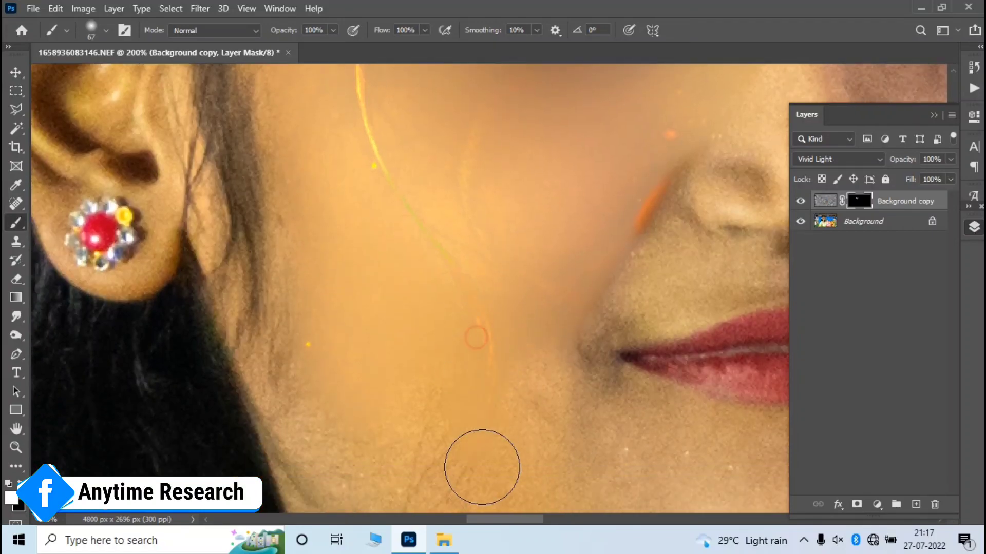
scroll(411, 411, down, 1)
Paint the mask over the jawline shadow, mouth corner, chin and jaw
drag(443, 335, 344, 271)
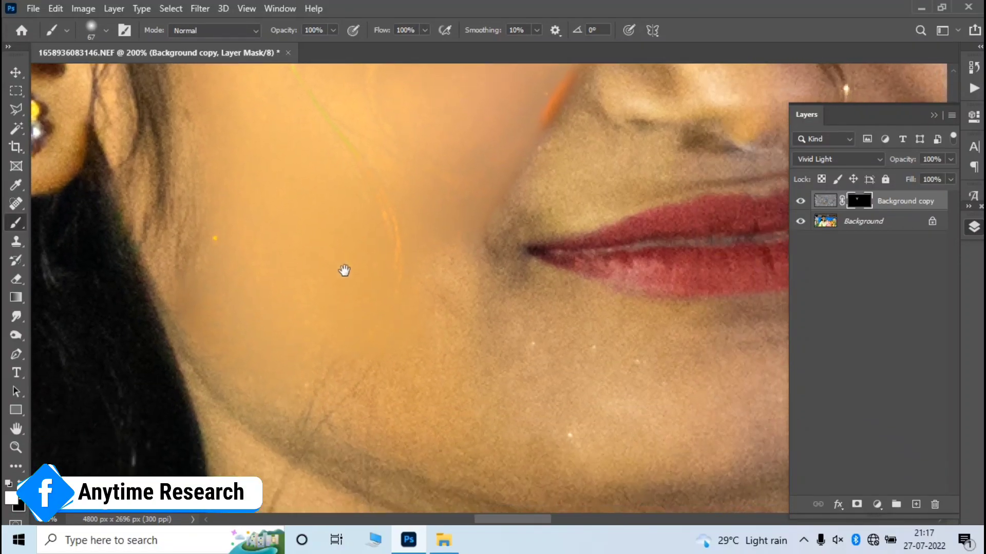
mouse_move(285, 373)
mouse_down()
mouse_move(267, 378)
mouse_move(387, 451)
mouse_up()
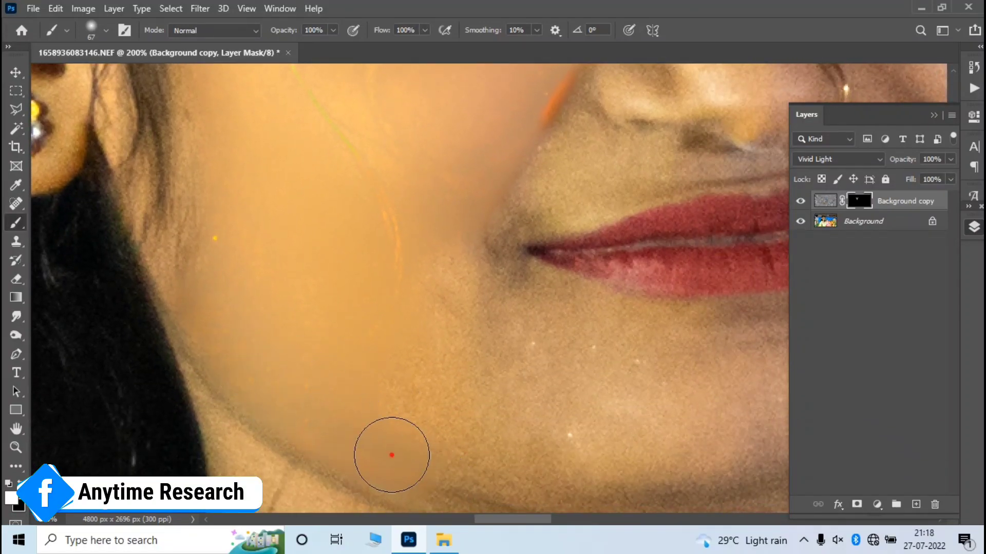
drag(401, 396, 465, 431)
drag(451, 282, 513, 277)
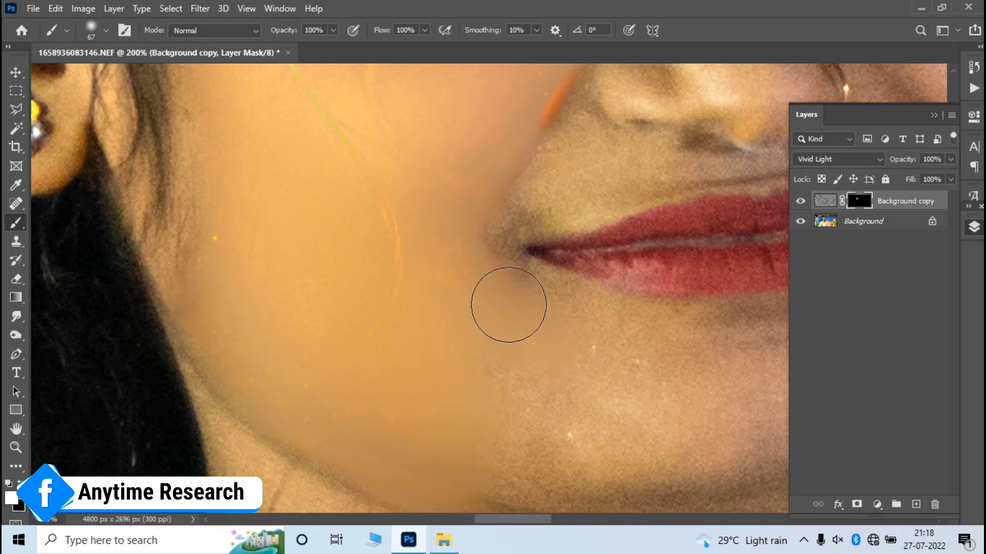
drag(562, 396, 623, 403)
drag(467, 449, 533, 464)
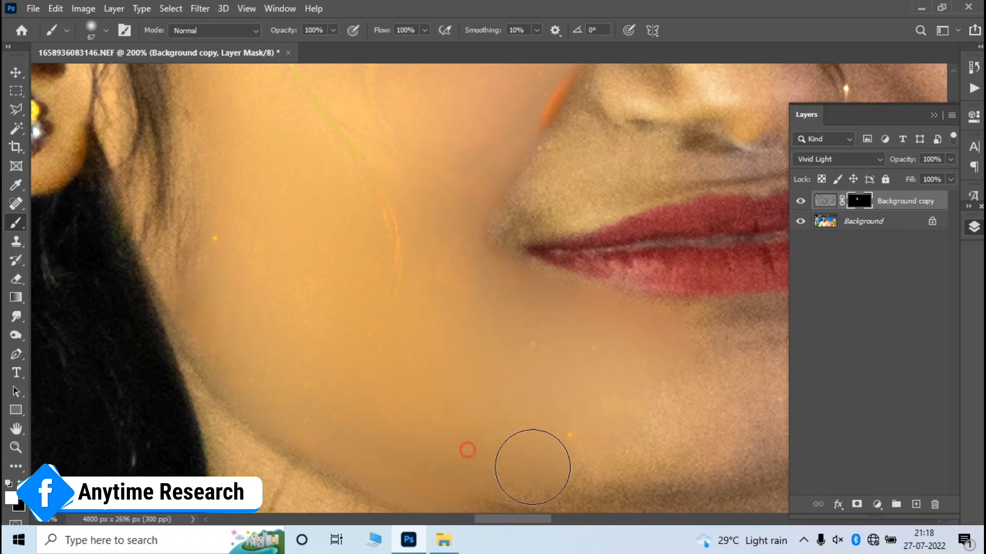
drag(474, 429, 298, 337)
mouse_move(267, 368)
mouse_down()
mouse_move(343, 392)
mouse_move(511, 372)
mouse_up()
drag(442, 319, 462, 319)
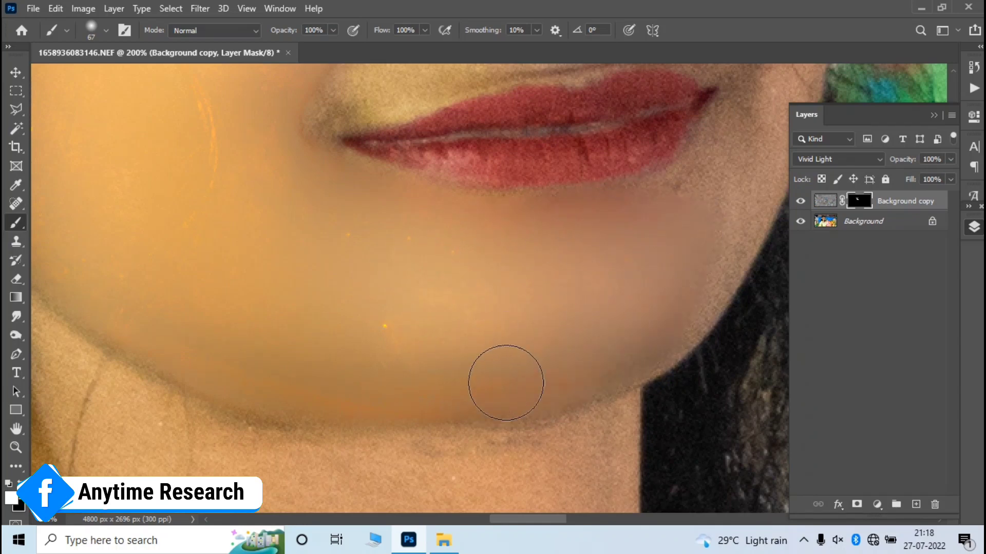
drag(632, 289, 458, 374)
mouse_move(578, 245)
mouse_down()
mouse_move(495, 359)
mouse_move(595, 465)
mouse_up()
Set the brush opacity to 80% and smooth beside the nose and mouth corner
right_click(364, 304)
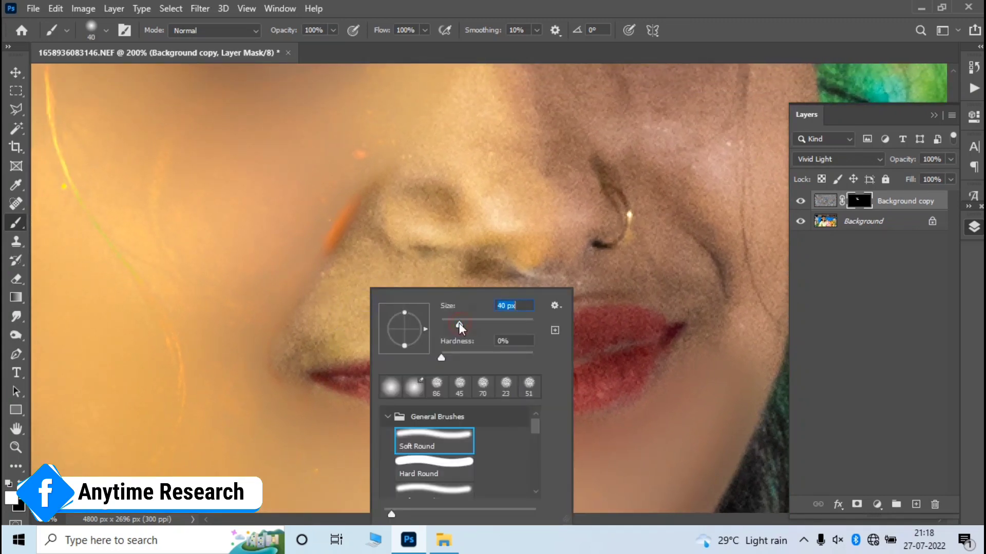
click(325, 32)
text(80)
key(Return)
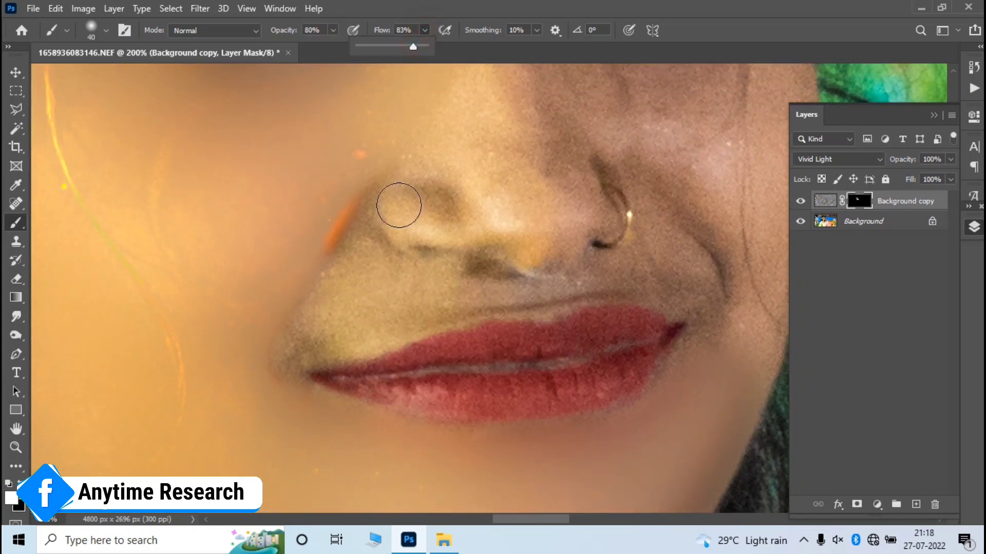
drag(382, 305, 272, 368)
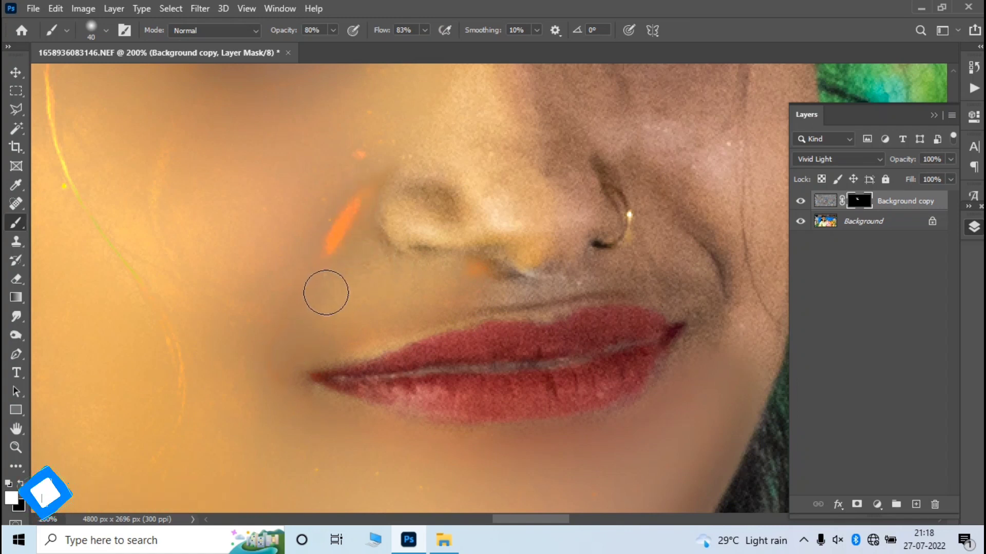
Shrink the brush to 21 px
scroll(508, 190, up, 2)
scroll(423, 272, right, 3)
right_click(374, 330)
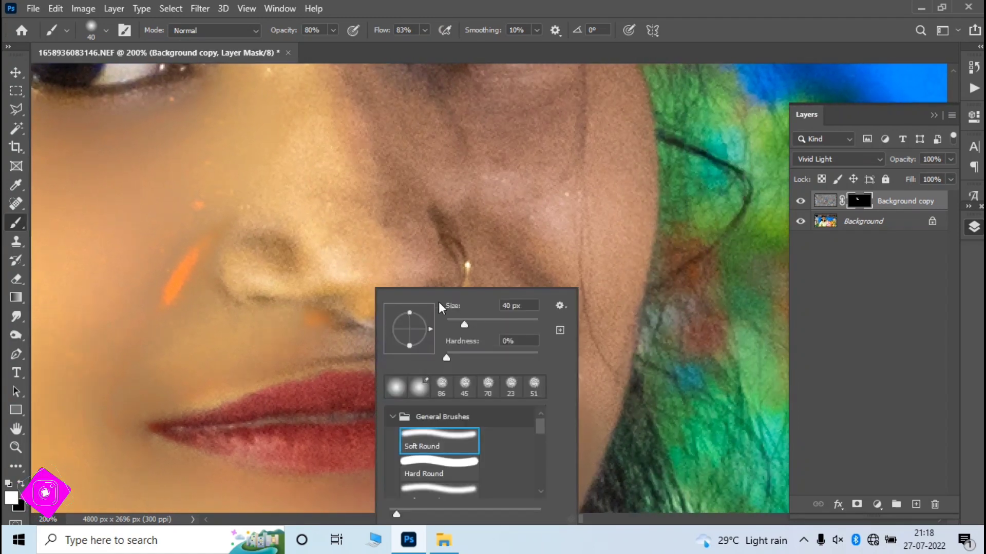
drag(467, 323, 456, 323)
click(321, 340)
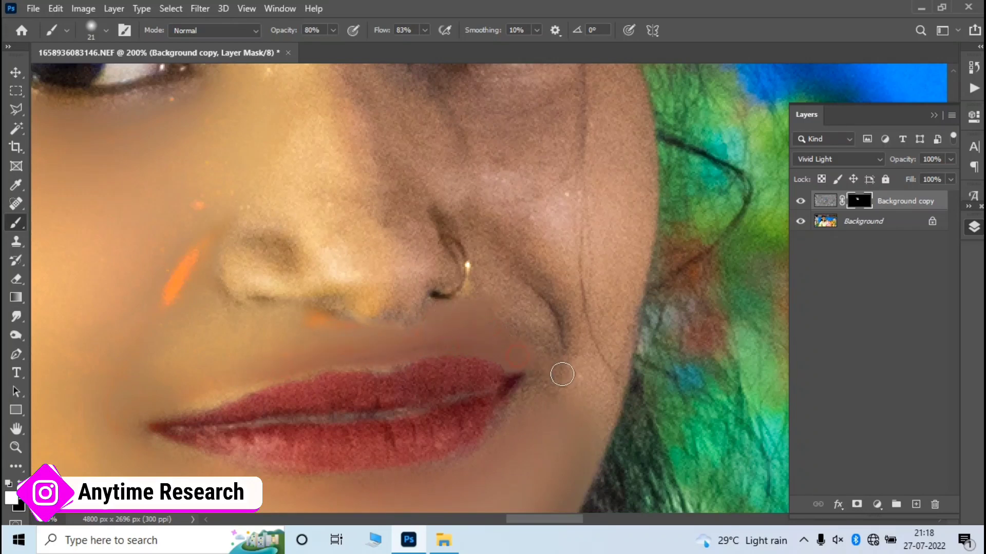
Pan to bring more of the lower face into view
drag(477, 358, 422, 411)
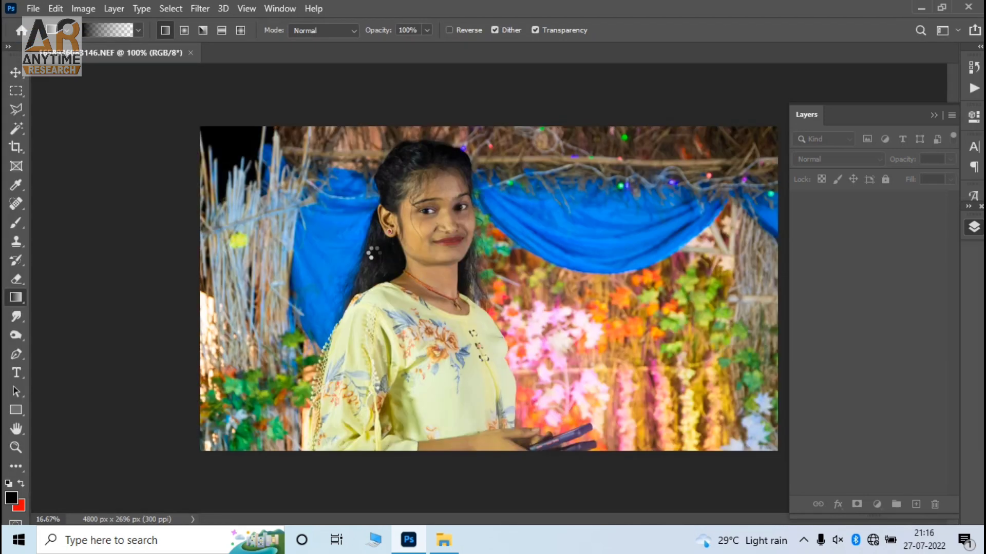
Zoom in to 66.7% and pan to centre the woman's face
key(ctrl+plus)
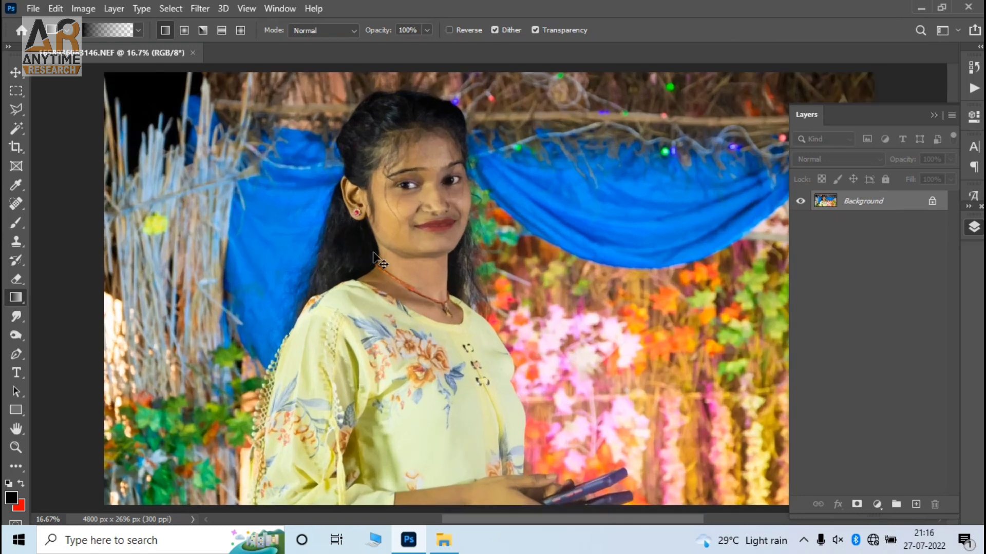
scroll(364, 249, up, 2)
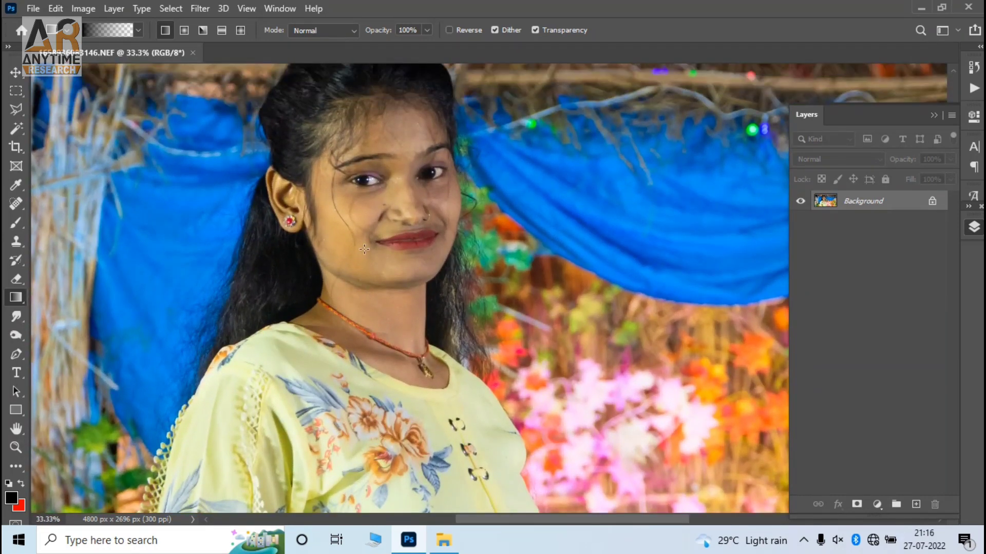
key(ctrl+plus)
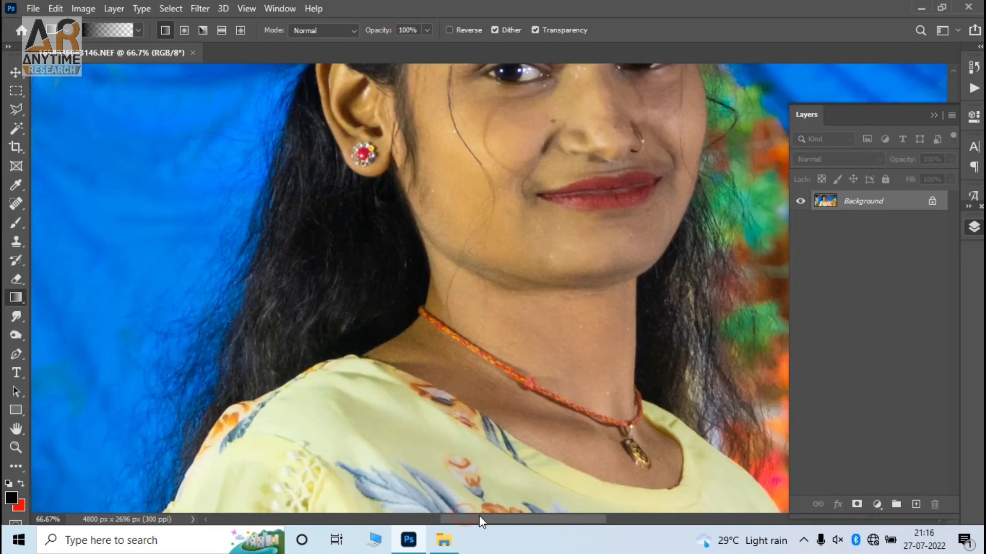
drag(522, 519, 493, 518)
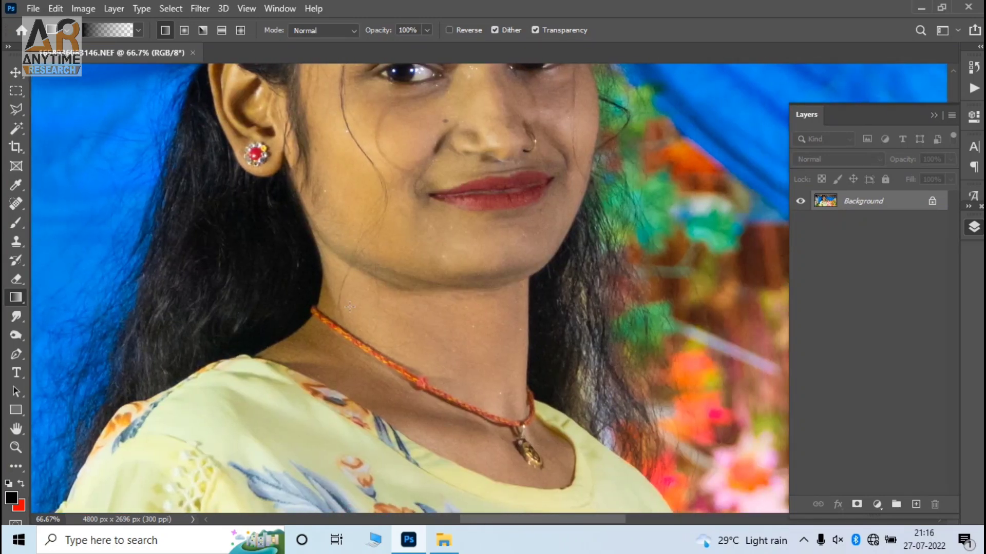
scroll(366, 367, up, 5)
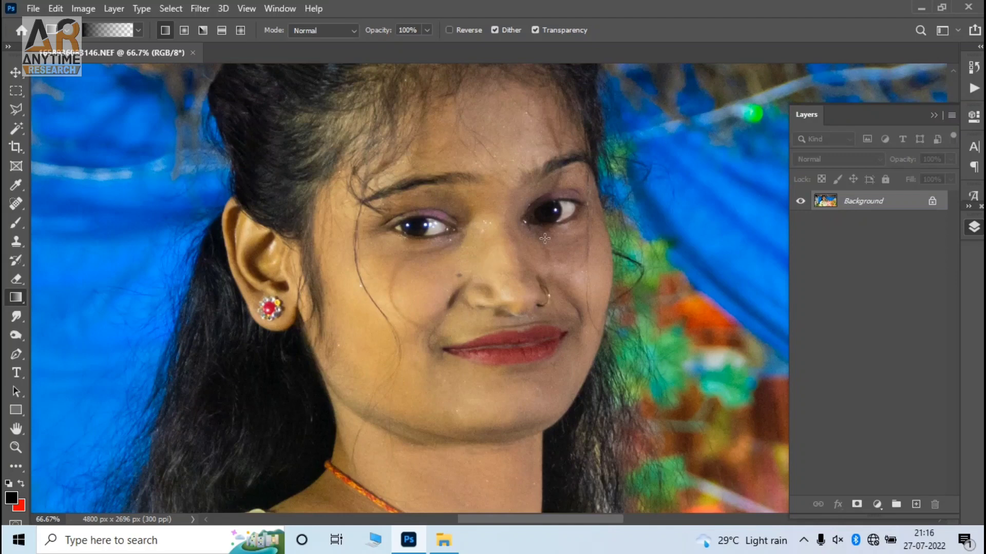
key(ctrl+l)
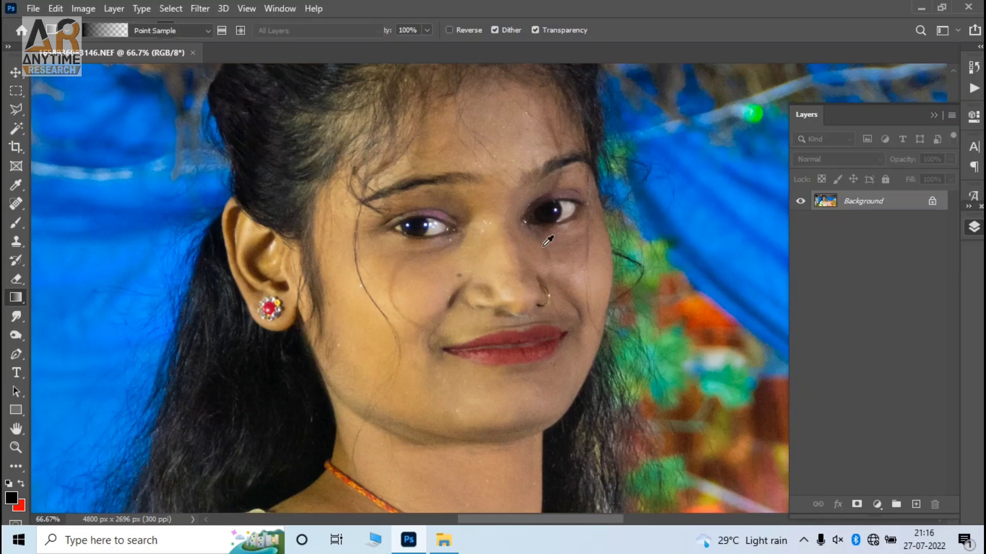
Apply Levels with white input 231 and midtones 0.92
mouse_move(805, 414)
mouse_down()
mouse_move(788, 418)
mouse_move(795, 419)
mouse_up()
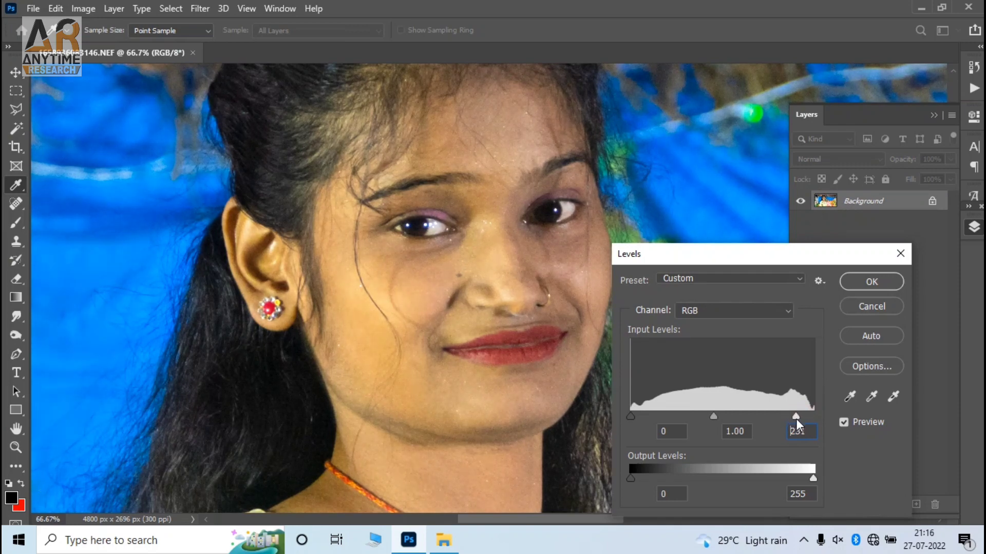
mouse_move(715, 416)
mouse_down()
mouse_move(726, 415)
mouse_move(715, 418)
mouse_up()
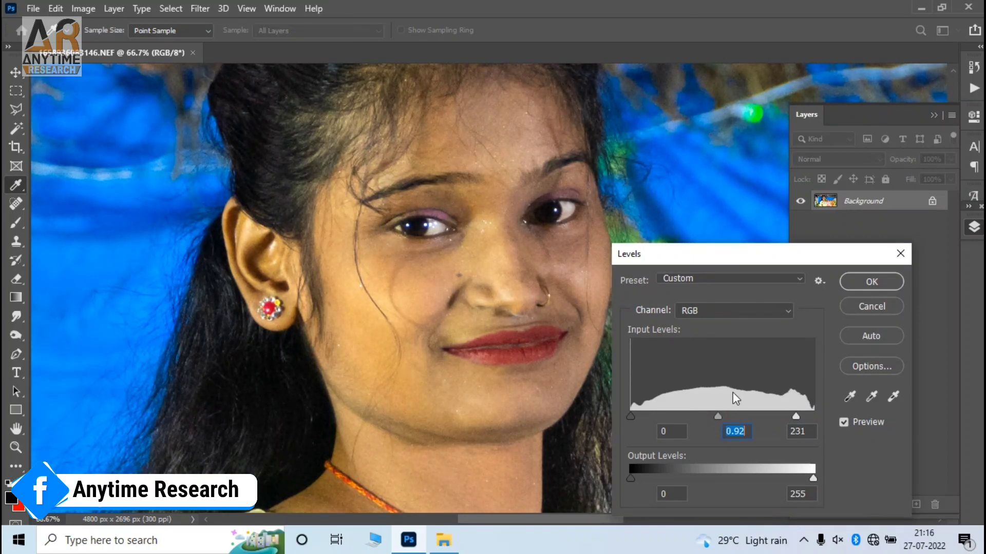
click(861, 280)
Play Face Clean Action from the Actions list to create the masked Background copy
key(g)
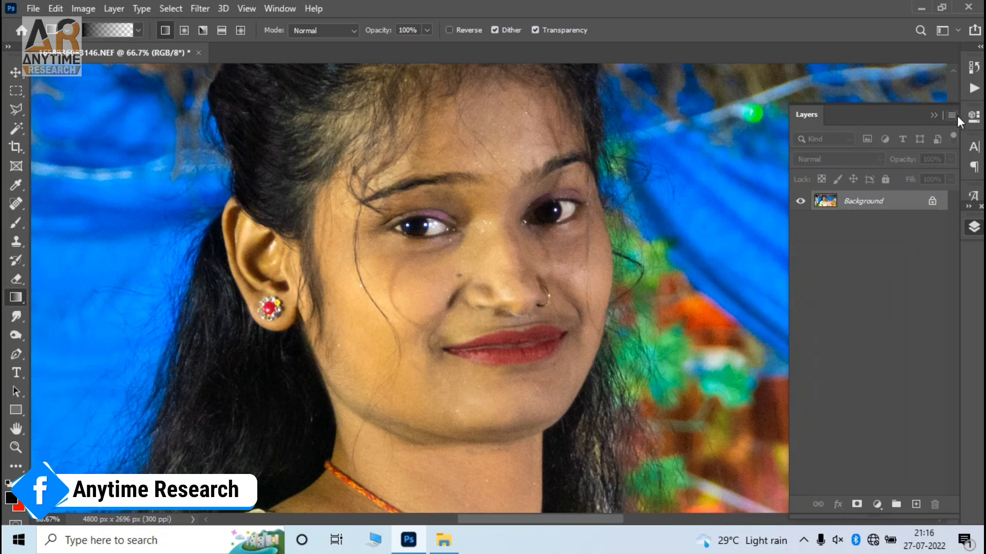
click(975, 89)
scroll(836, 421, down, 1)
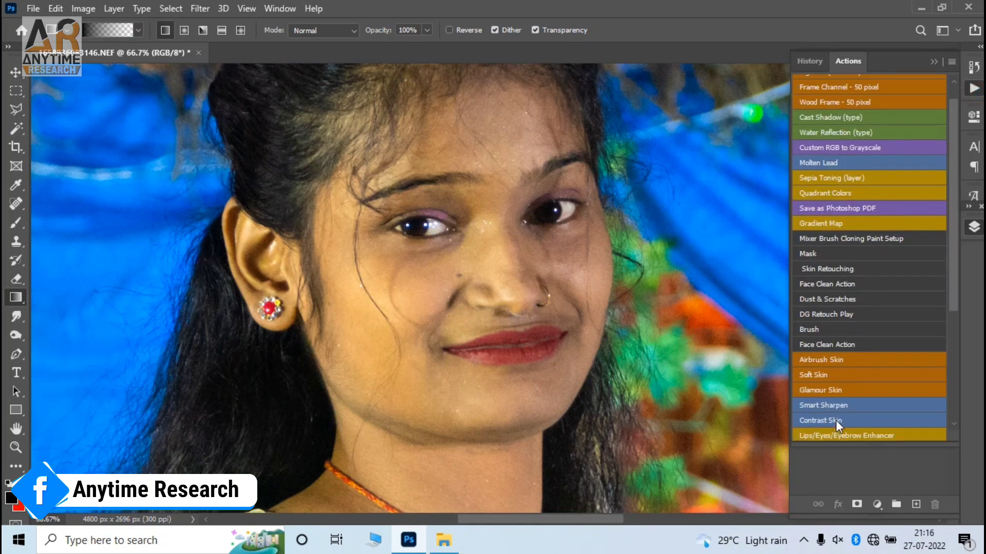
scroll(840, 408, down, 2)
scroll(840, 407, down, 1)
scroll(839, 424, down, 1)
scroll(840, 425, down, 1)
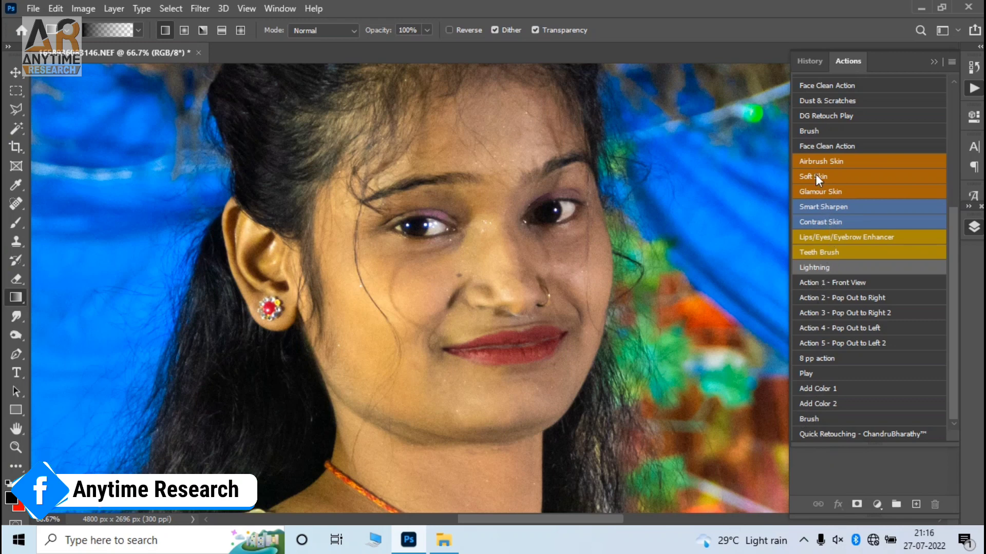
click(830, 146)
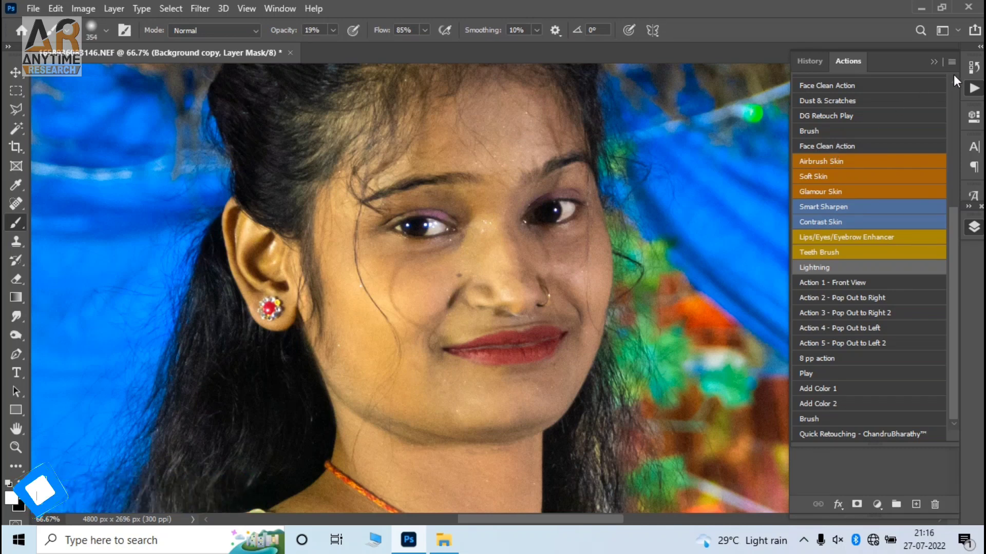
Raise the brush flow to 100% and paint the mask over the cheek beside the nose
click(932, 62)
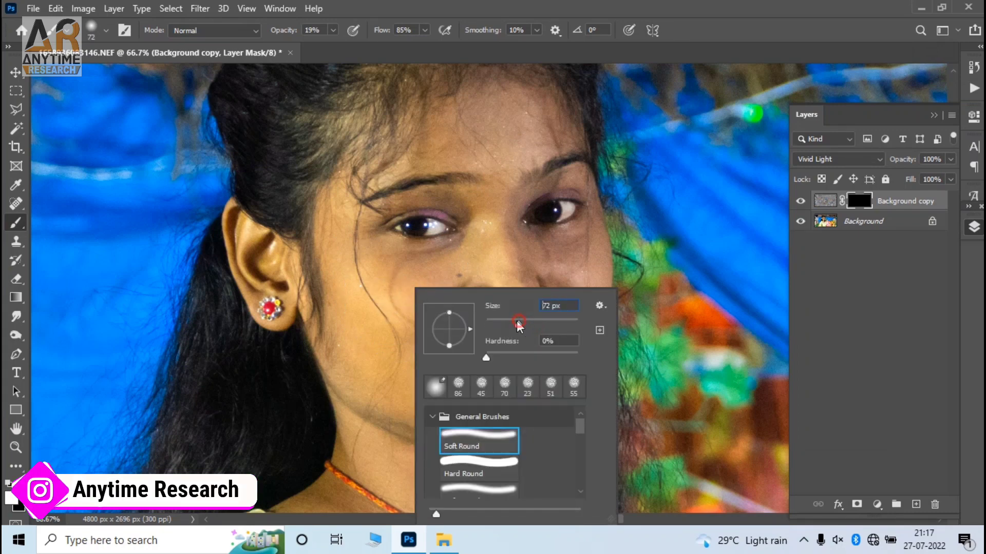
click(427, 276)
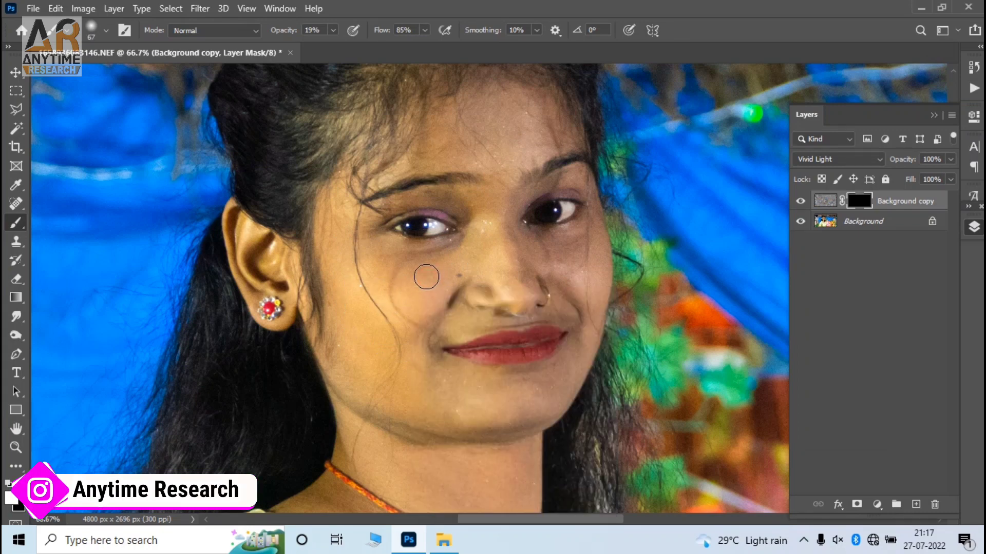
scroll(427, 281, up, 1)
scroll(426, 277, up, 1)
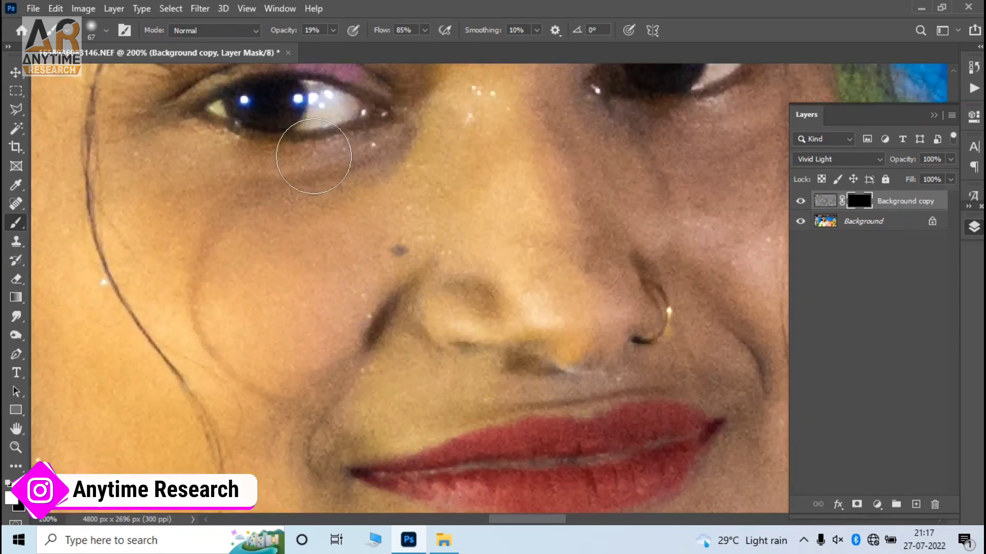
click(332, 29)
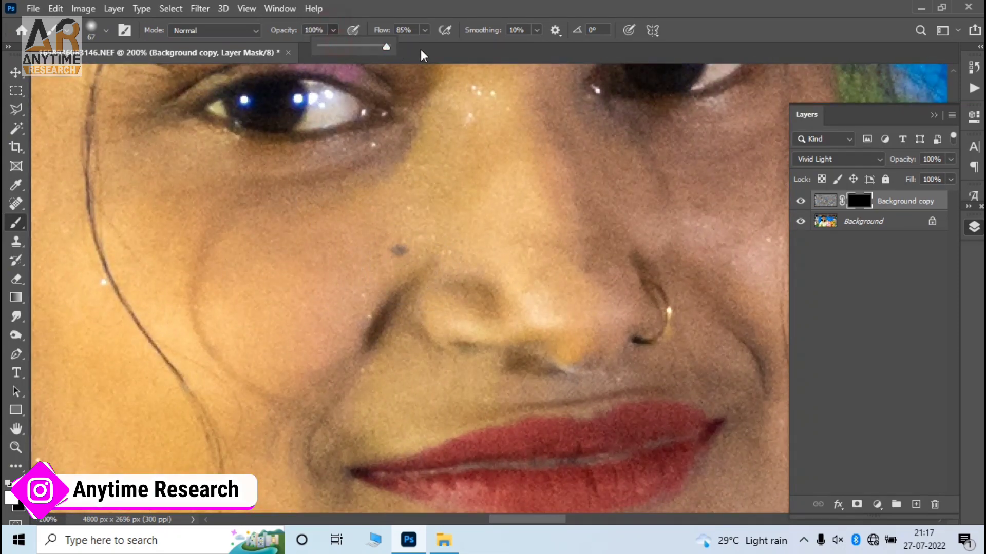
click(425, 30)
drag(433, 50, 468, 51)
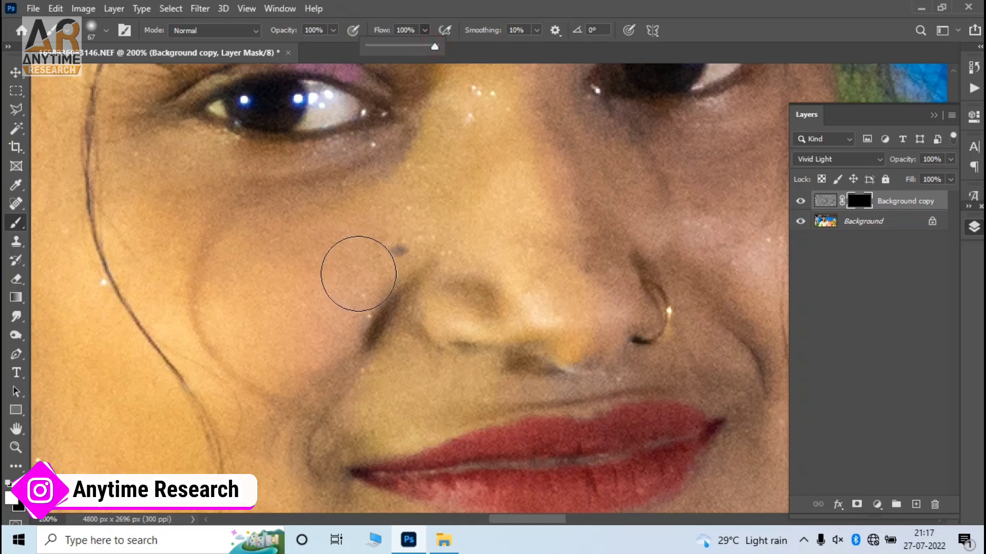
mouse_move(370, 224)
mouse_down()
mouse_move(335, 258)
mouse_move(304, 257)
mouse_up()
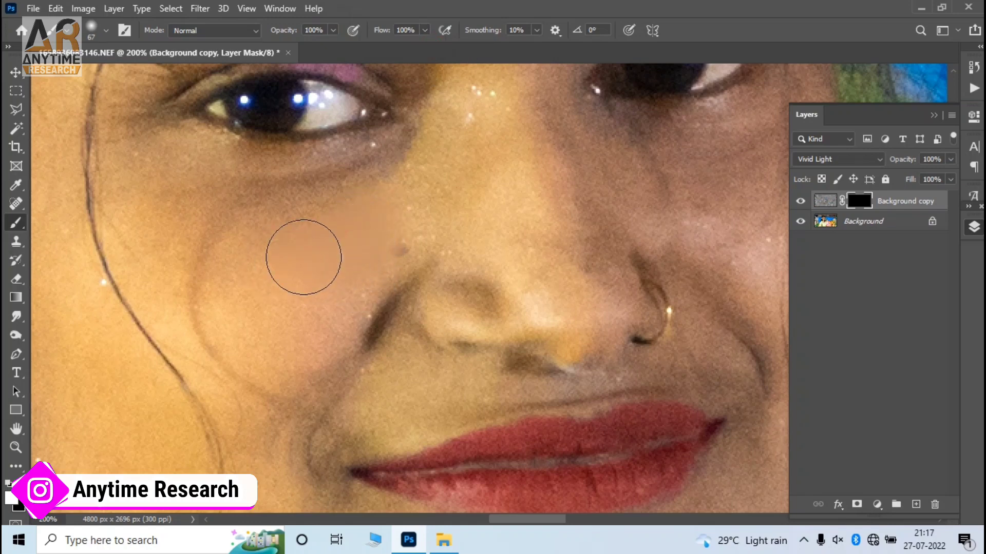
Smooth the skin under the eye, beside the nose and down the cheek
mouse_move(359, 193)
mouse_down()
mouse_move(250, 208)
mouse_move(187, 242)
mouse_move(192, 279)
mouse_move(246, 284)
mouse_move(262, 367)
mouse_move(251, 374)
mouse_move(284, 396)
mouse_move(347, 292)
mouse_move(330, 325)
mouse_move(303, 317)
mouse_move(316, 349)
mouse_up()
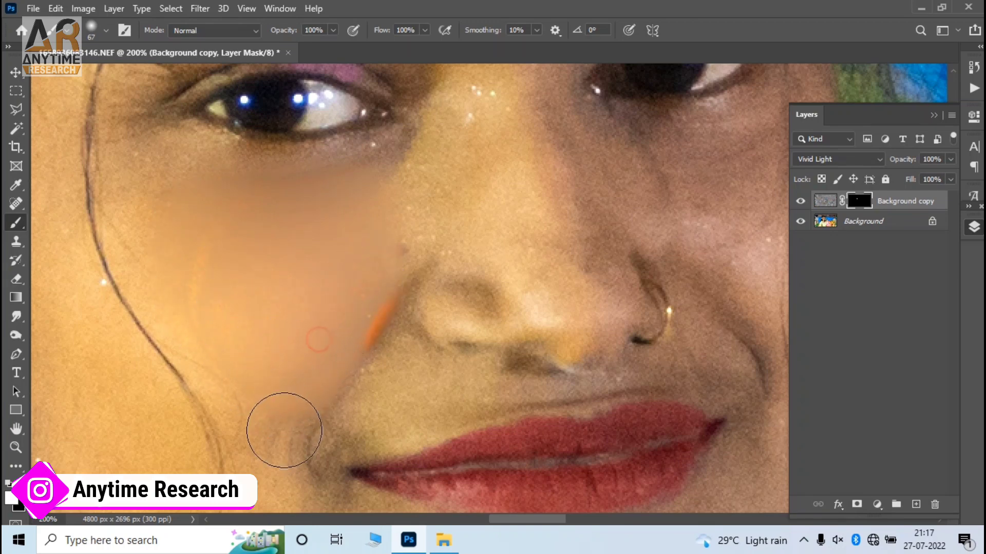
mouse_move(284, 430)
mouse_down()
mouse_move(272, 451)
mouse_move(255, 344)
mouse_move(202, 326)
mouse_move(141, 213)
mouse_move(134, 168)
mouse_move(171, 198)
mouse_move(215, 197)
mouse_move(198, 176)
mouse_move(268, 198)
mouse_move(320, 194)
mouse_move(261, 263)
mouse_move(143, 220)
mouse_move(159, 266)
mouse_move(200, 328)
mouse_move(246, 330)
mouse_move(322, 260)
mouse_up()
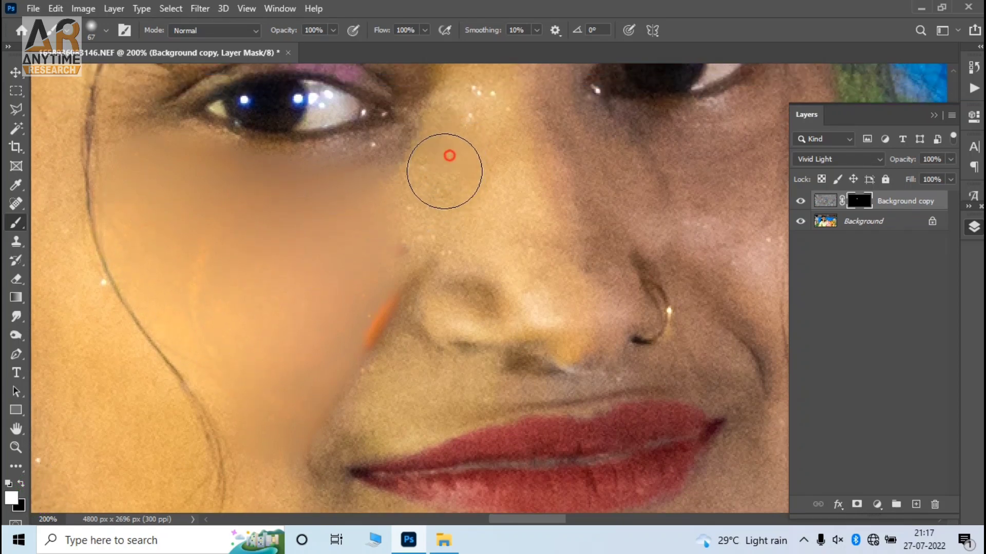
drag(450, 173, 404, 223)
drag(438, 142, 336, 222)
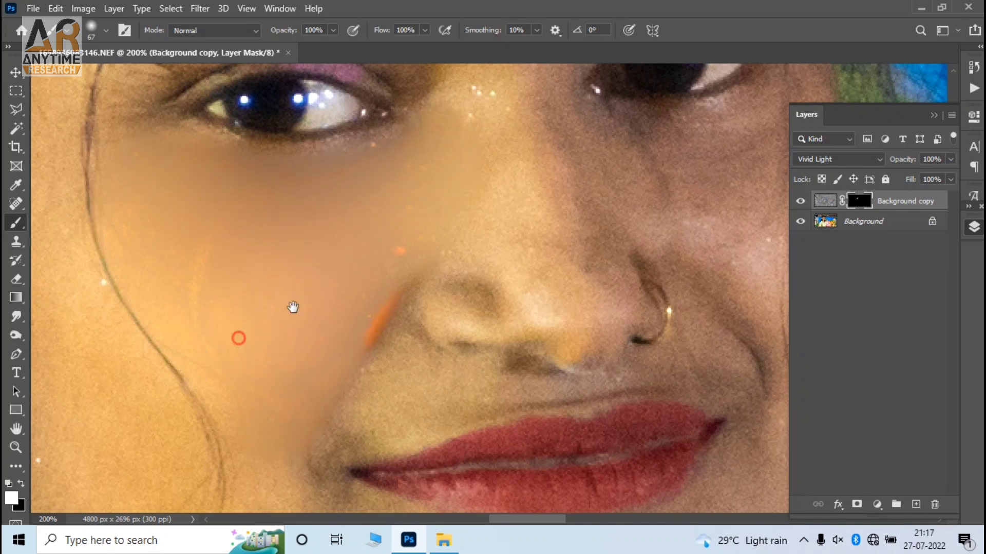
Smooth the cheek along the hair strand and the skin near the temple
drag(292, 307, 558, 182)
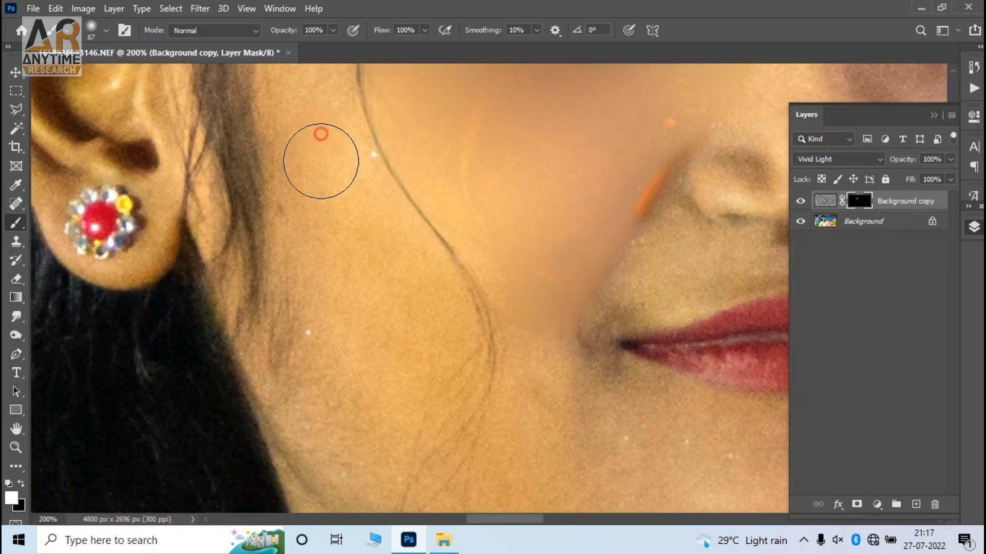
drag(319, 159, 363, 231)
mouse_move(328, 156)
mouse_down()
mouse_move(412, 286)
mouse_move(368, 390)
mouse_up()
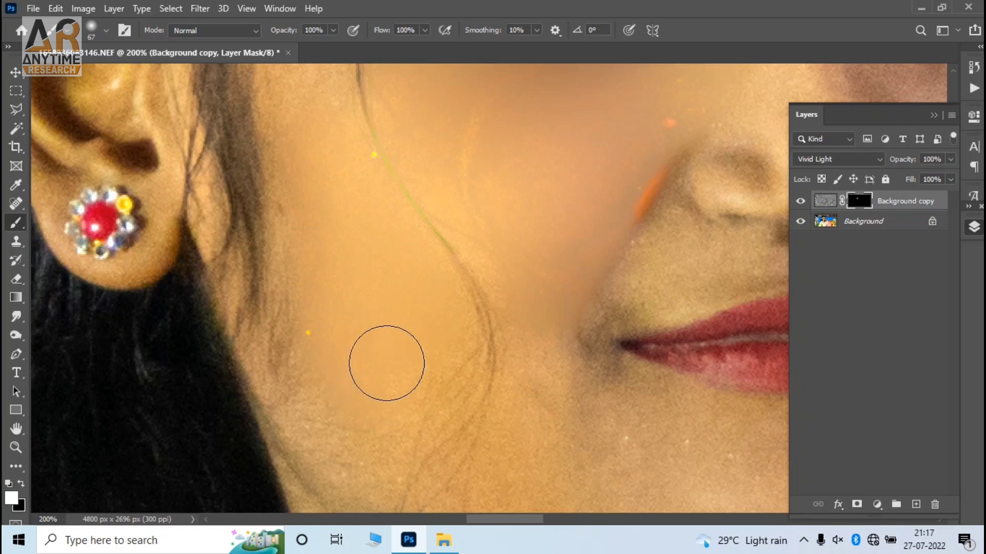
scroll(369, 334, up, 3)
scroll(354, 316, up, 3)
scroll(349, 316, up, 2)
scroll(343, 314, up, 1)
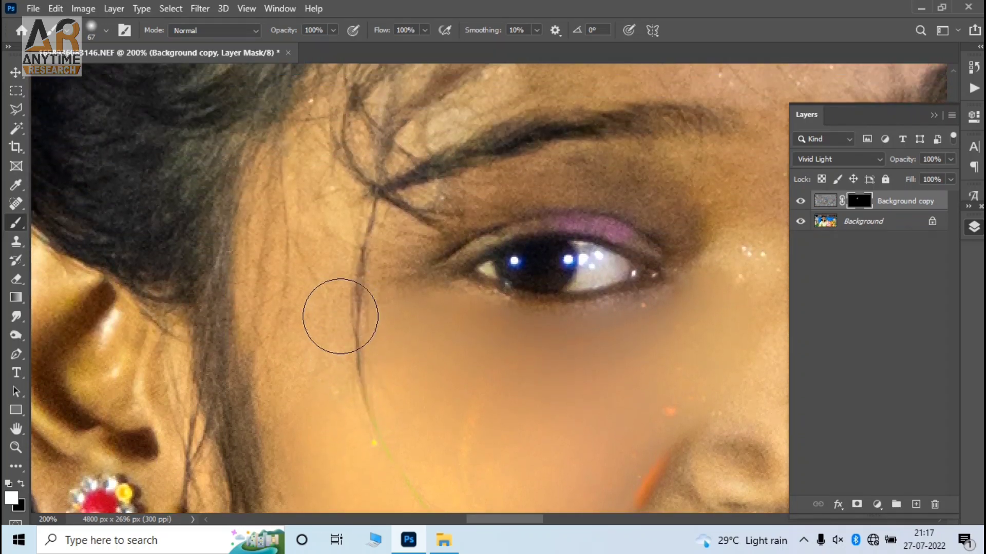
mouse_move(340, 316)
mouse_down()
mouse_move(321, 352)
mouse_move(336, 363)
mouse_up()
drag(308, 215, 299, 207)
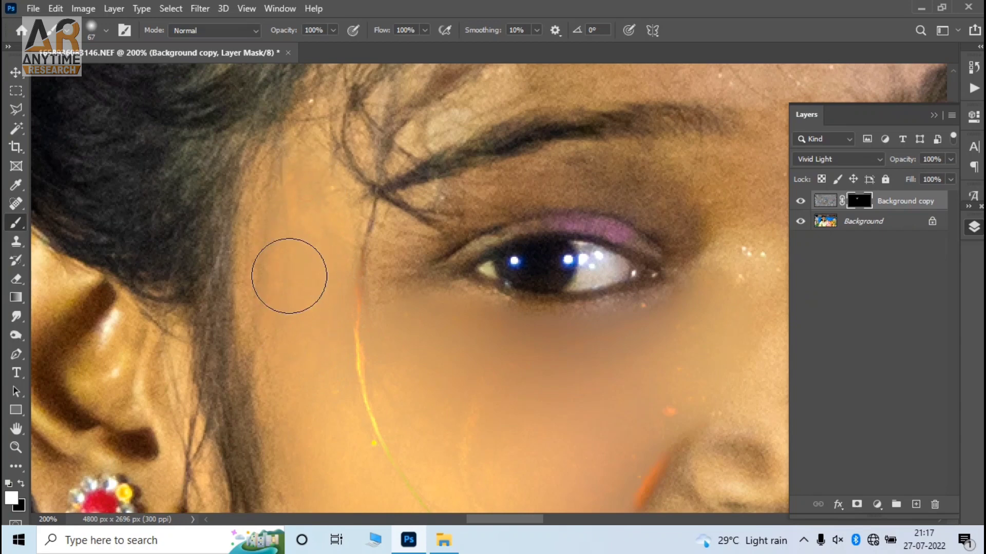
Smooth the lower cheek and the skin between the lips and chin
scroll(314, 334, down, 3)
scroll(330, 387, down, 3)
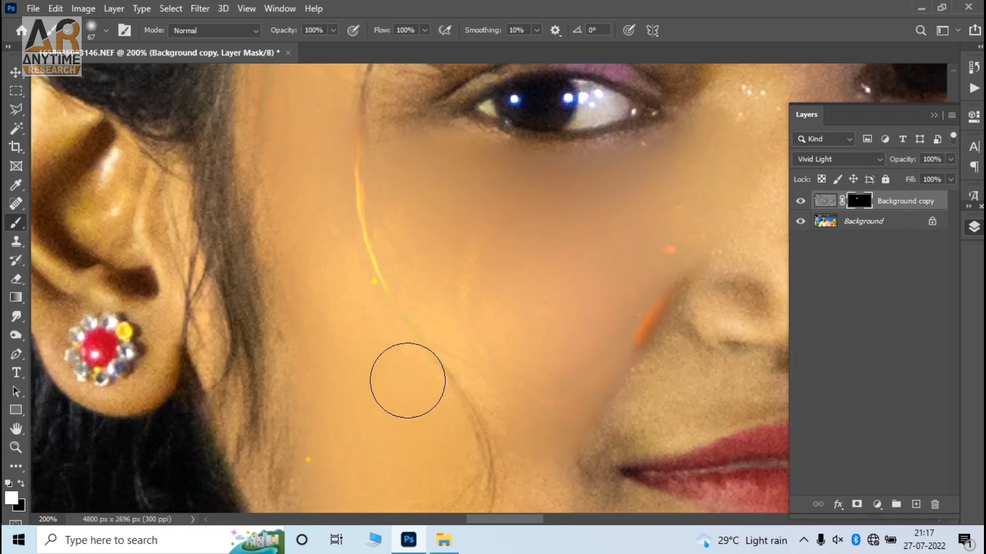
scroll(478, 419, down, 1)
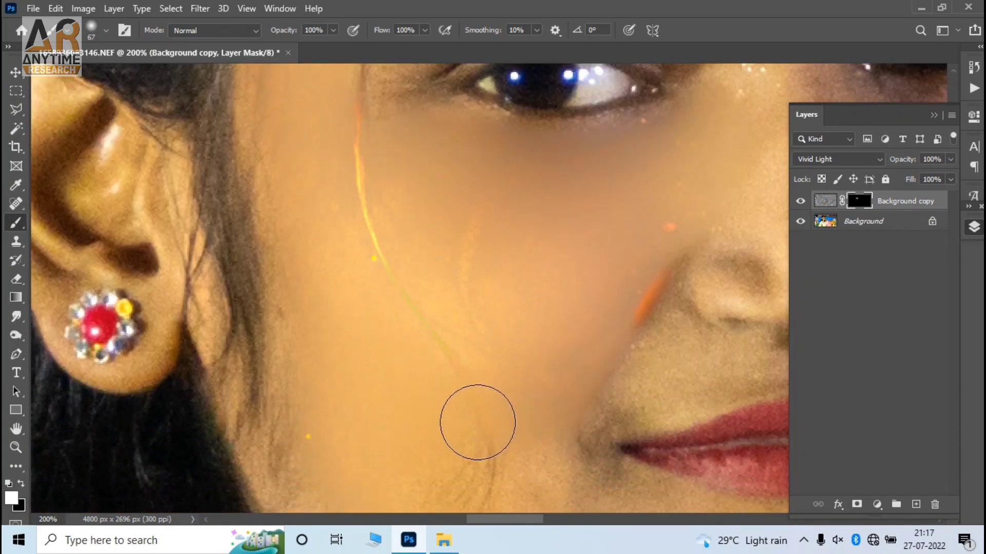
scroll(480, 388, down, 2)
scroll(480, 389, down, 1)
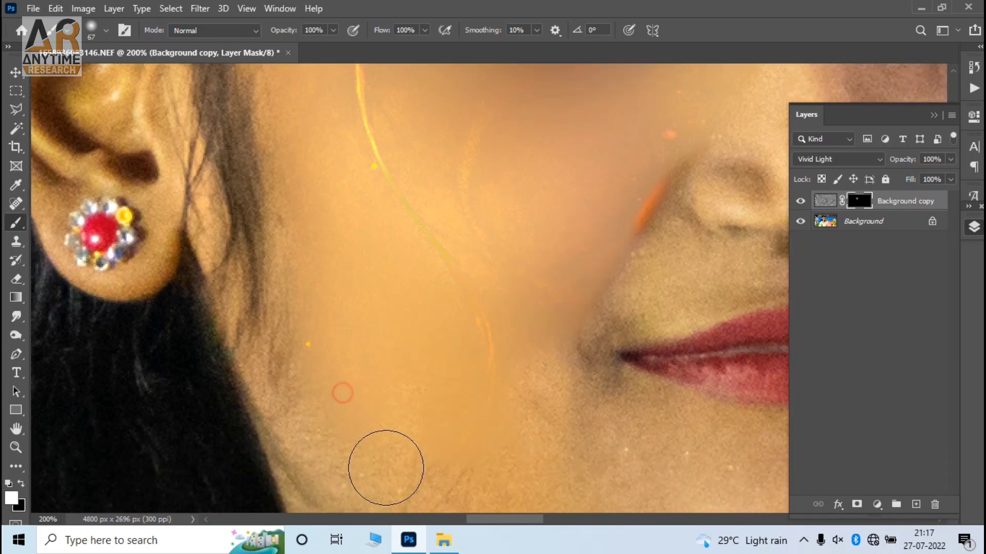
scroll(411, 421, down, 1)
scroll(343, 271, right, 2)
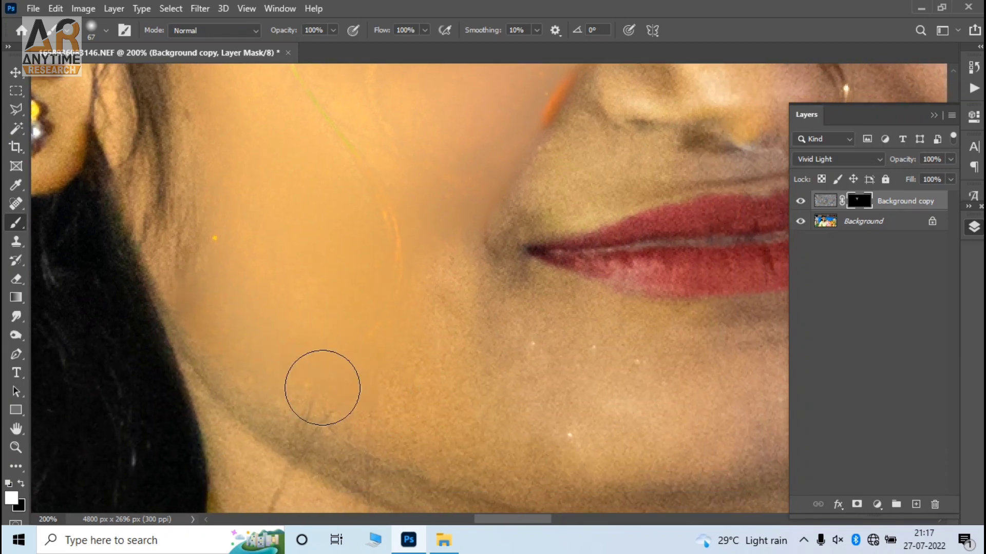
drag(247, 354, 414, 376)
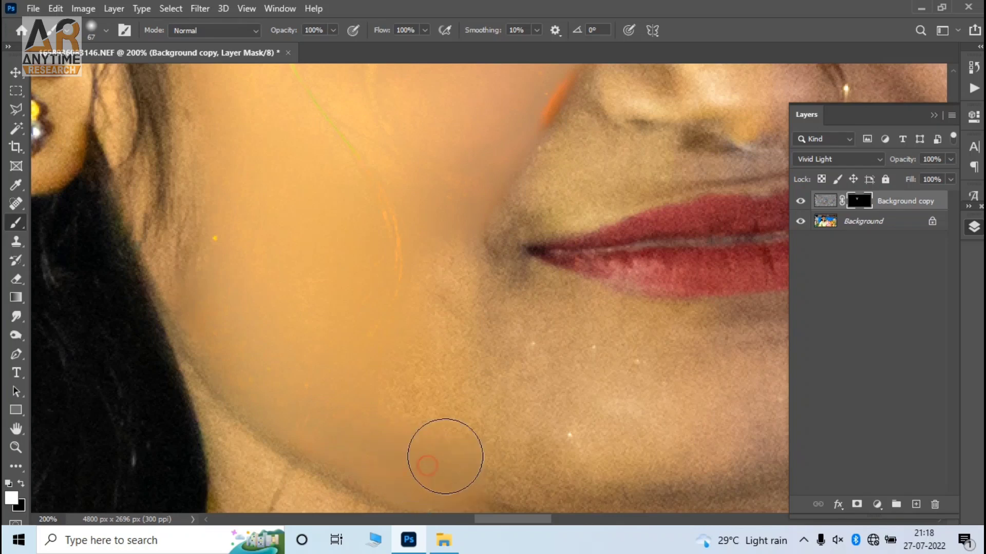
mouse_move(451, 271)
mouse_down()
mouse_move(570, 371)
mouse_move(606, 424)
mouse_up()
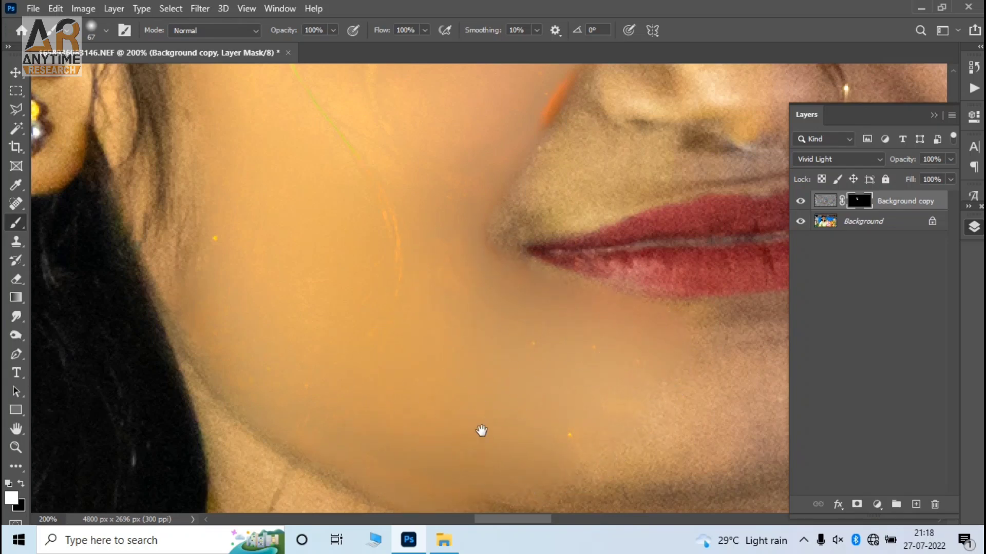
Smooth the chin, the right cheek and the jawline
drag(482, 430, 294, 323)
drag(420, 343, 548, 313)
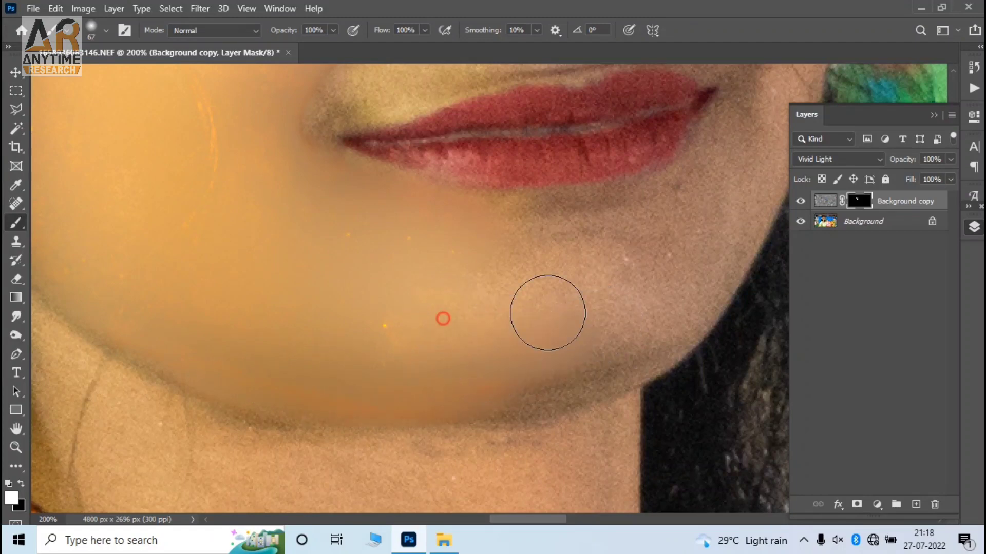
mouse_move(497, 236)
mouse_down()
mouse_move(609, 220)
mouse_move(490, 389)
mouse_move(315, 471)
mouse_up()
drag(579, 221, 519, 358)
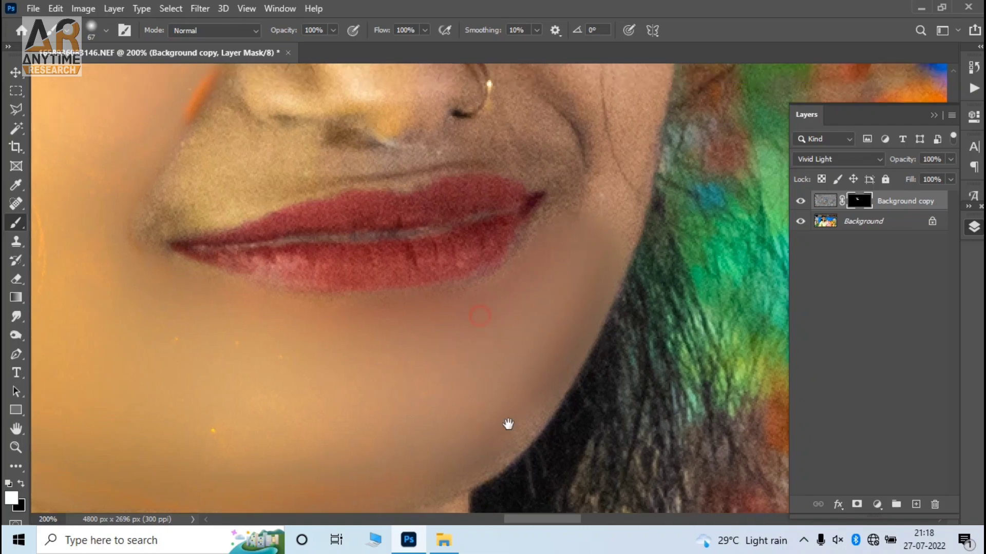
Set brush opacity 80% and flow 83%, then smooth around the lip corner and nostril
drag(143, 202, 297, 324)
right_click(371, 289)
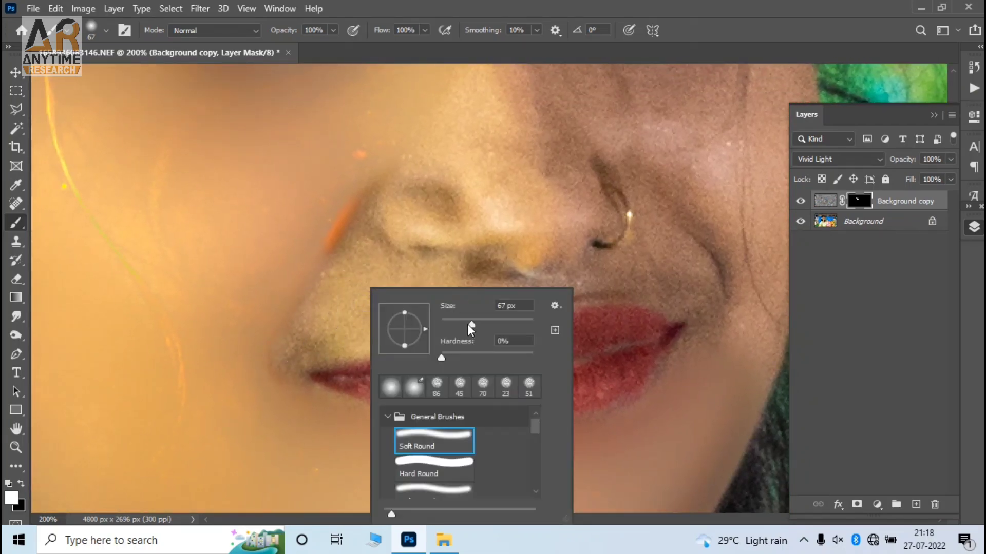
key(Return)
key(8)
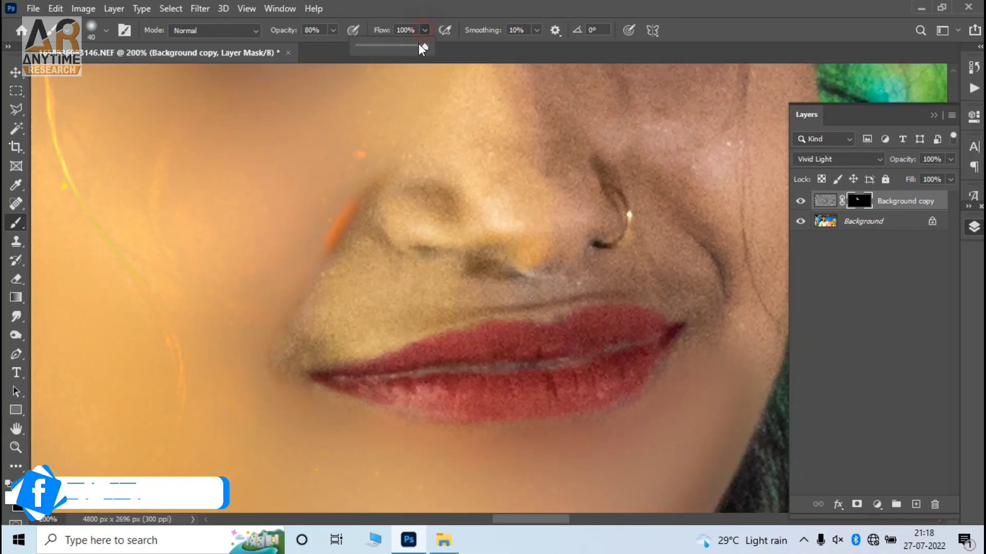
key(shift+8)
key(shift+3)
mouse_move(340, 326)
mouse_down()
mouse_move(282, 365)
mouse_move(459, 297)
mouse_up()
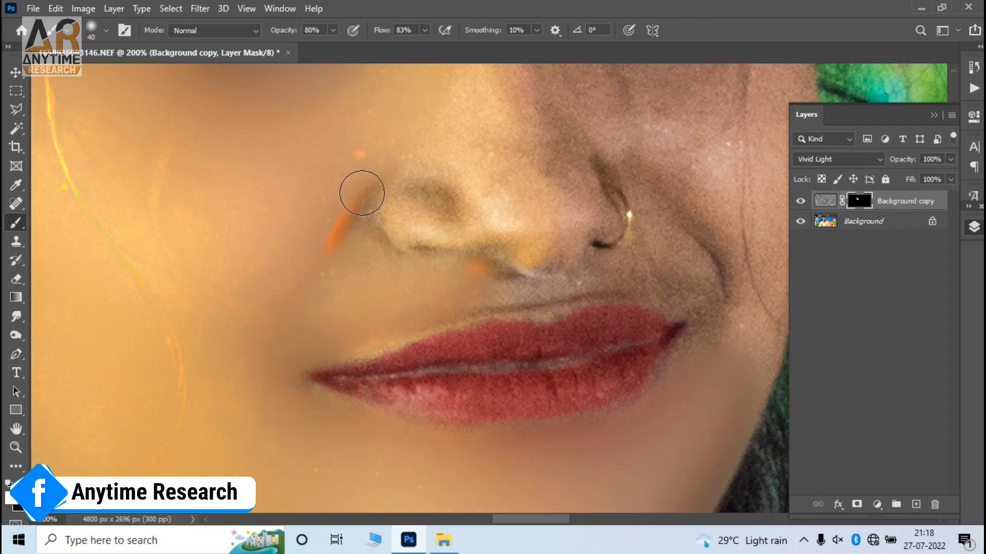
drag(361, 193, 324, 293)
Shrink the brush to 21 px
drag(484, 208, 328, 269)
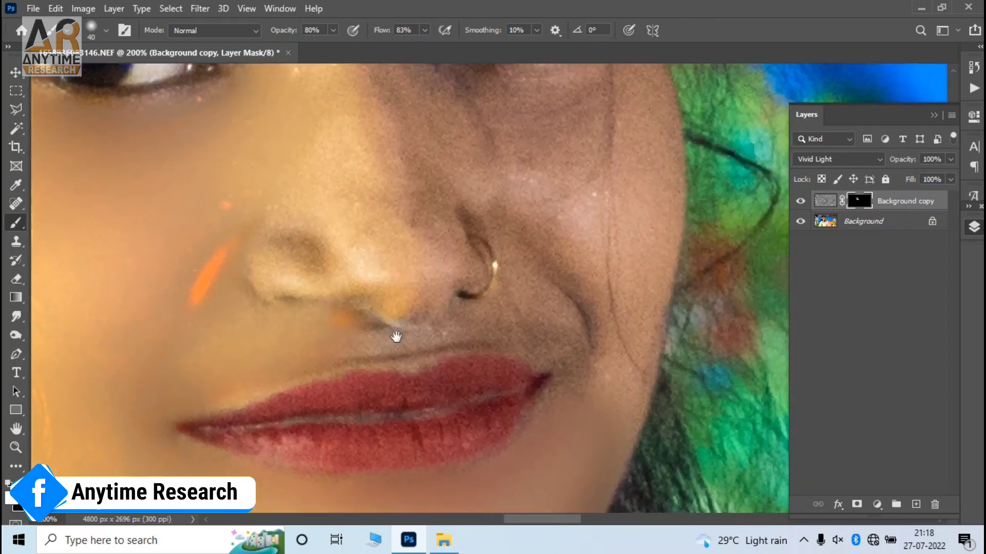
right_click(377, 290)
drag(459, 324, 456, 325)
click(355, 346)
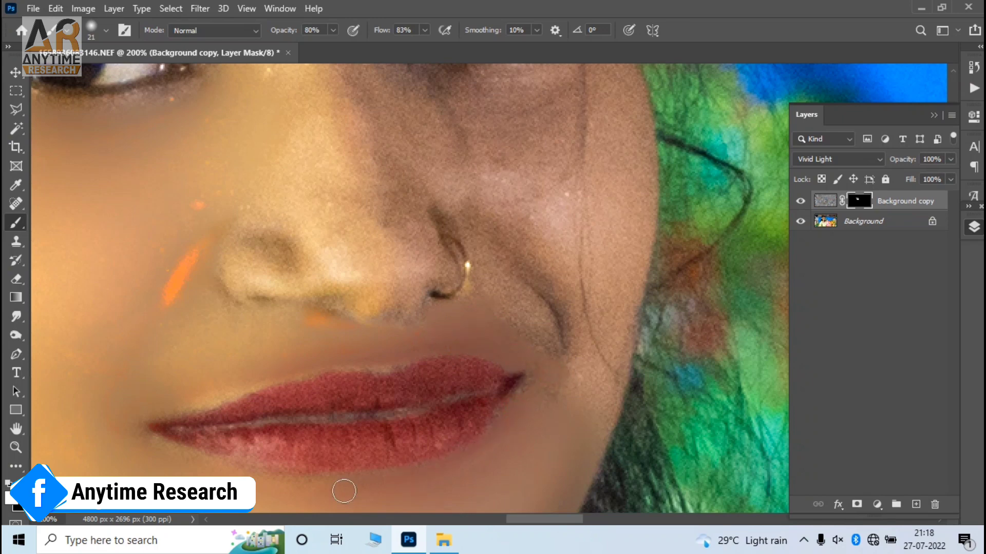
Smooth the nose-to-lip crease and enlarge the brush for wider strokes
scroll(464, 378, up, 2)
scroll(452, 367, right, 2)
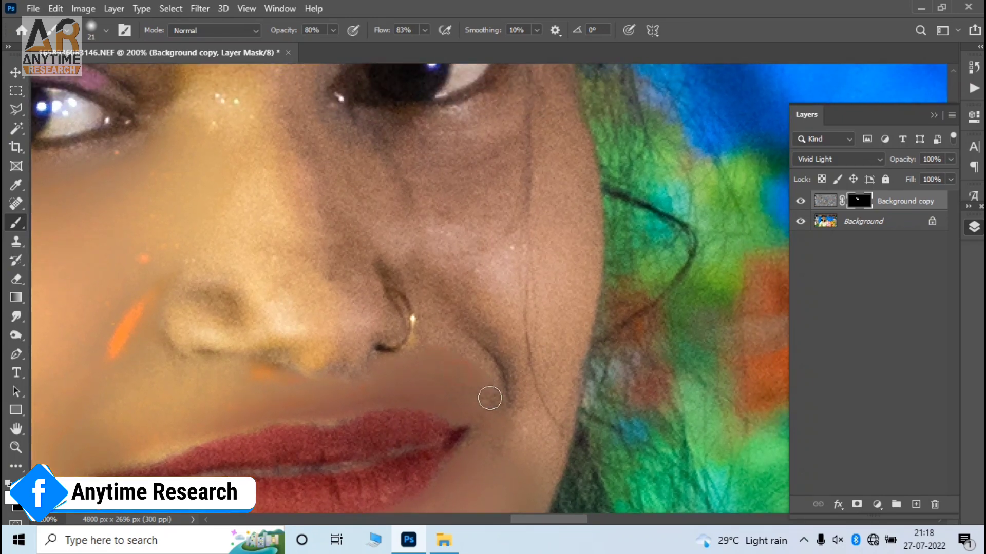
drag(456, 331, 504, 396)
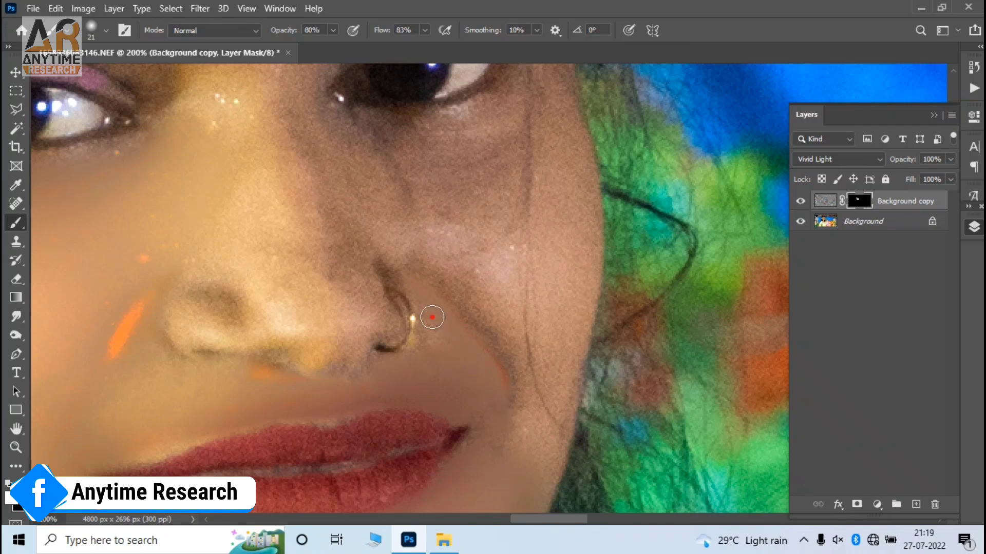
right_click(434, 275)
drag(506, 310, 529, 311)
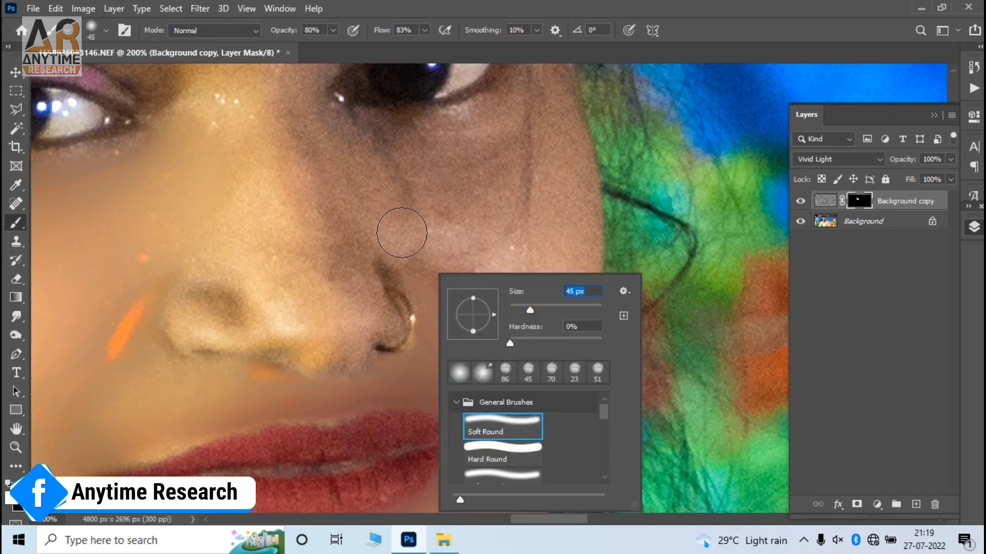
key(Return)
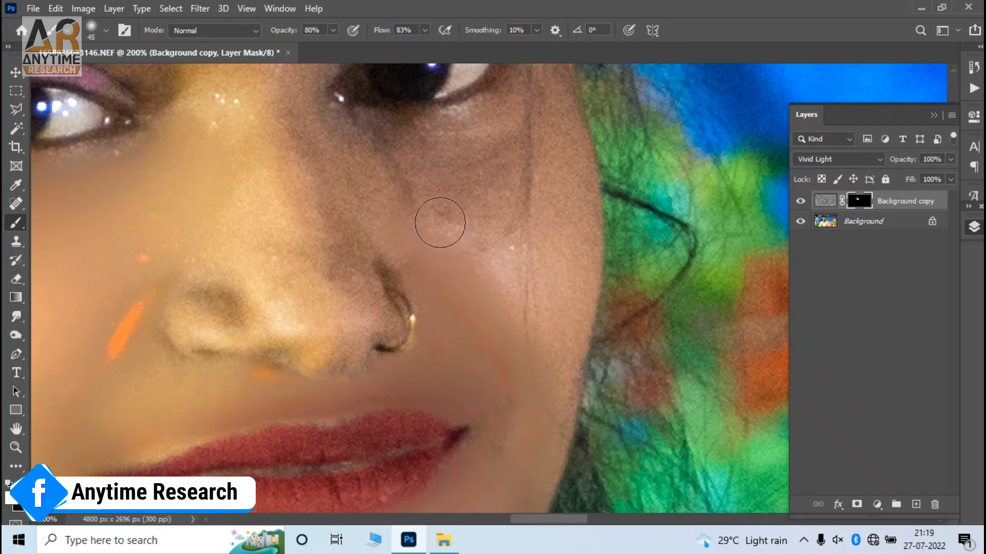
Smooth the under-eye skin and the wrinkles running down the cheek
mouse_move(353, 144)
mouse_down()
mouse_move(413, 148)
mouse_move(528, 99)
mouse_up()
mouse_move(498, 154)
mouse_down()
mouse_move(426, 183)
mouse_move(489, 258)
mouse_up()
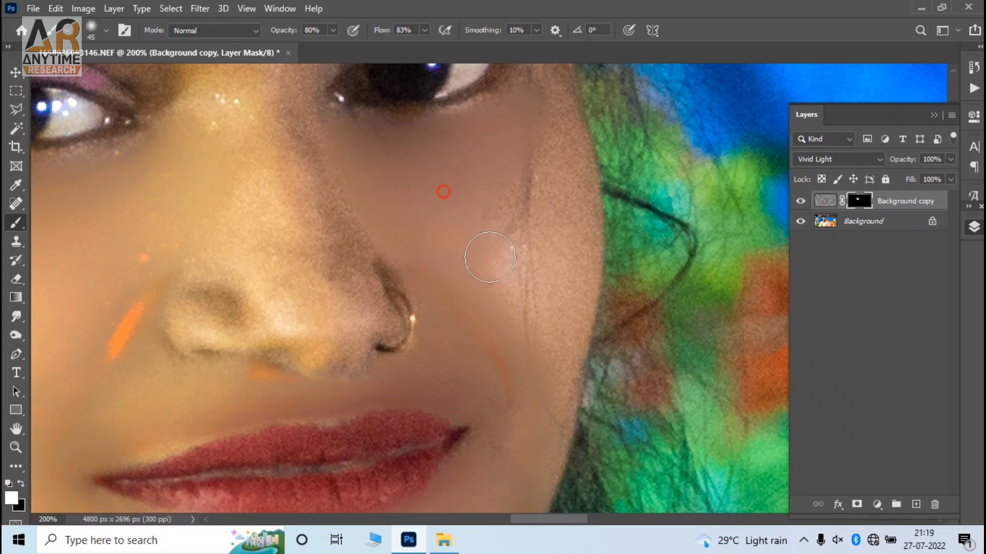
drag(512, 220, 550, 134)
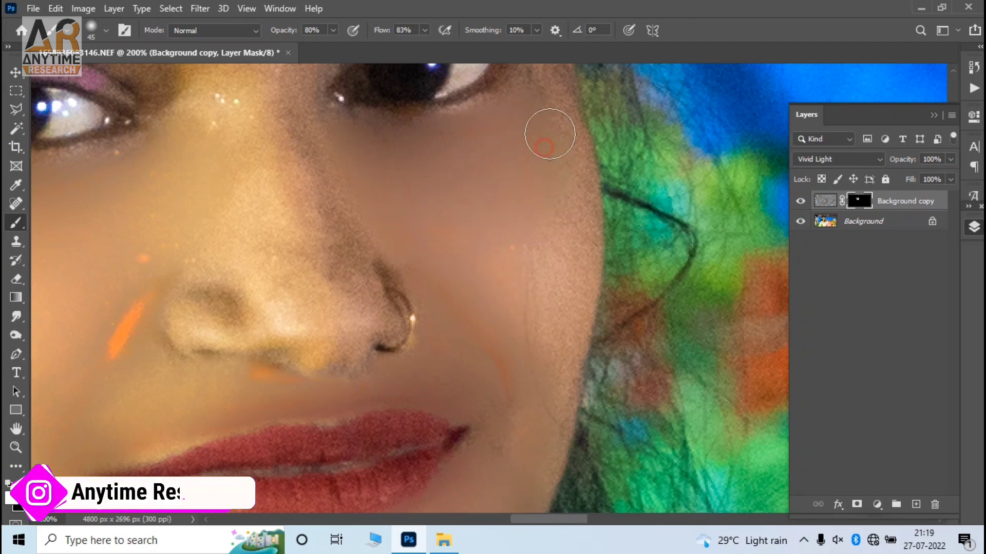
drag(487, 253, 501, 313)
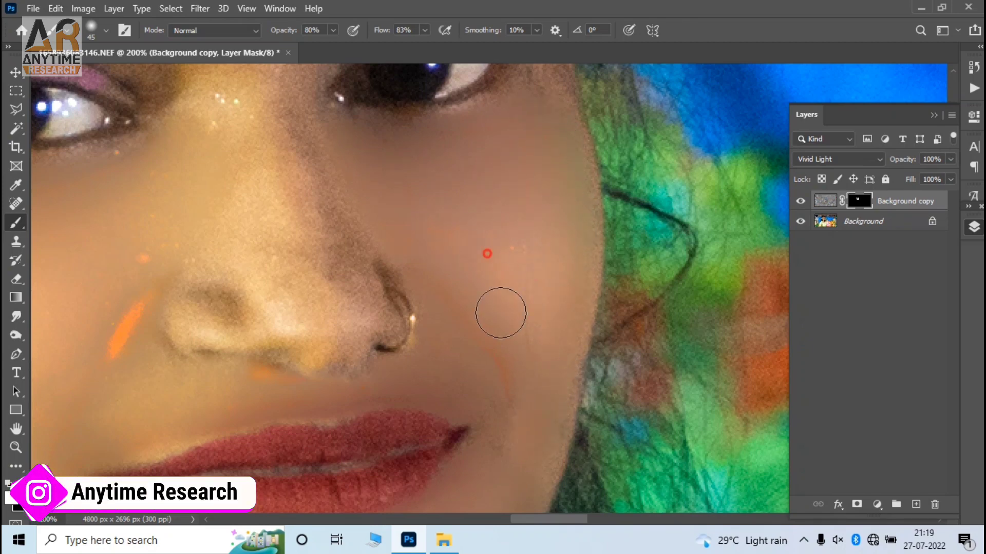
Smooth between the brows, along the nose bridge, and around the nose tip and nostril
drag(476, 235, 559, 348)
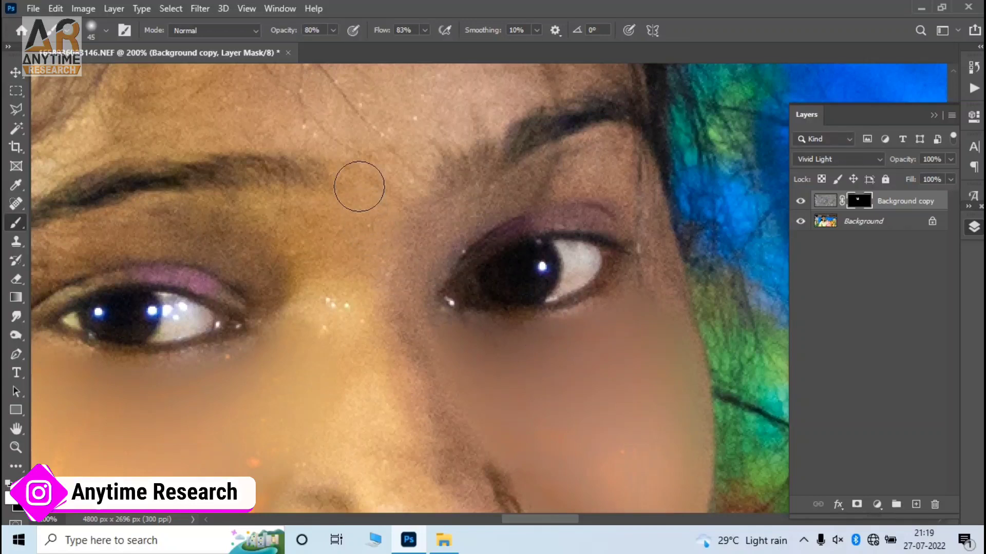
mouse_move(358, 187)
mouse_down()
mouse_move(403, 159)
mouse_move(314, 210)
mouse_move(352, 310)
mouse_move(380, 332)
mouse_up()
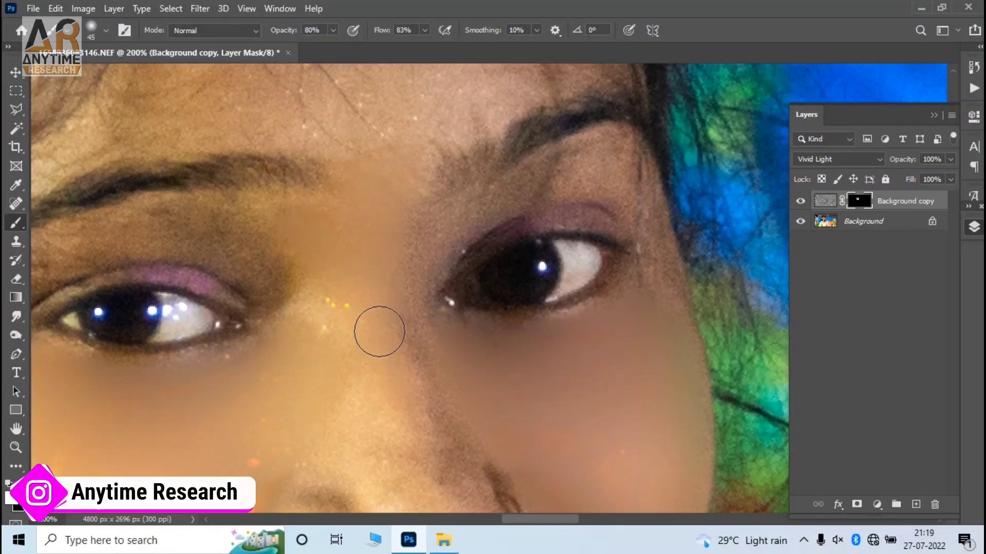
scroll(407, 370, down, 3)
mouse_move(352, 211)
mouse_down()
mouse_move(406, 343)
mouse_move(451, 396)
mouse_move(427, 314)
mouse_move(427, 216)
mouse_move(475, 353)
mouse_up()
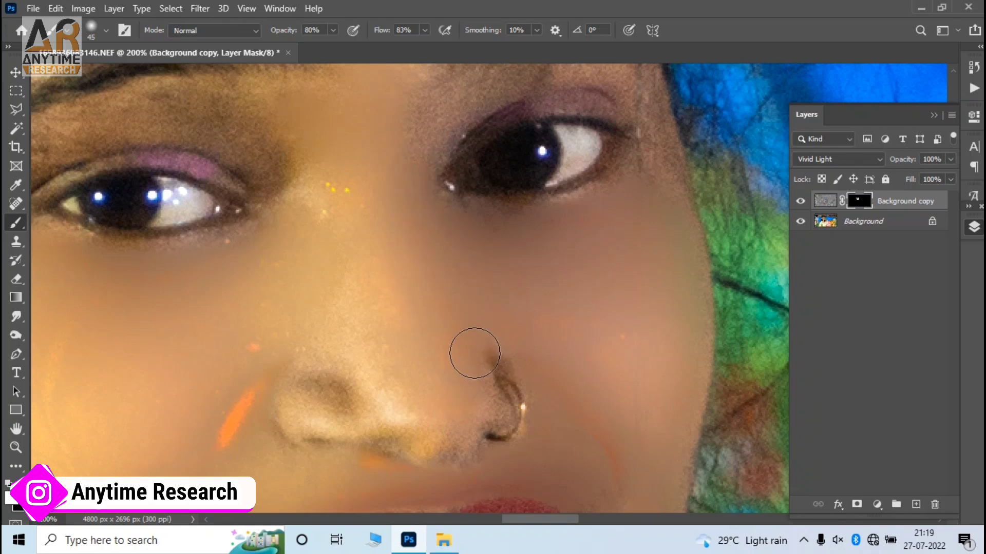
mouse_move(348, 264)
mouse_down()
mouse_move(392, 390)
mouse_move(446, 418)
mouse_up()
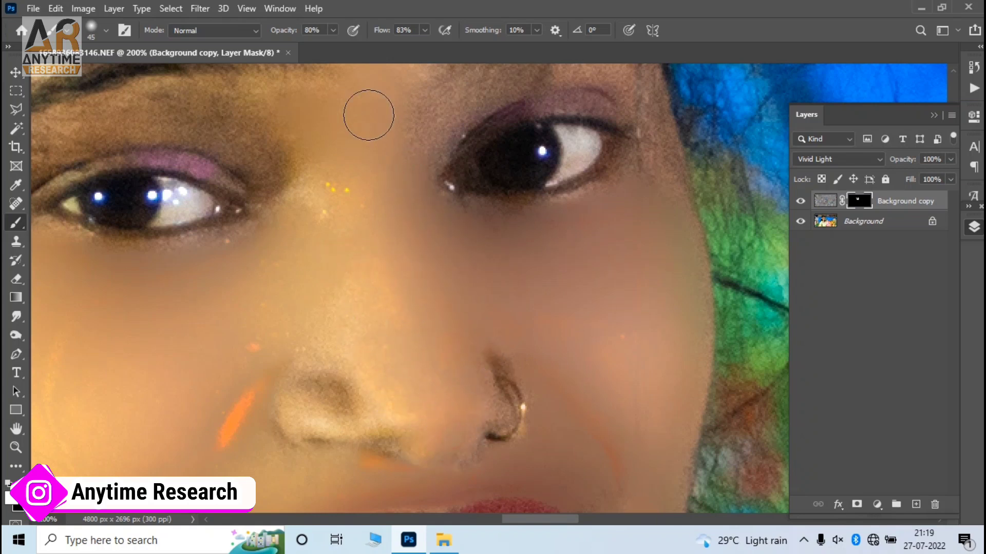
mouse_move(370, 396)
mouse_down()
mouse_move(297, 400)
mouse_move(394, 401)
mouse_move(310, 363)
mouse_move(330, 238)
mouse_move(304, 267)
mouse_up()
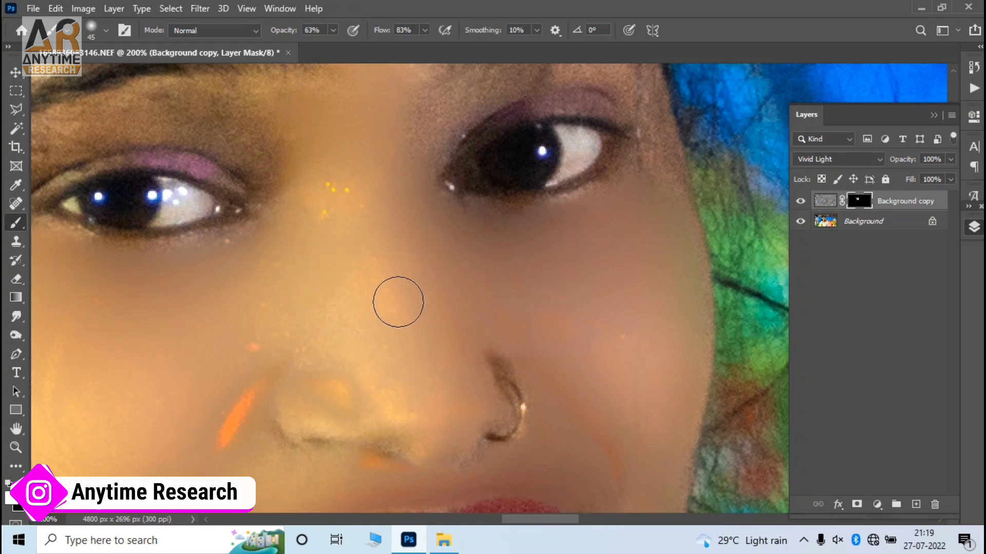
Set the brush to 28 px and smooth the left eyelid, eye corners and under-brow skin
drag(396, 297, 479, 417)
right_click(320, 249)
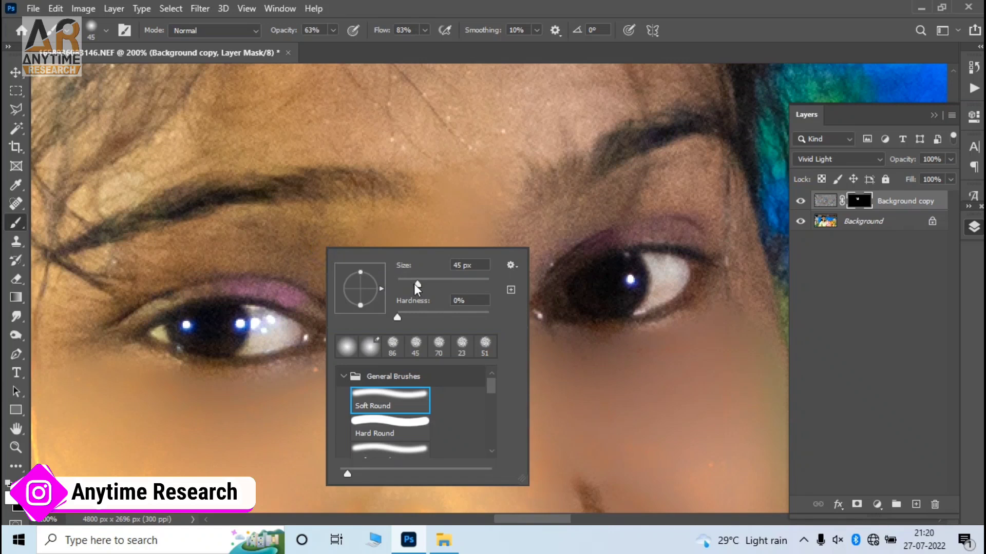
drag(417, 284, 411, 285)
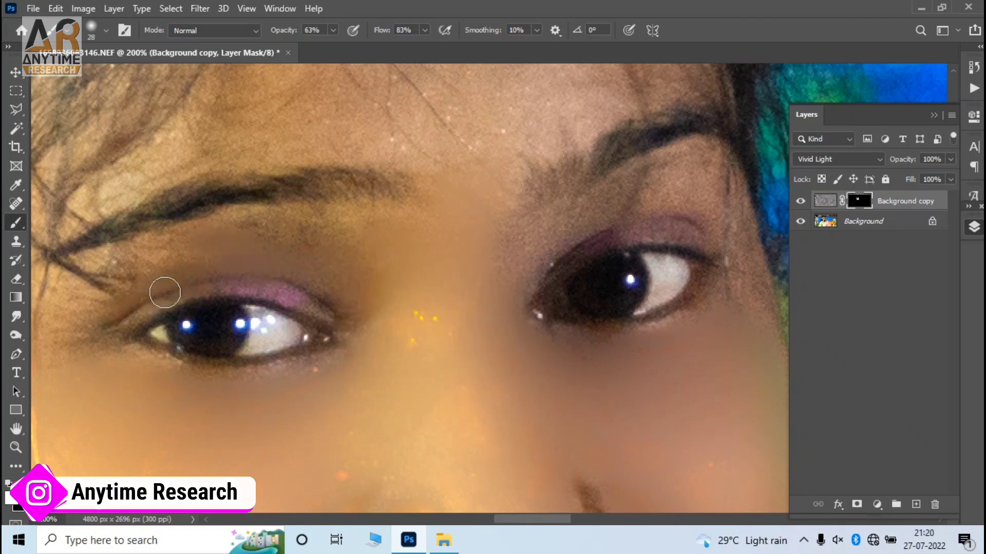
drag(191, 286, 300, 302)
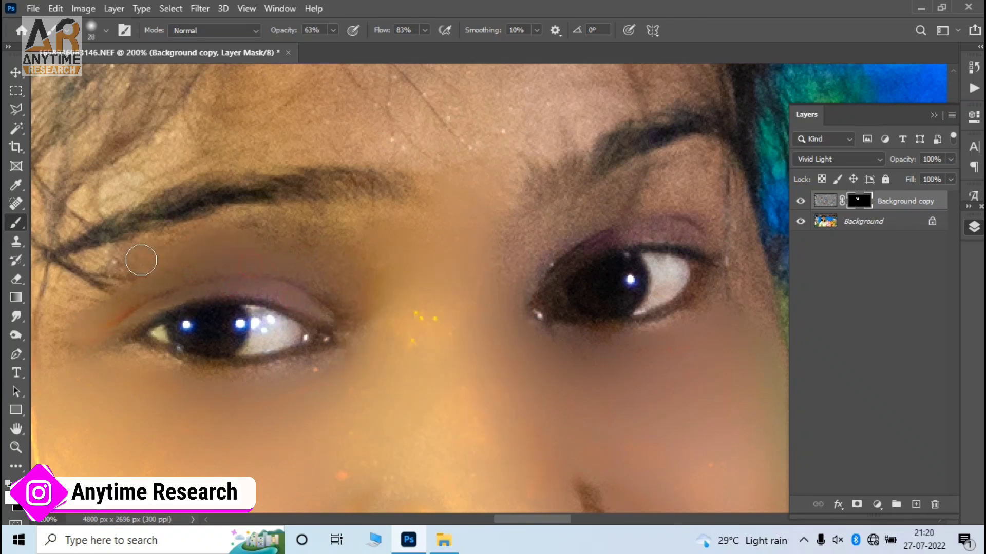
drag(125, 272, 86, 292)
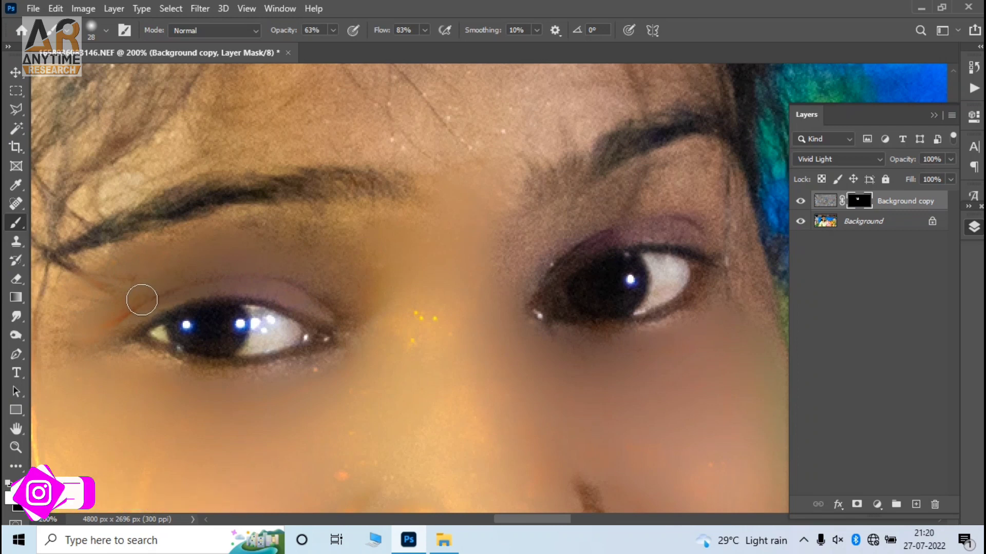
drag(346, 229, 323, 229)
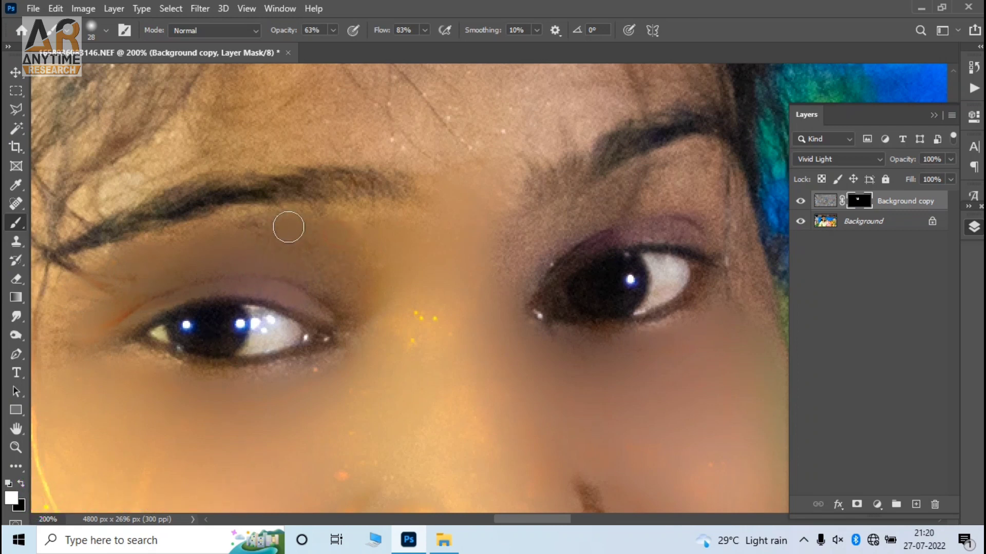
drag(60, 286, 170, 315)
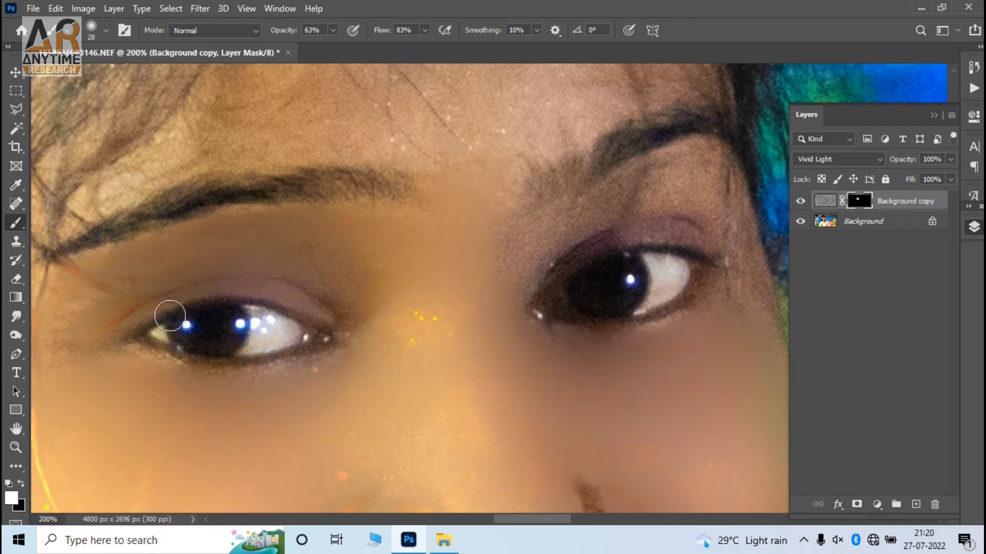
Smooth the right eye's inner corner, upper eyelid and the skin under its brow
click(554, 240)
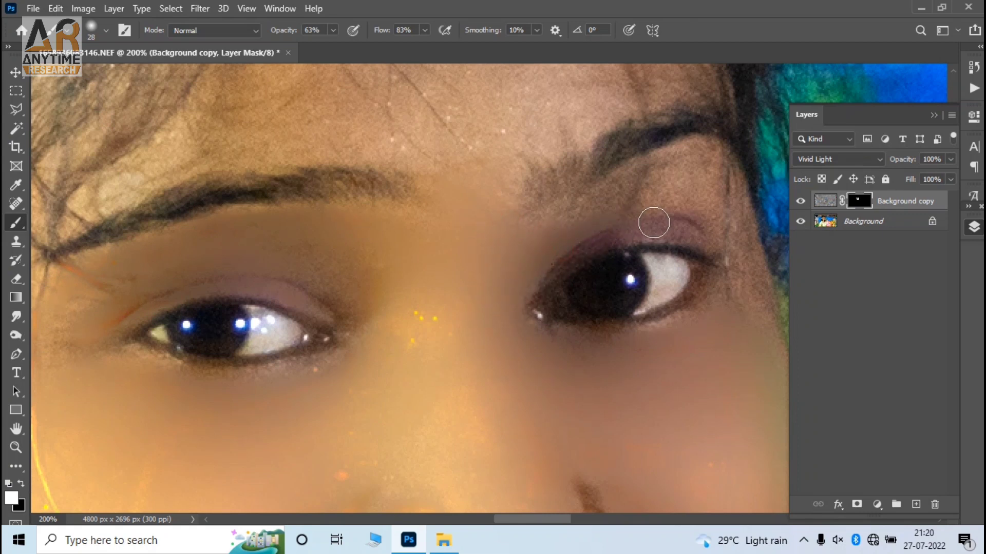
drag(640, 232, 647, 232)
mouse_move(637, 195)
mouse_down()
mouse_move(607, 202)
mouse_move(704, 158)
mouse_move(682, 202)
mouse_move(739, 205)
mouse_move(748, 243)
mouse_move(728, 238)
mouse_move(690, 315)
mouse_up()
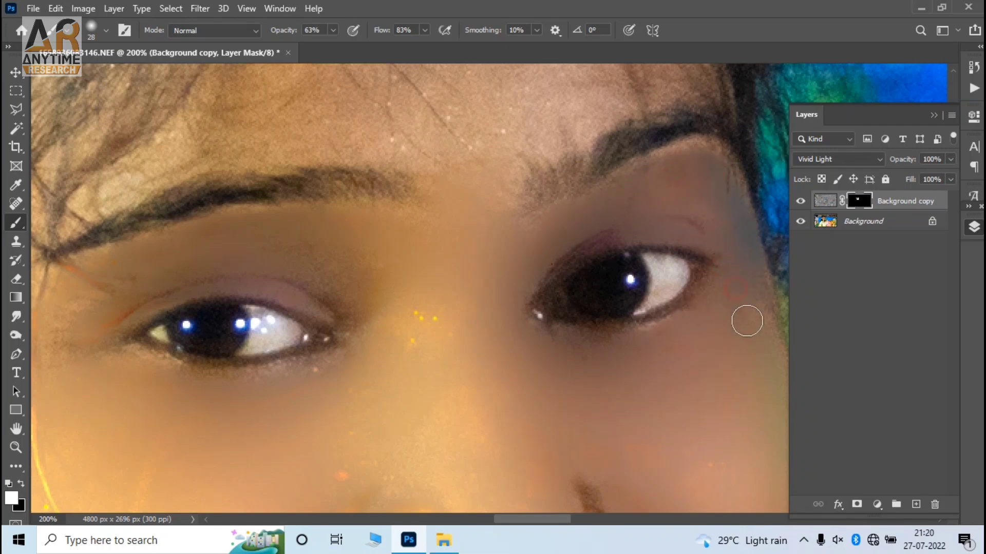
drag(567, 235, 600, 378)
Set the brush to 50 px at 100% opacity and flow, then smooth a forehead patch
right_click(490, 217)
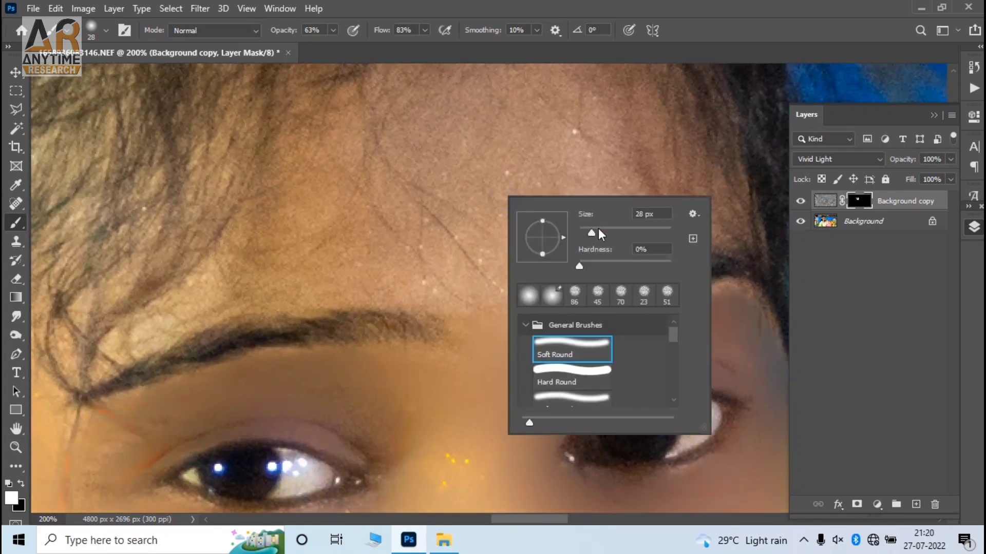
drag(599, 228, 608, 228)
click(419, 162)
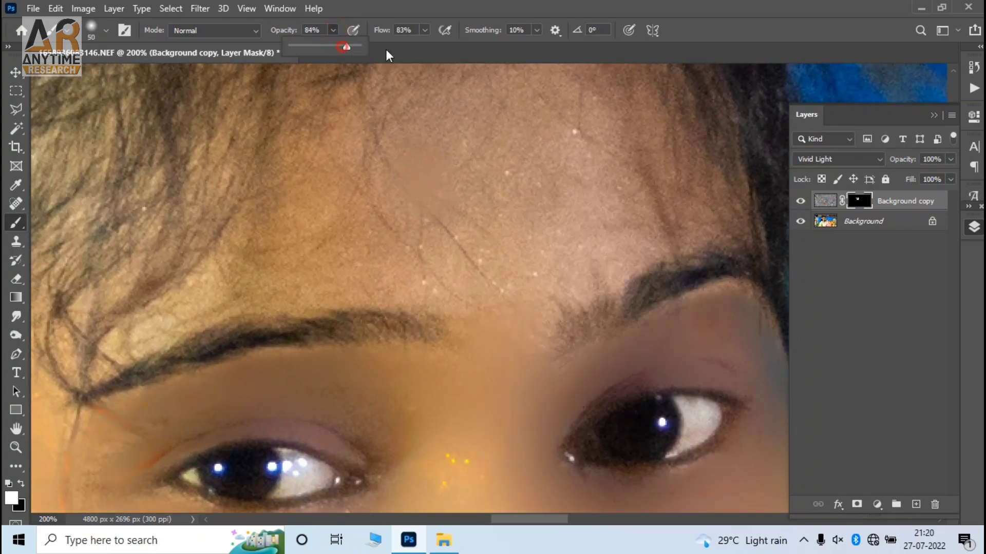
key(0)
key(shift+0)
click(470, 152)
drag(418, 217, 465, 237)
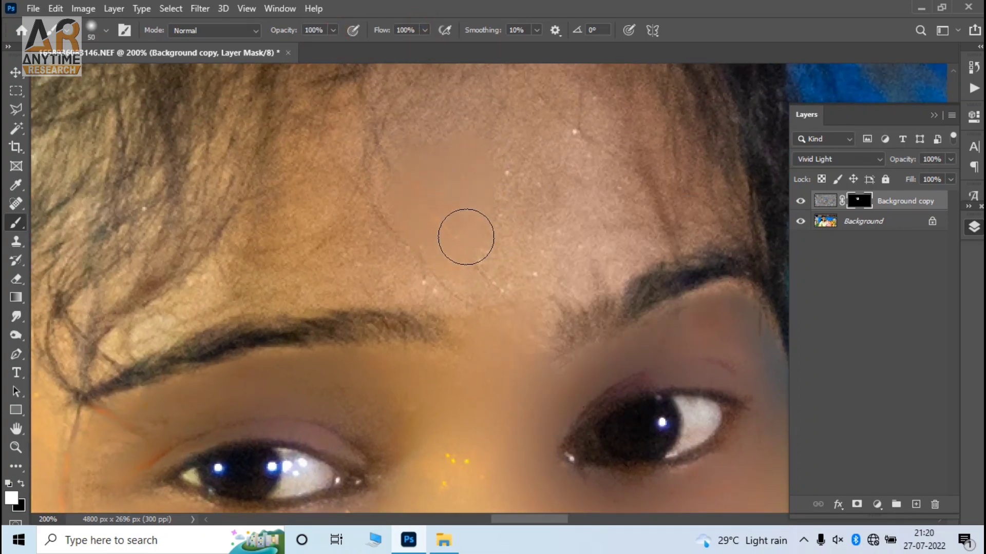
Enlarge the brush to 84 px and smooth the forehead up to the hairline
right_click(501, 155)
drag(621, 172, 642, 172)
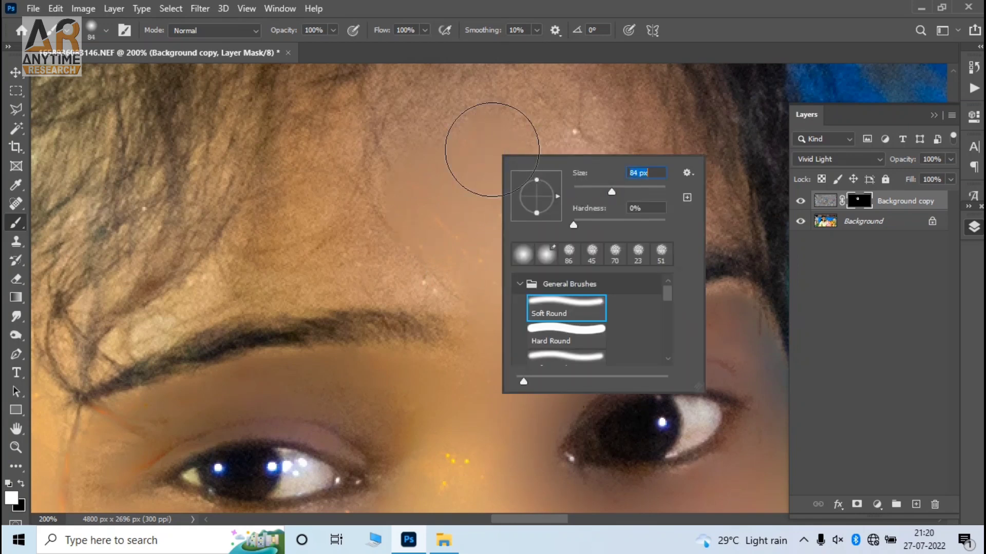
click(478, 150)
mouse_move(364, 185)
mouse_down()
mouse_move(437, 255)
mouse_move(532, 275)
mouse_move(552, 234)
mouse_move(538, 246)
mouse_move(648, 205)
mouse_move(576, 146)
mouse_up()
scroll(565, 231, up, 5)
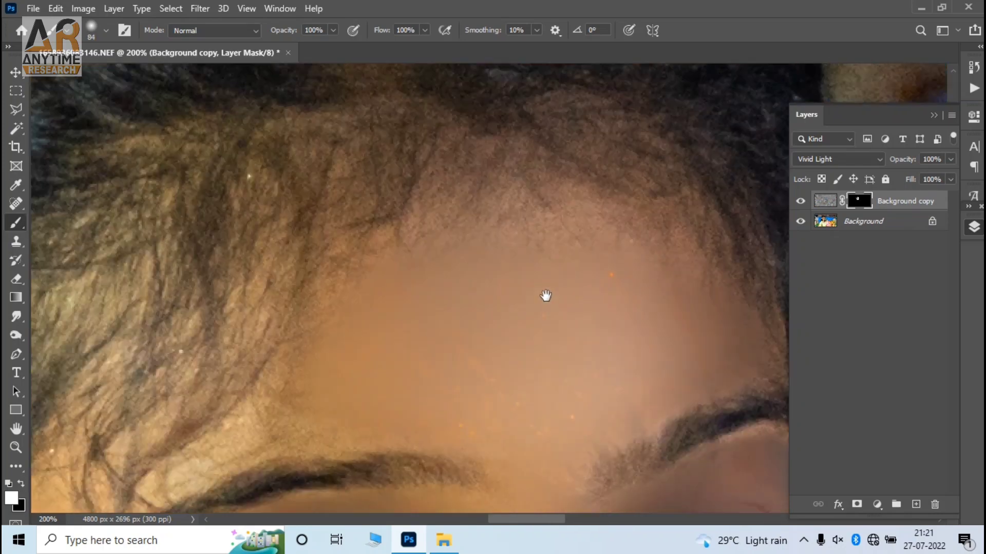
mouse_move(658, 291)
mouse_down()
mouse_move(452, 314)
mouse_move(473, 229)
mouse_up()
Reduce the brush to 47 px and smooth the forehead between hairline and eyebrow
right_click(469, 231)
drag(591, 267, 577, 266)
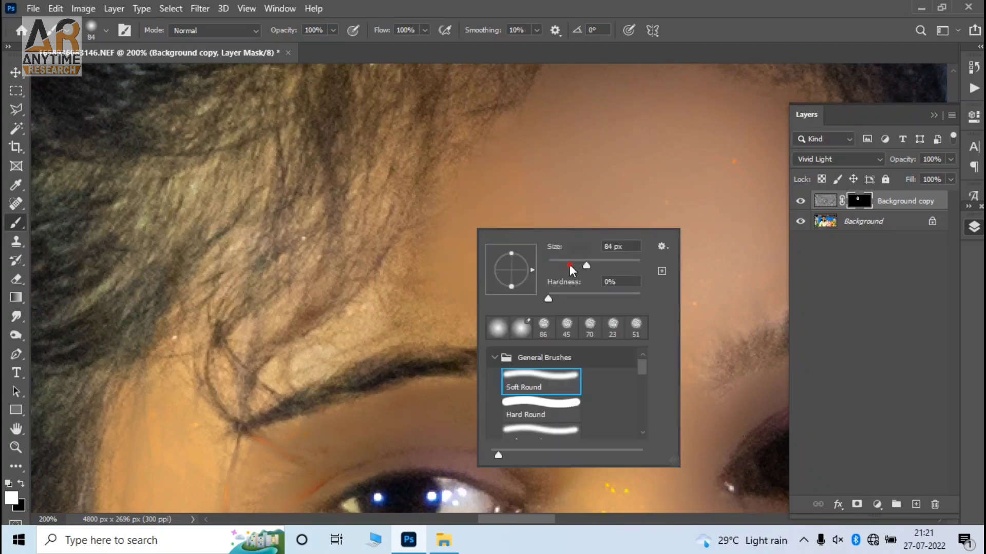
key(Return)
mouse_move(387, 303)
mouse_down()
mouse_move(369, 325)
mouse_move(279, 368)
mouse_up()
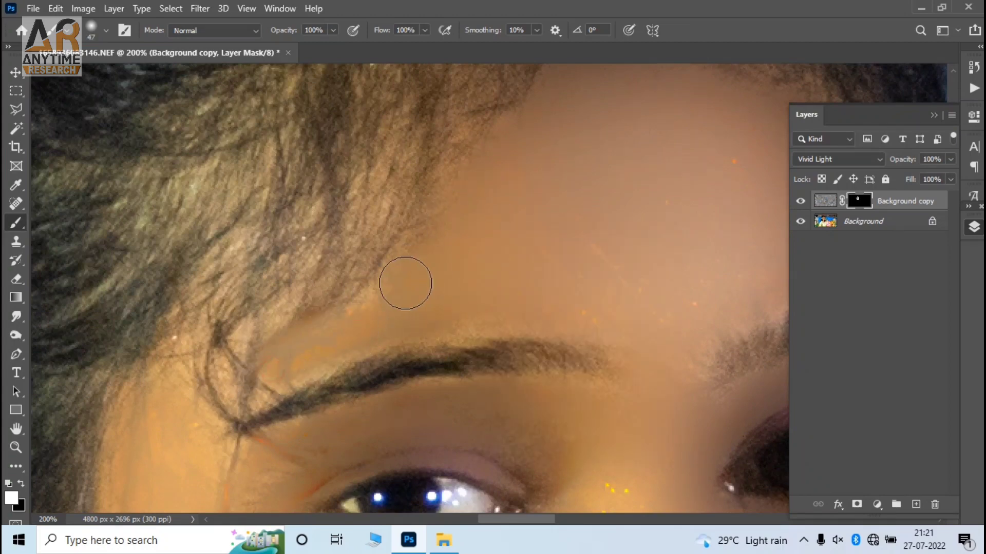
Set the mask brush to 105 px, 25% opacity and 47% flow
key(ctrl+minus)
key(ctrl+minus)
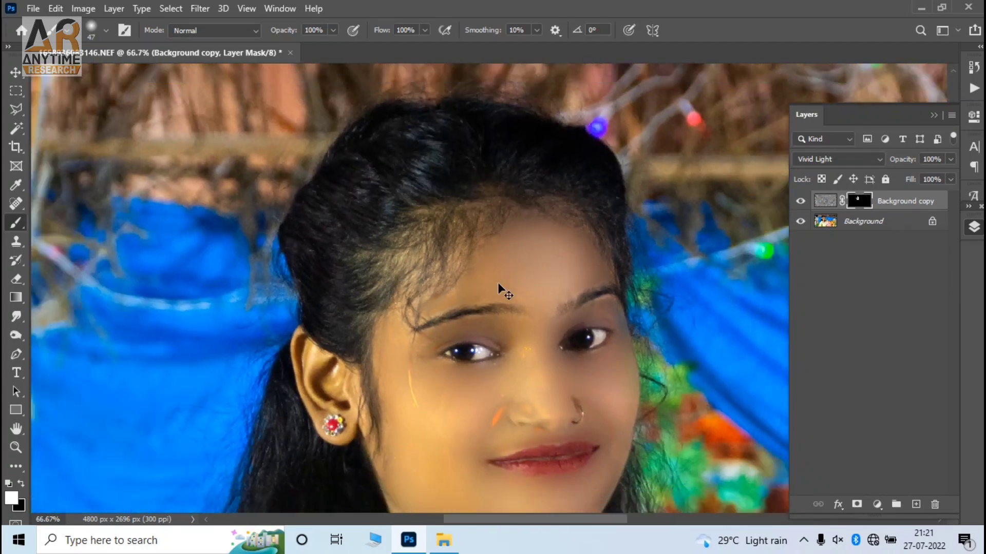
key(ctrl+minus)
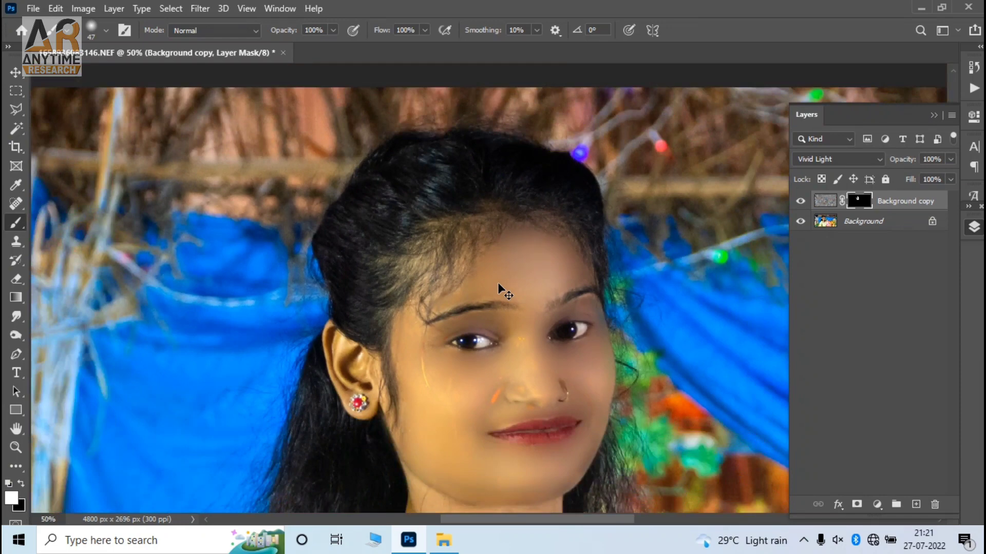
key(ctrl+plus)
key(ctrl+plus)
key(ctrl+plus)
right_click(515, 290)
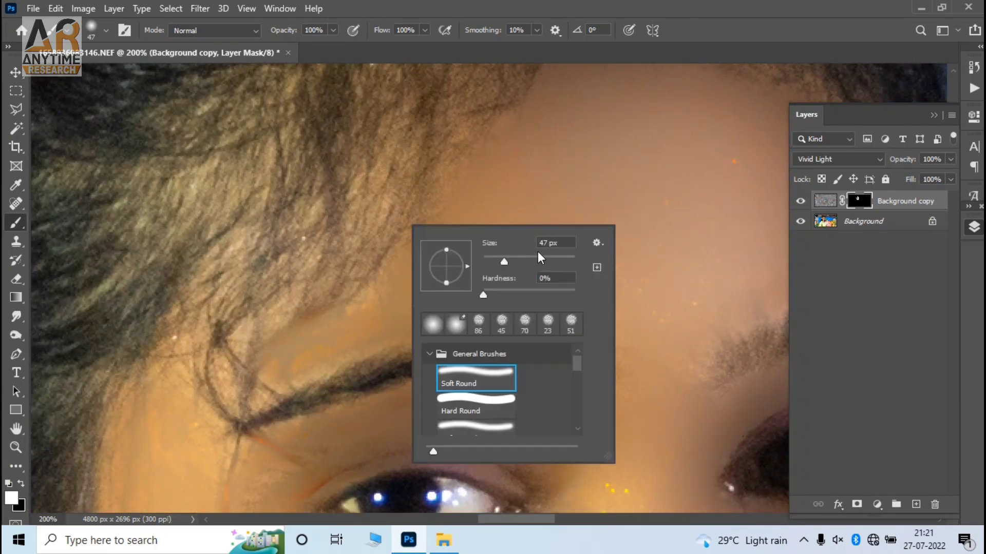
drag(537, 257, 530, 262)
click(333, 30)
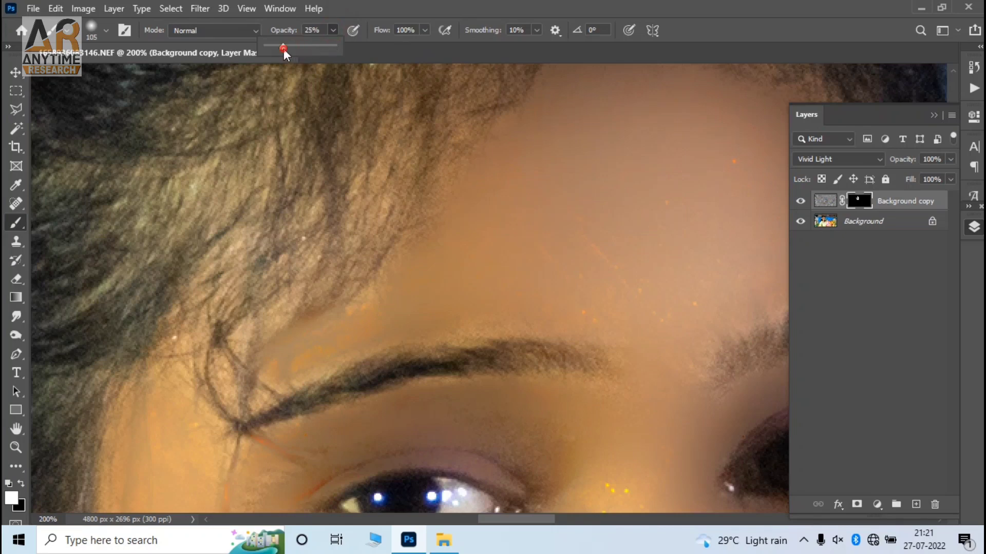
drag(424, 30, 408, 36)
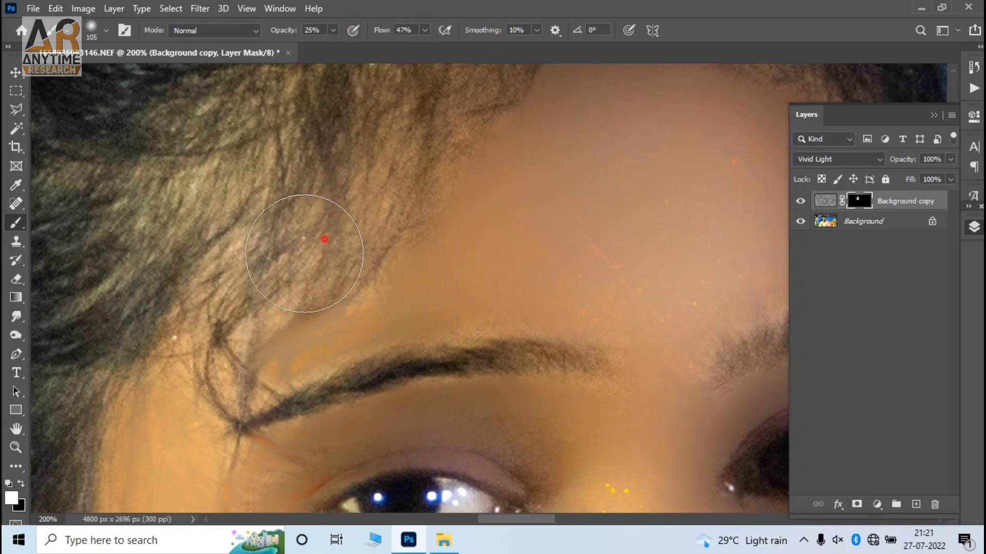
Softly paint over the forehead hairline, then zoom out to review the face
drag(305, 254, 286, 264)
scroll(286, 264, up, 3)
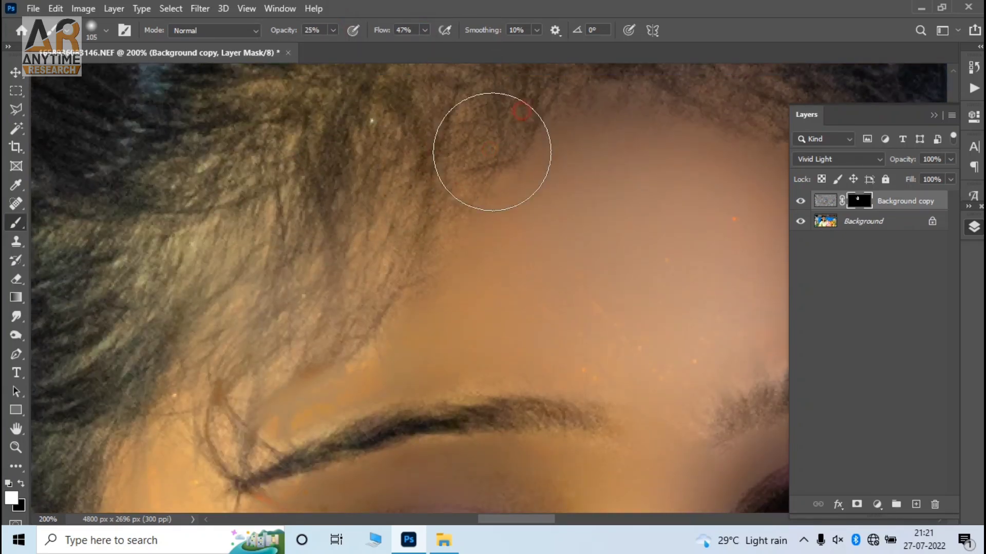
key(ctrl+minus)
key(ctrl+minus)
key(ctrl+minus)
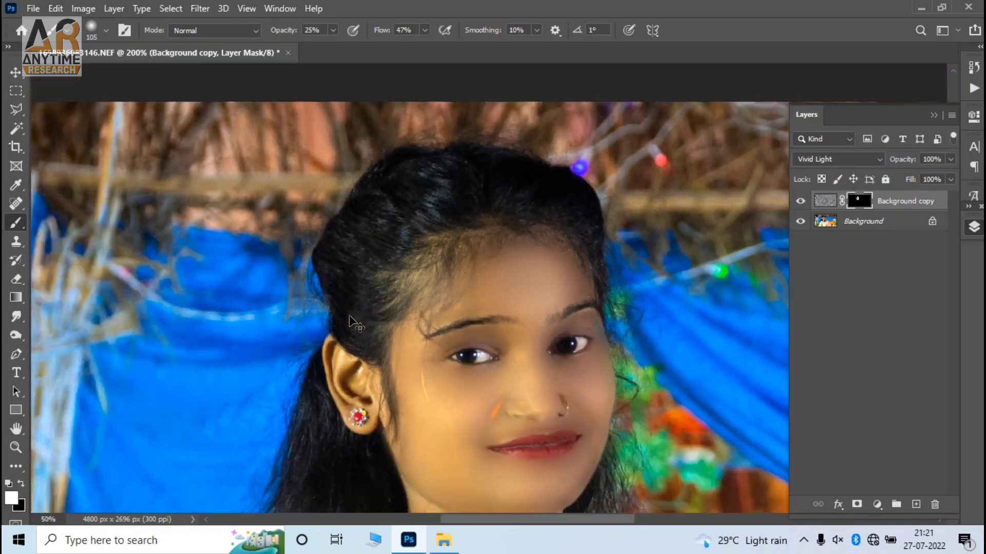
key(ctrl+minus)
key(ctrl+minus)
key(ctrl+minus)
key(ctrl+plus)
key(ctrl+plus)
Set brush opacity to 100% and paint the upper neck creases down toward the necklace
key(ctrl+plus)
key(ctrl+plus)
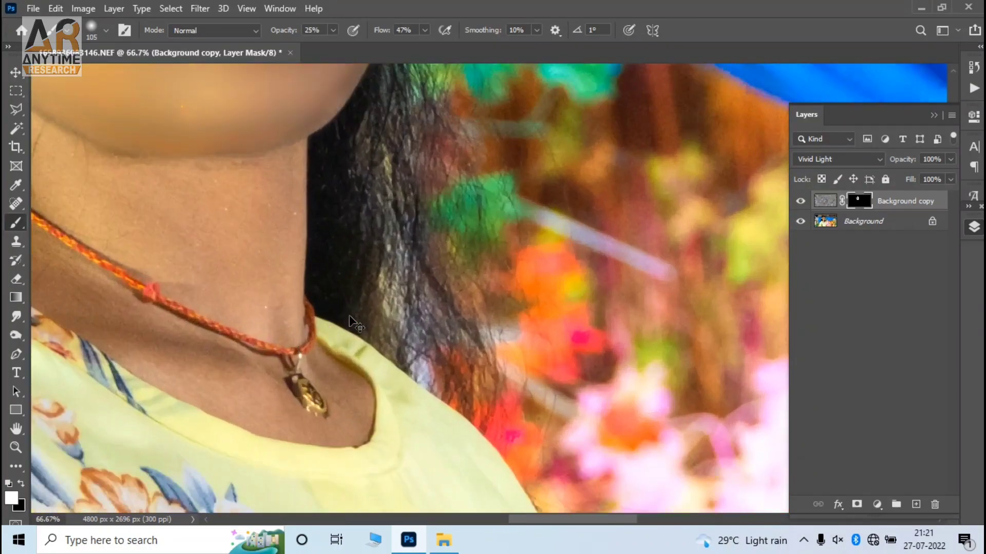
key(ctrl+plus)
click(425, 29)
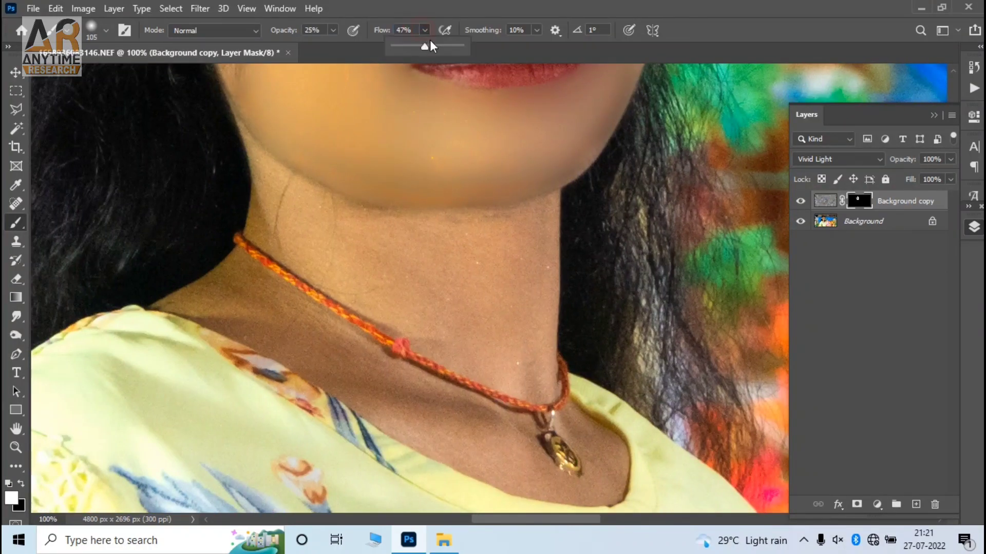
double_click(323, 30)
text(100)
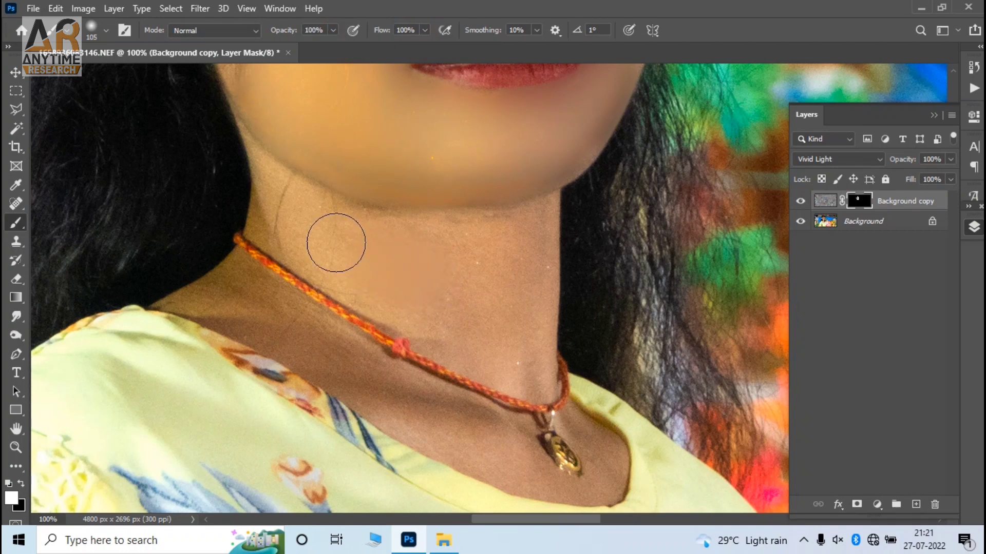
drag(293, 228, 297, 213)
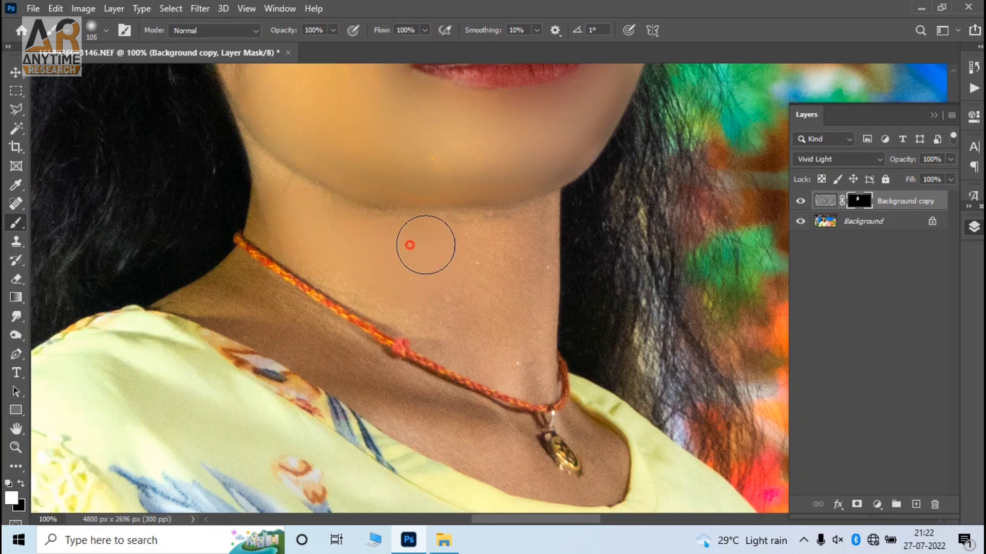
mouse_move(501, 248)
mouse_down()
mouse_move(517, 235)
mouse_move(522, 352)
mouse_move(513, 367)
mouse_move(424, 326)
mouse_move(425, 301)
mouse_move(359, 279)
mouse_move(276, 319)
mouse_move(257, 292)
mouse_move(378, 387)
mouse_move(476, 442)
mouse_up()
Smooth the skin around the pendant and the shadowed neckline
right_click(508, 421)
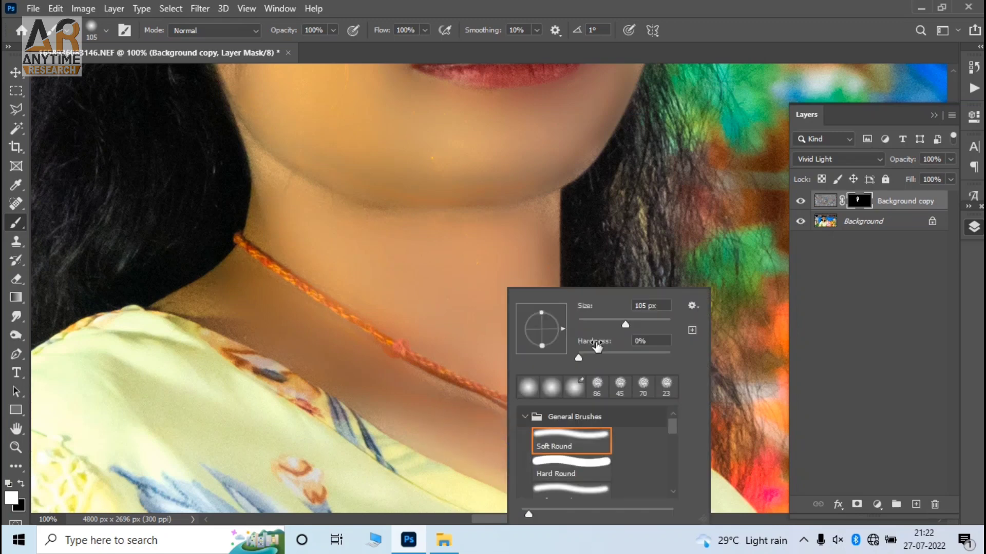
key(Return)
mouse_move(565, 455)
mouse_down()
mouse_move(609, 477)
mouse_move(586, 411)
mouse_move(489, 491)
mouse_up()
drag(248, 324, 189, 303)
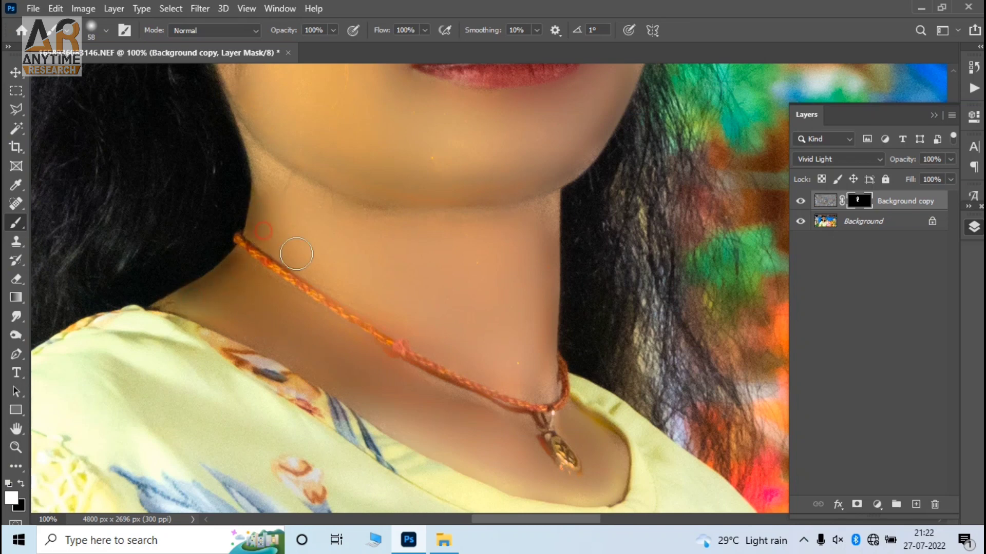
With a 29 px brush, lighten the jaw shadow near the hair
right_click(284, 171)
key(Return)
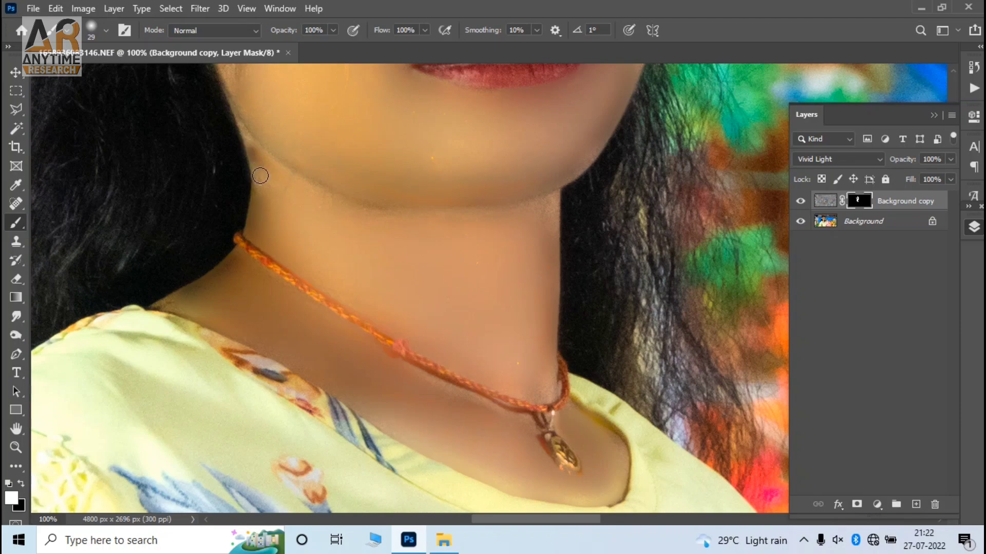
drag(259, 176, 252, 151)
click(303, 207)
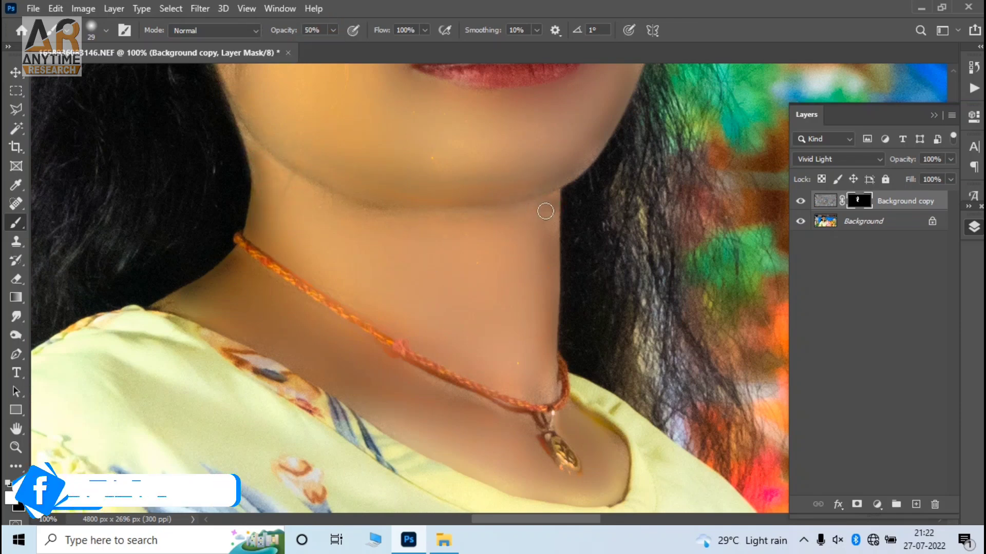
scroll(537, 315, down, 3)
Zoom and pan to bring the ear and earring into view
scroll(536, 315, down, 2)
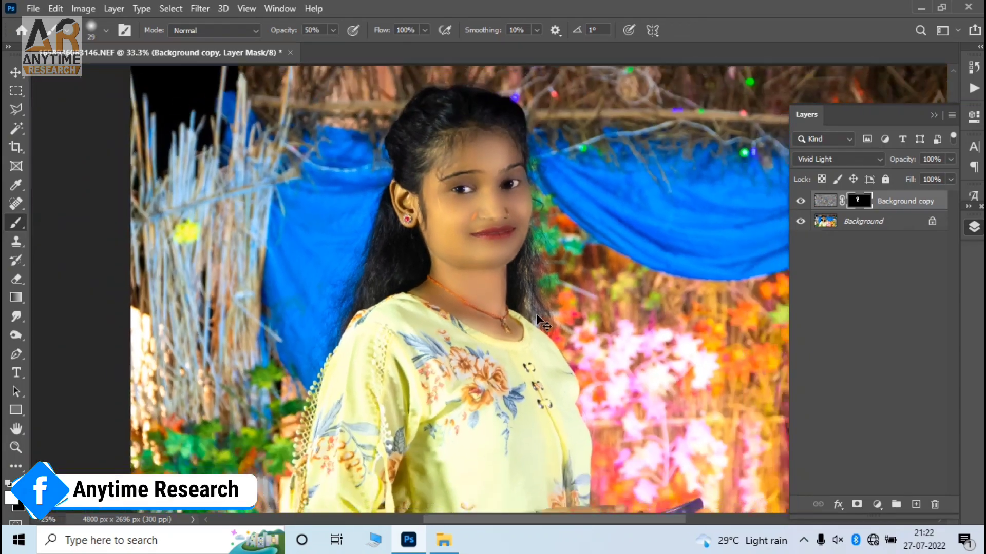
scroll(537, 315, up, 2)
scroll(402, 270, up, 2)
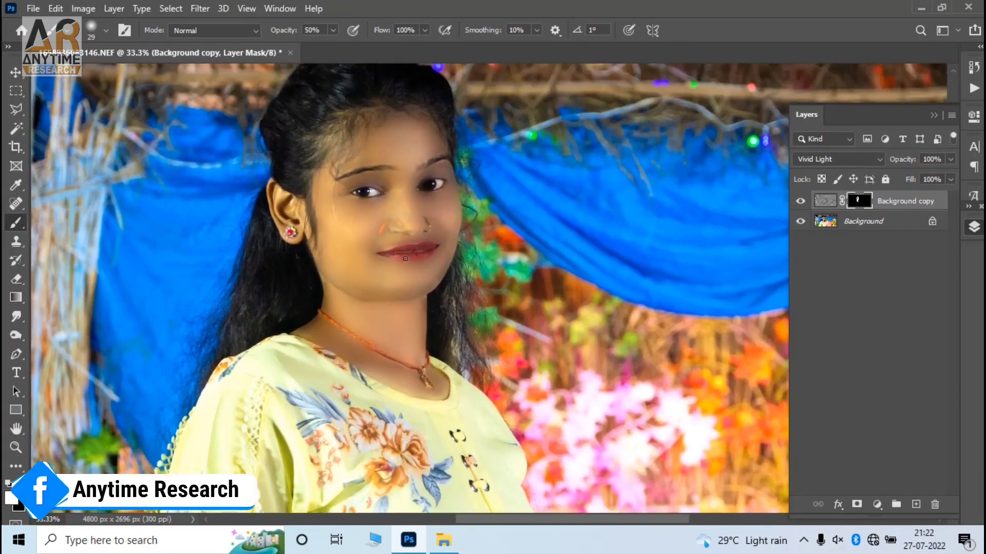
scroll(398, 246, up, 2)
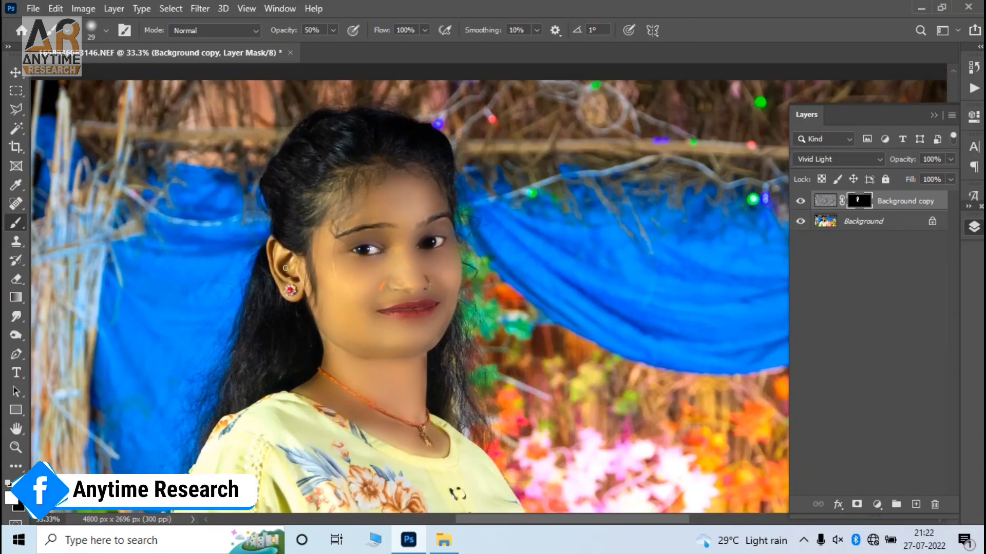
scroll(286, 268, up, 1)
scroll(285, 268, up, 1)
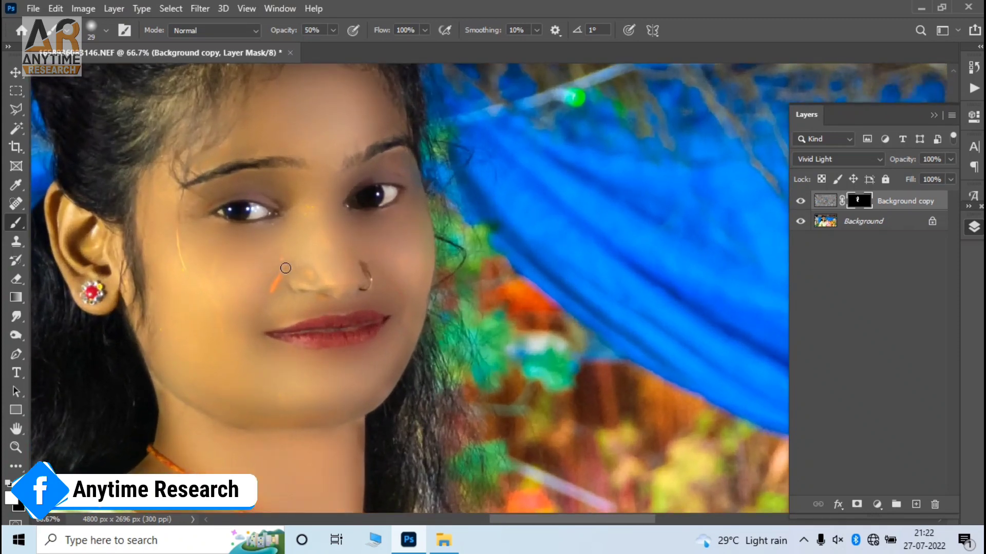
scroll(286, 268, up, 1)
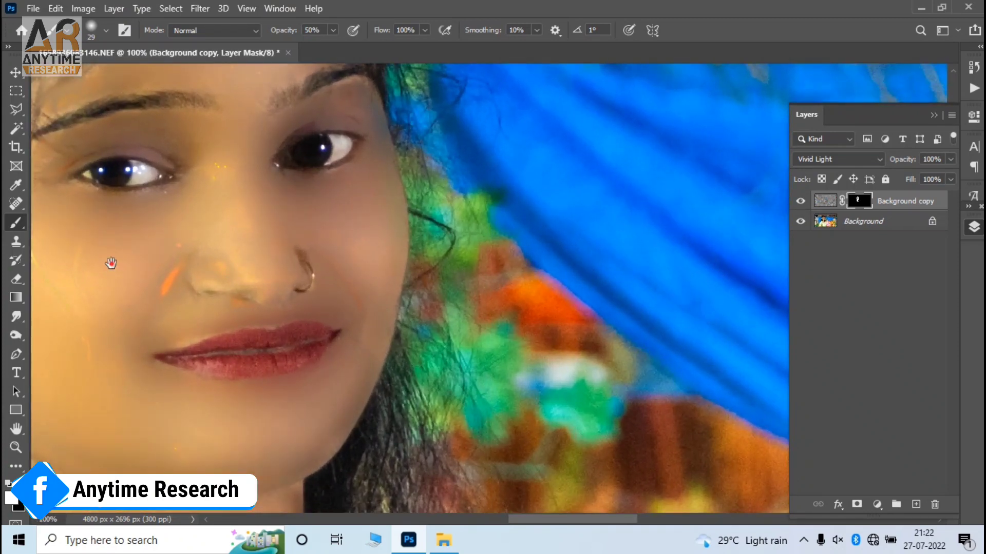
drag(110, 263, 352, 260)
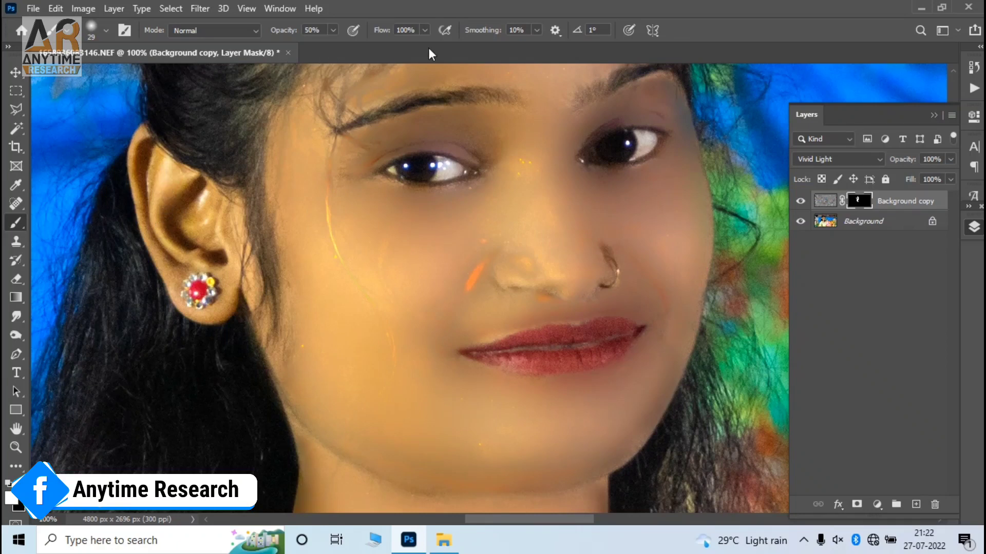
Set the brush flow to 48% and the brush size to 21 px
click(427, 30)
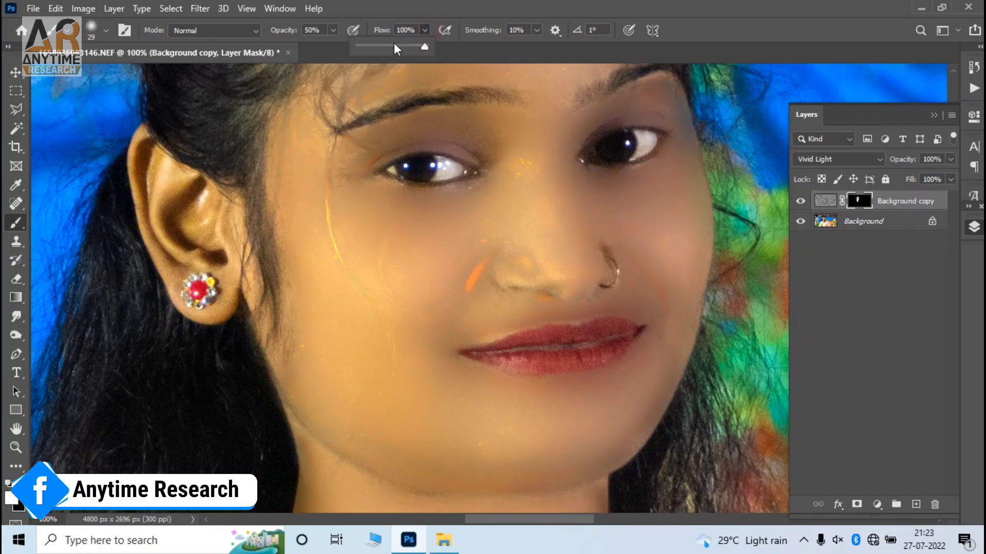
right_click(179, 178)
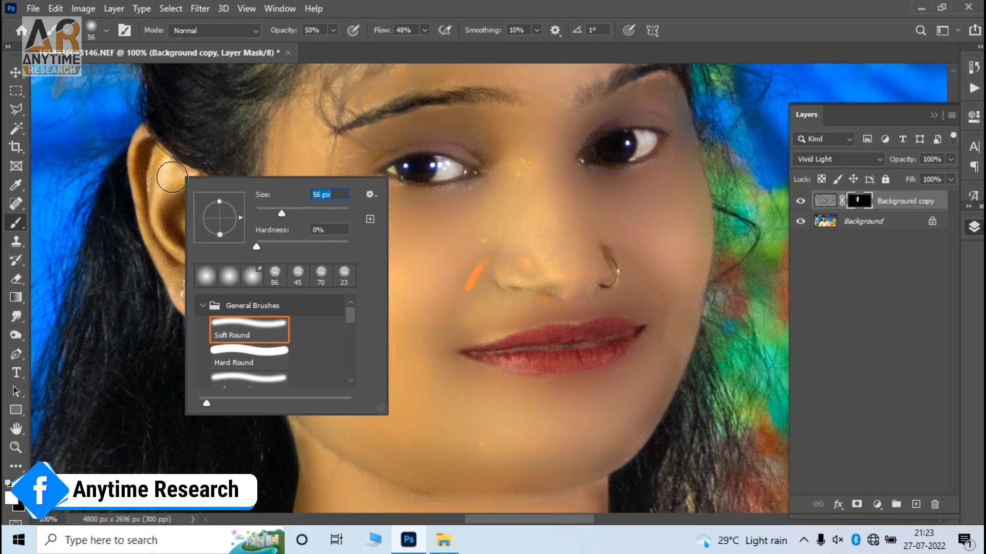
key(Return)
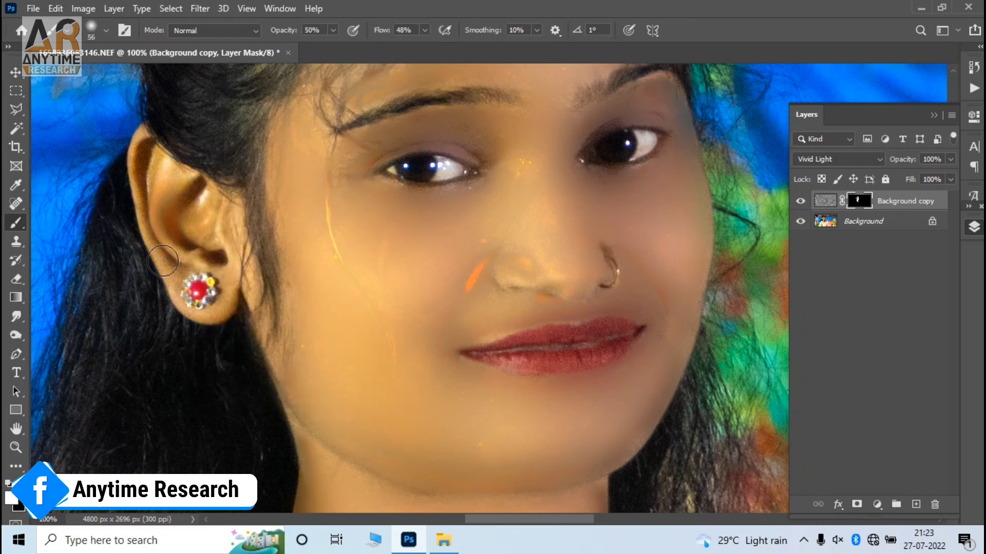
right_click(177, 267)
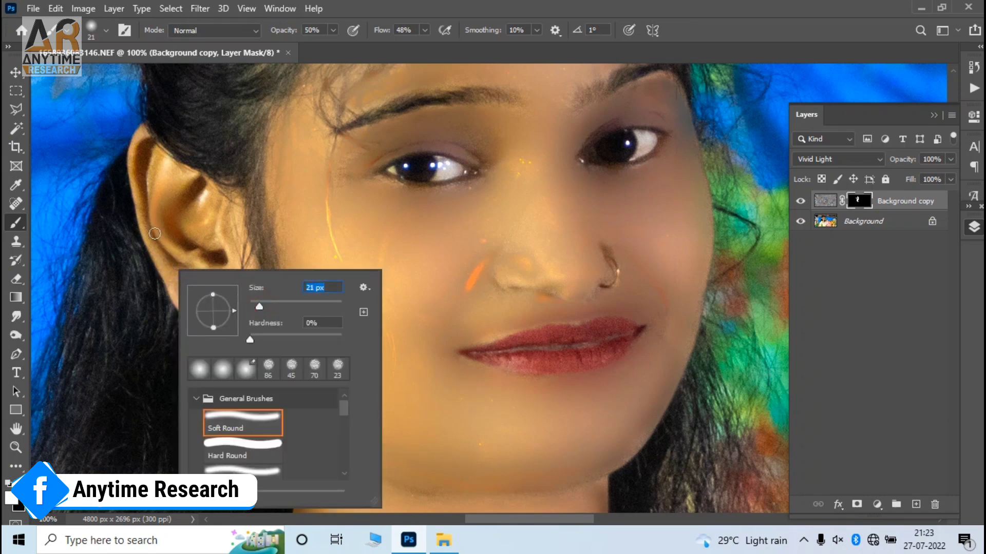
key(Return)
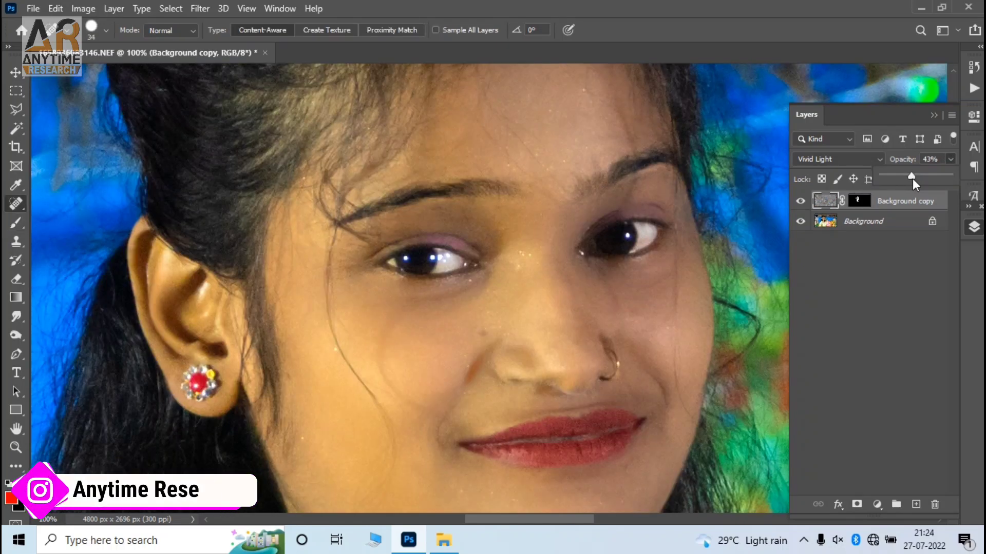
Raise the Background copy layer opacity to 100% and select the Eraser tool
drag(940, 176, 970, 174)
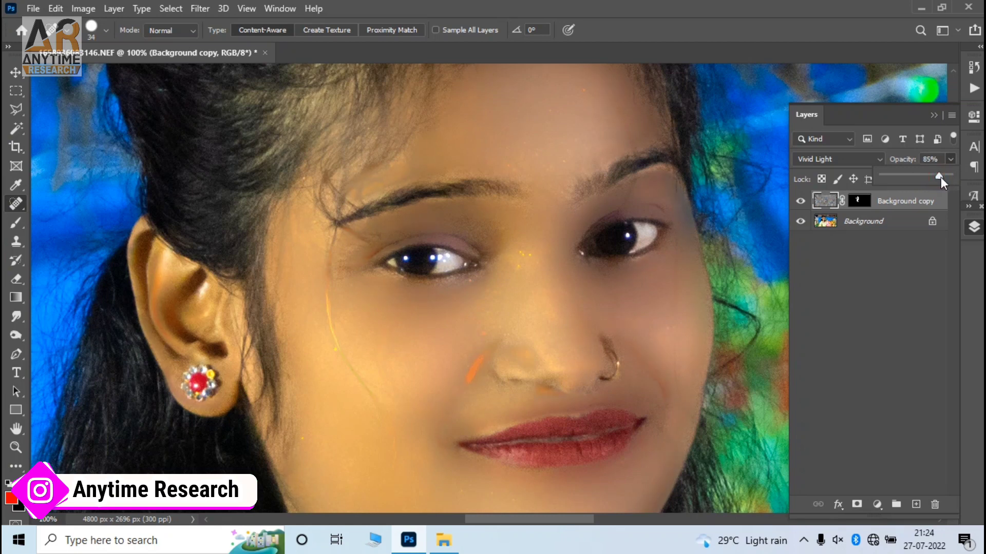
drag(941, 177, 955, 176)
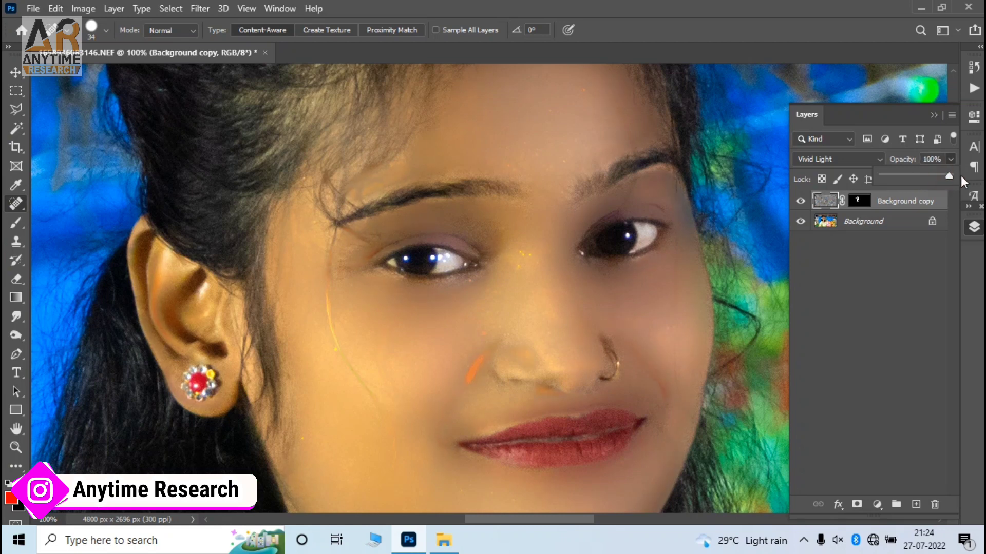
click(15, 279)
Shrink the eraser to 32 px and erase along the hair strand on the cheek
right_click(357, 290)
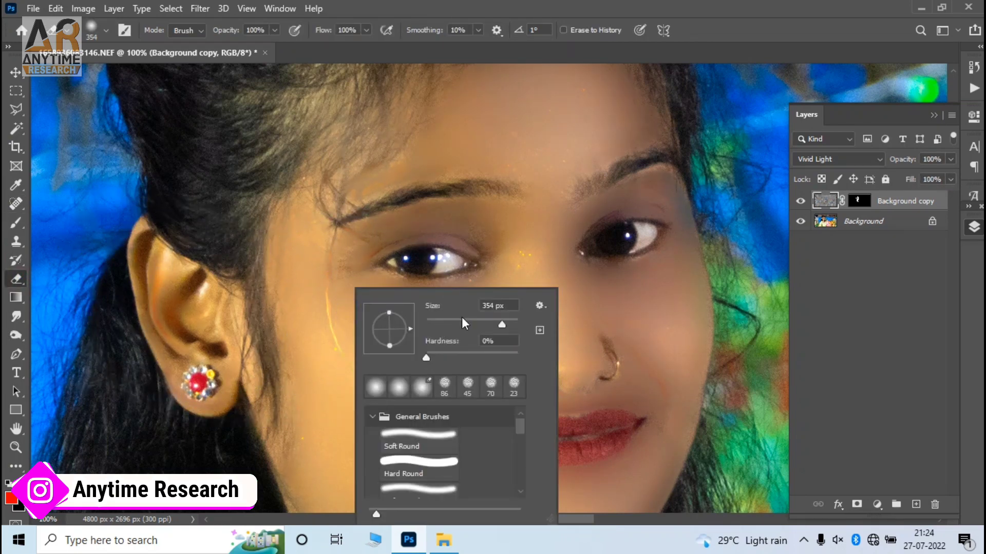
drag(461, 319, 435, 323)
click(328, 252)
drag(327, 252, 335, 323)
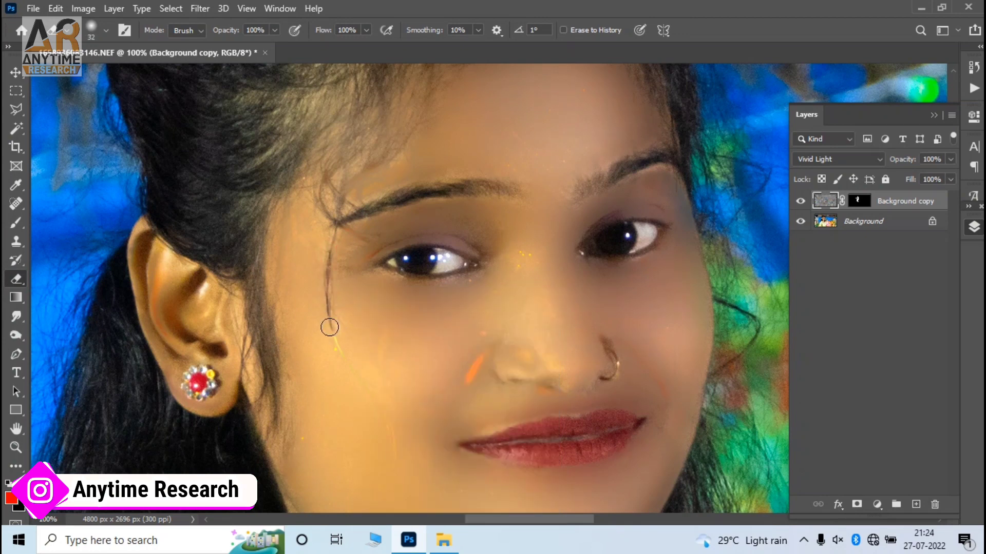
Reduce the eraser to 15 px and trace the rest of the cheek hair strand
right_click(325, 282)
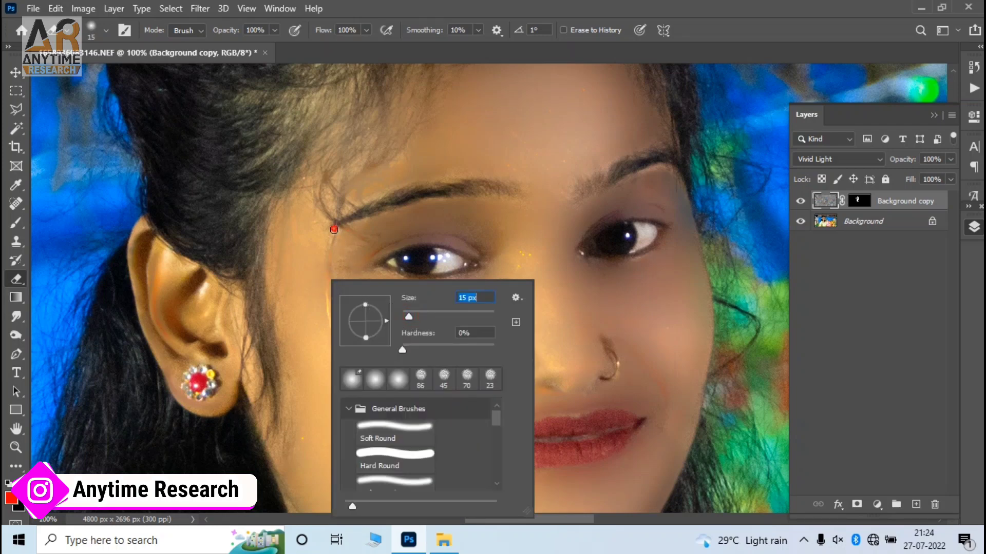
click(334, 229)
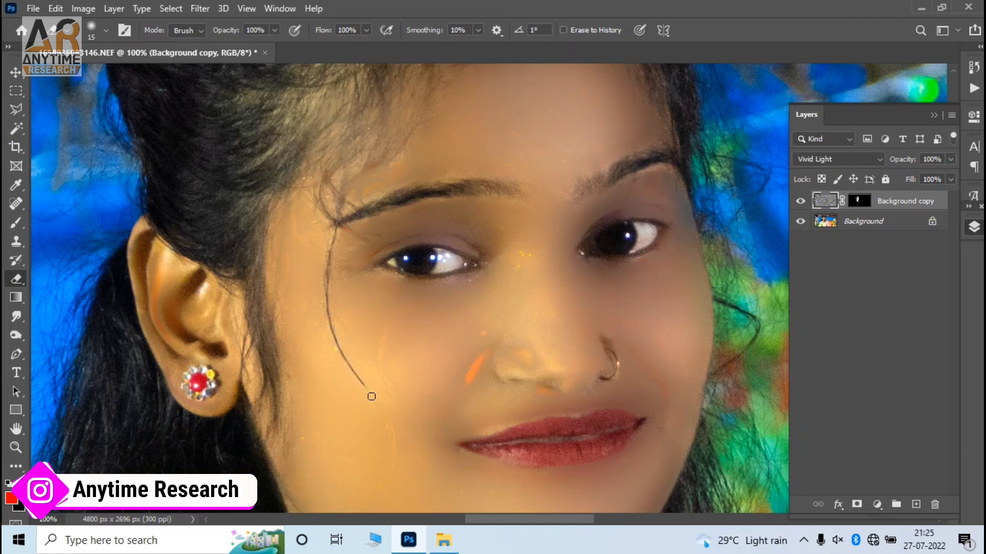
scroll(370, 414, down, 2)
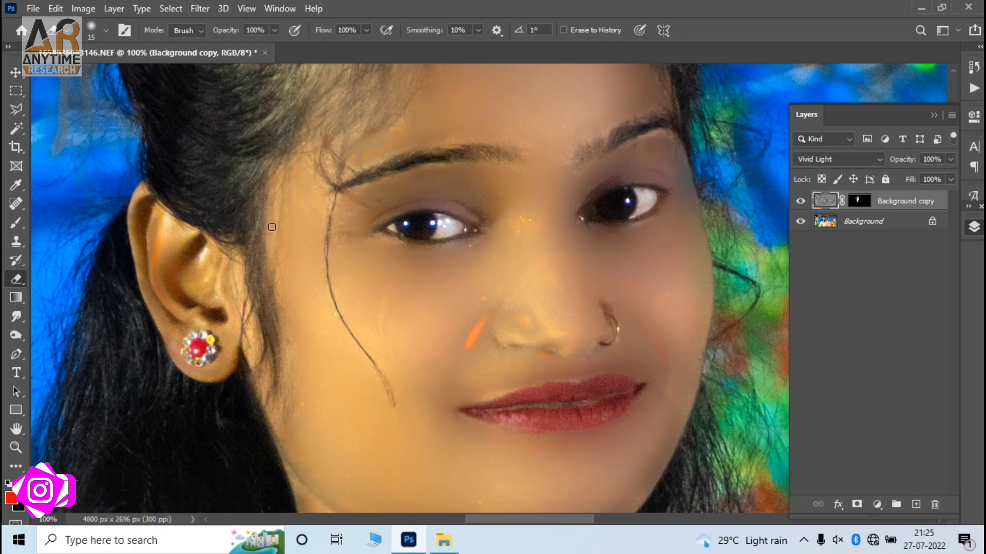
scroll(361, 351, down, 1)
scroll(361, 351, down, 1)
scroll(375, 333, down, 2)
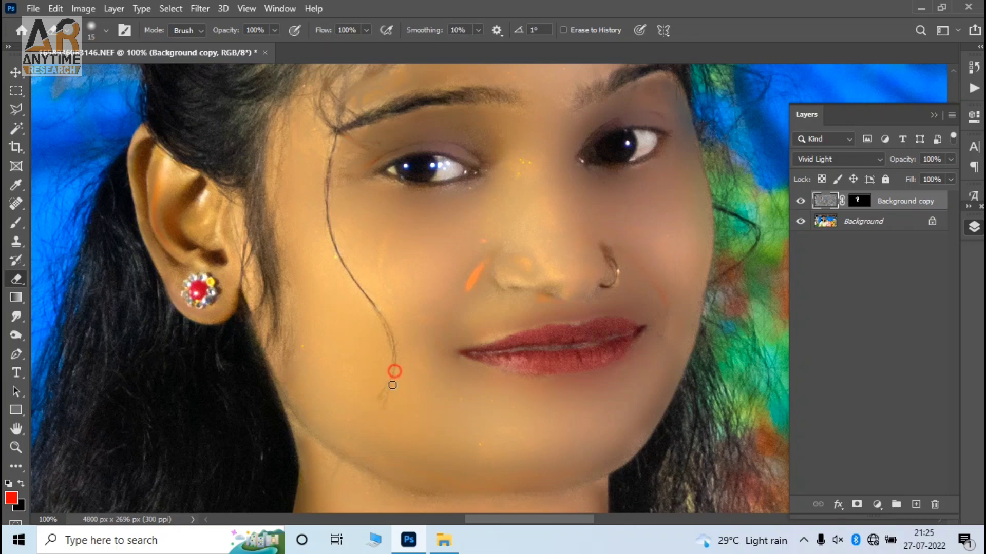
scroll(370, 318, up, 1)
scroll(343, 275, up, 1)
scroll(411, 334, up, 2)
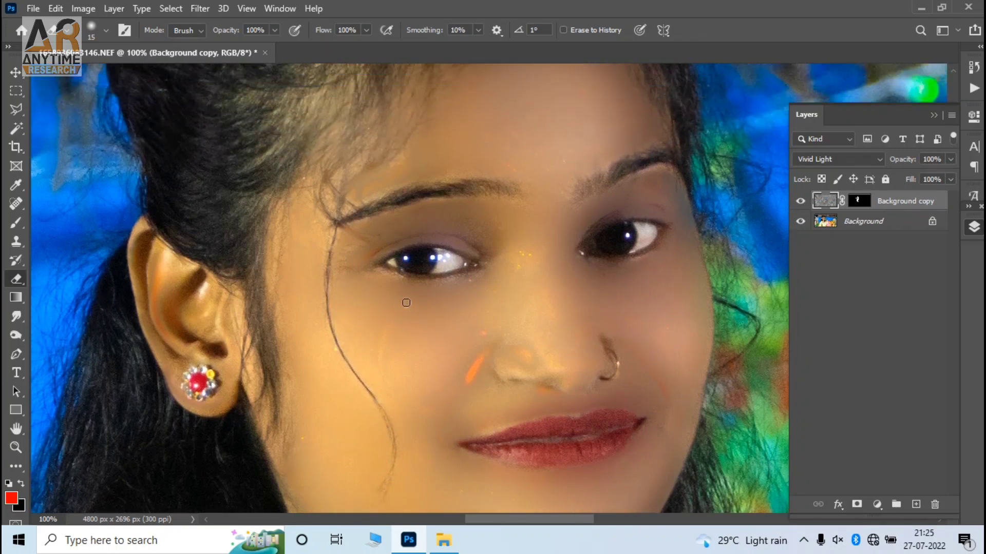
scroll(479, 394, up, 1)
right_click(479, 394)
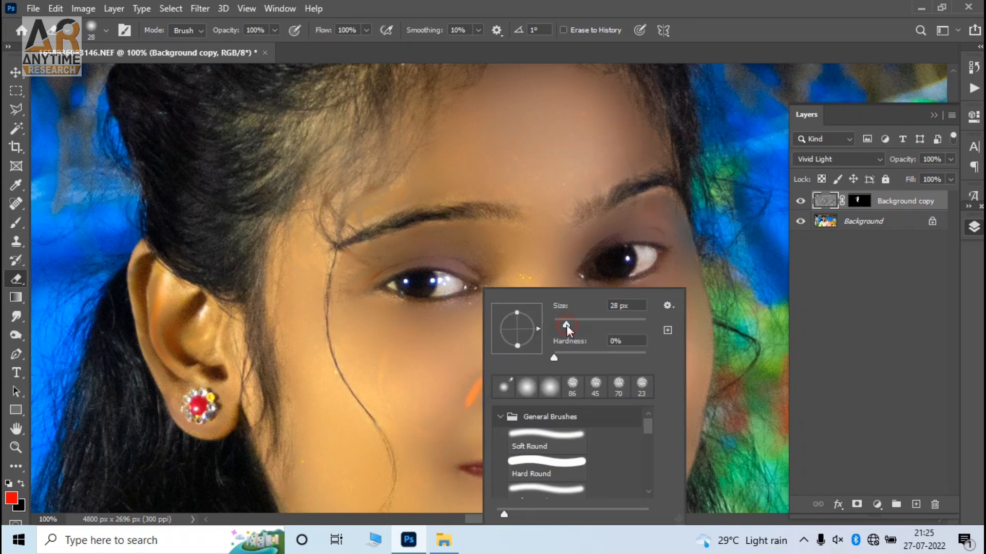
Set the eraser to 34 px, 41% opacity and 54% flow
drag(566, 325, 569, 323)
click(274, 30)
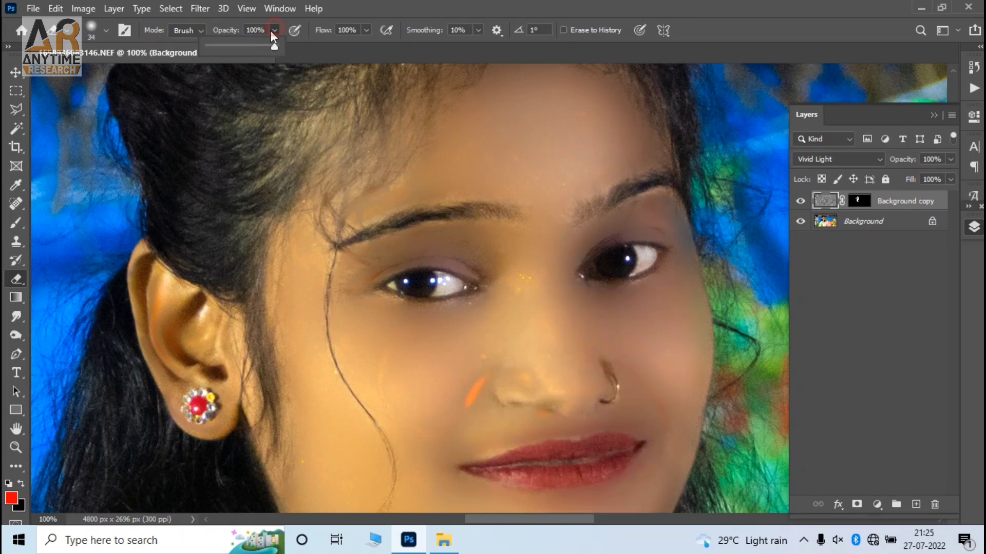
click(366, 30)
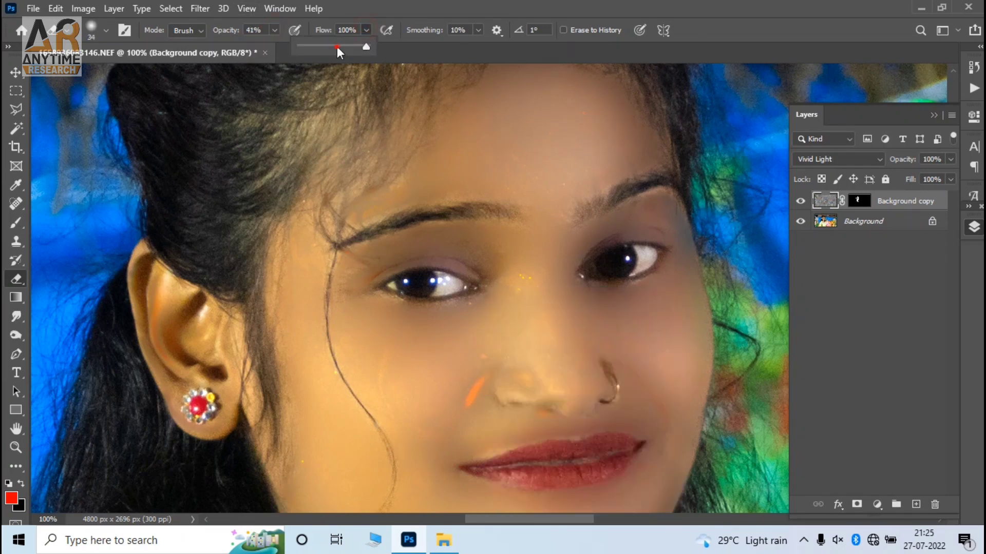
click(482, 376)
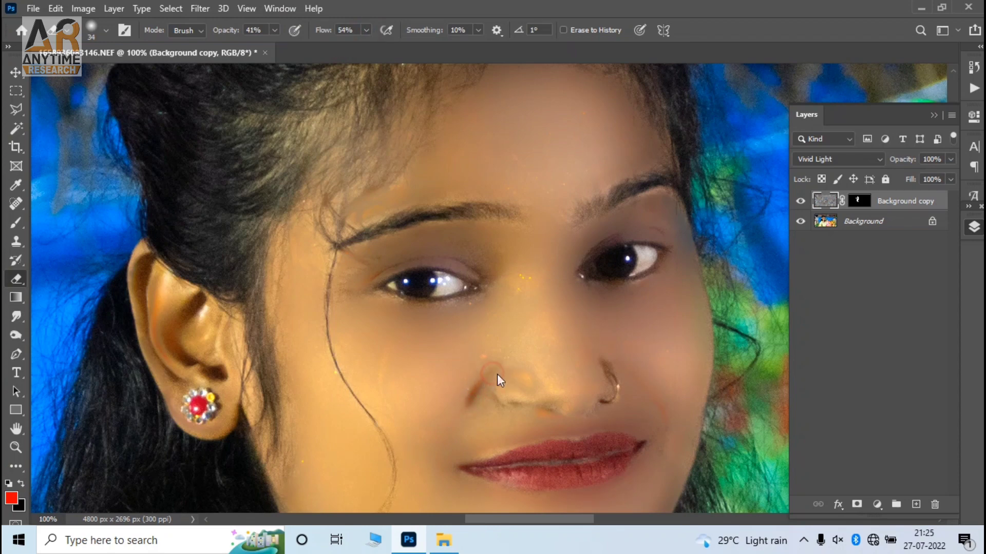
Restore the shadow under the nose, the cheek crease and the nose tip tone
drag(559, 419, 534, 419)
drag(651, 397, 668, 434)
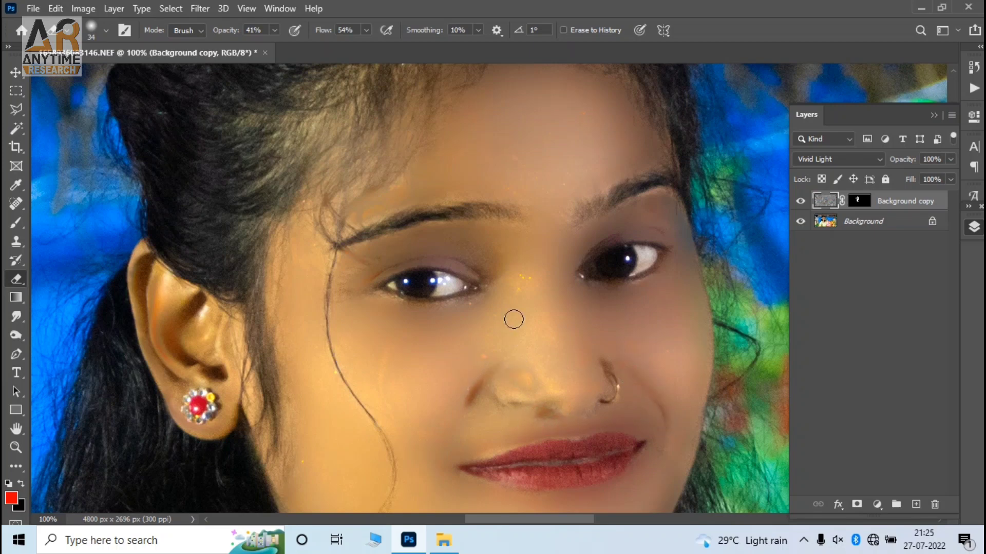
mouse_move(513, 378)
mouse_down()
mouse_move(522, 376)
mouse_move(514, 382)
mouse_move(529, 396)
mouse_move(573, 406)
mouse_up()
scroll(580, 408, up, 1)
scroll(600, 390, up, 1)
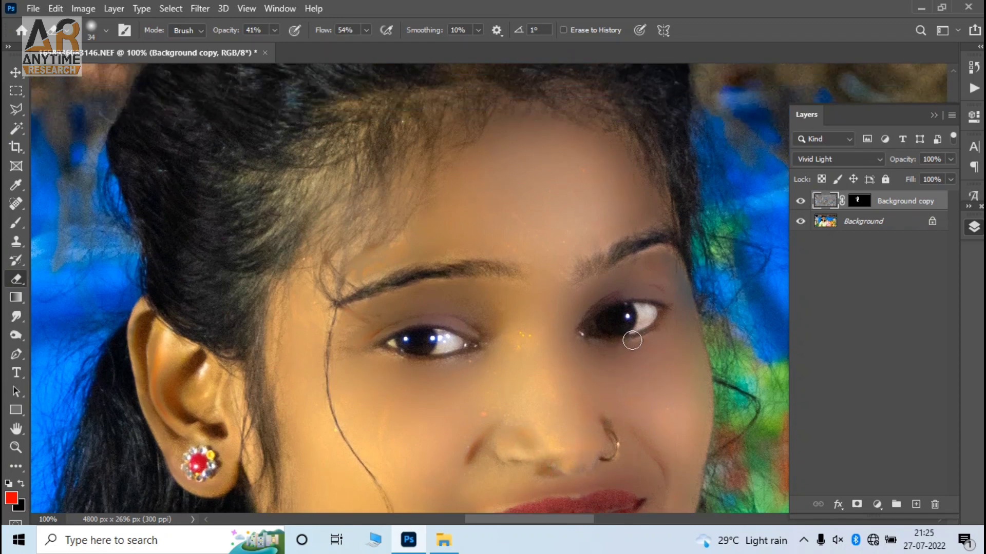
scroll(662, 341, down, 1)
scroll(678, 365, down, 1)
scroll(616, 385, down, 1)
scroll(513, 387, down, 1)
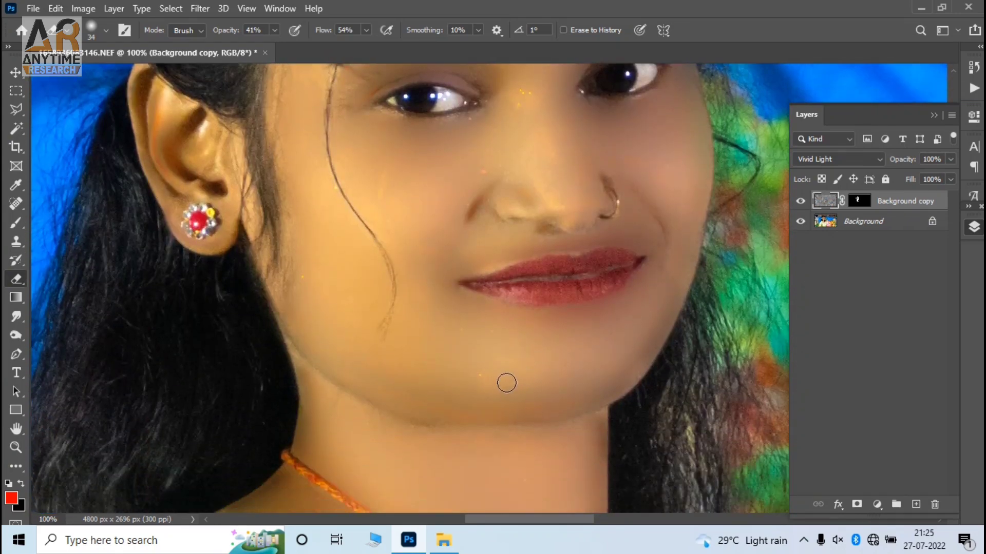
scroll(505, 386, down, 1)
scroll(534, 377, down, 1)
Restore detail along the neck edge below the chin, then zoom out to review
mouse_move(606, 286)
mouse_down()
mouse_move(606, 317)
mouse_move(586, 334)
mouse_up()
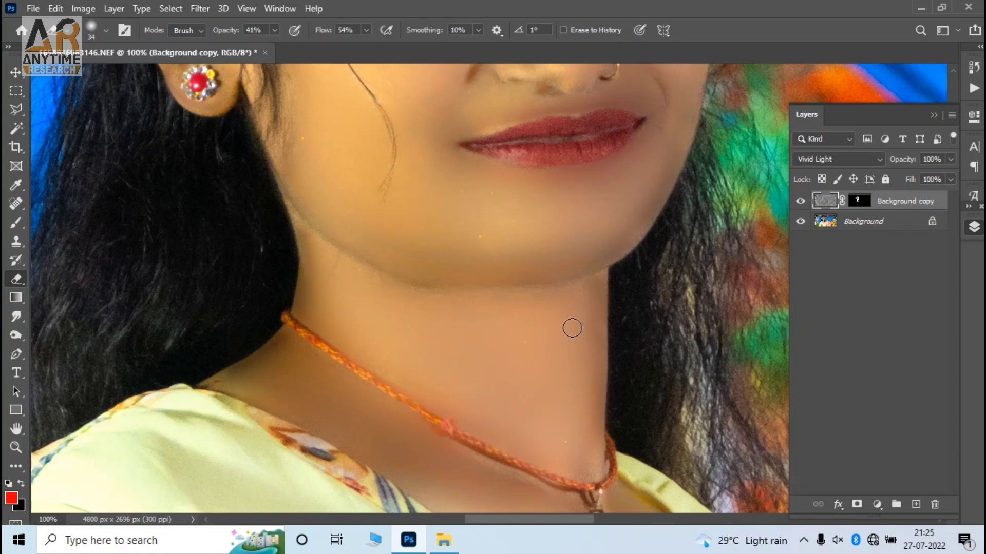
scroll(534, 313, down, 1)
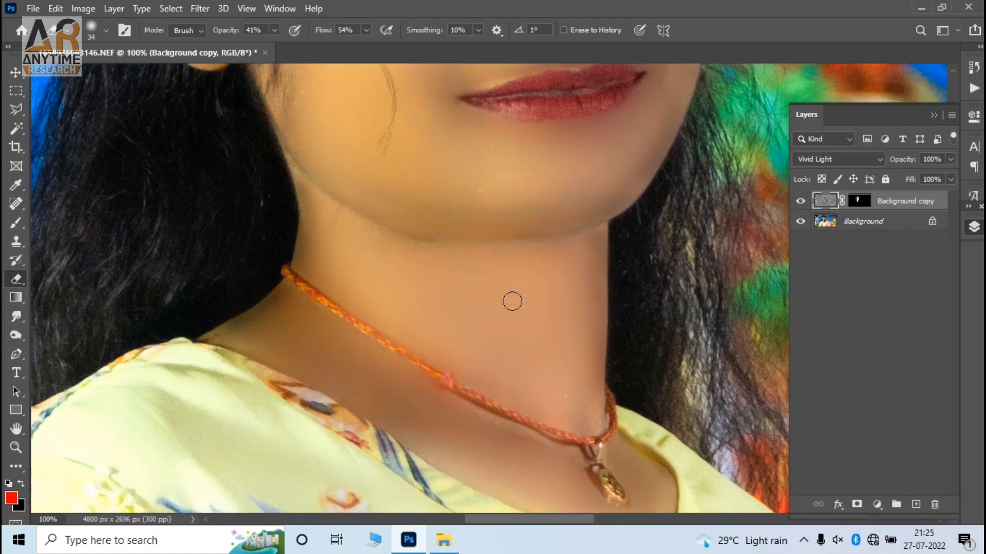
alt+scroll(512, 299, up, 1)
alt+scroll(511, 300, up, 1)
alt+scroll(511, 300, up, 1)
alt+scroll(512, 300, up, 1)
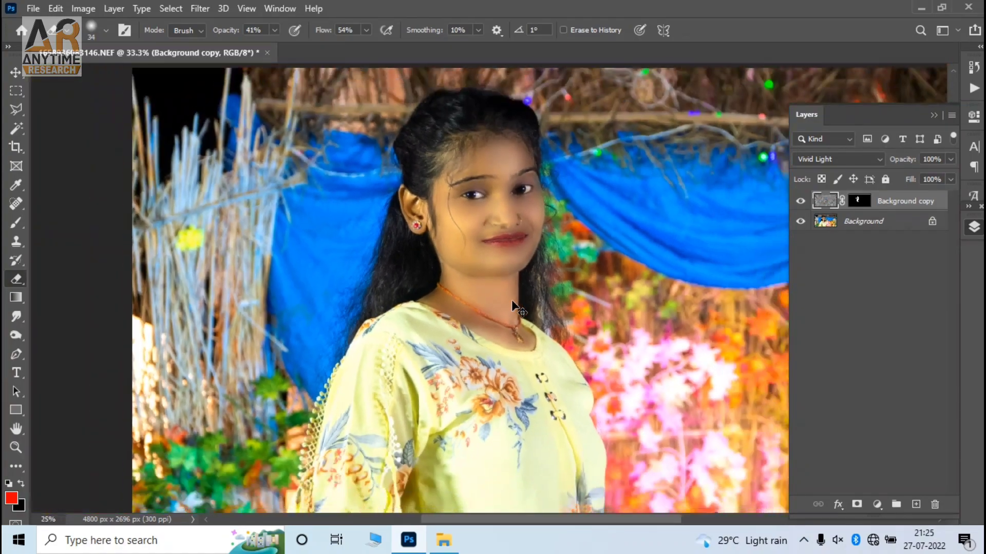
alt+scroll(512, 300, down, 1)
alt+scroll(512, 300, up, 1)
alt+scroll(511, 300, up, 1)
alt+scroll(511, 300, up, 1)
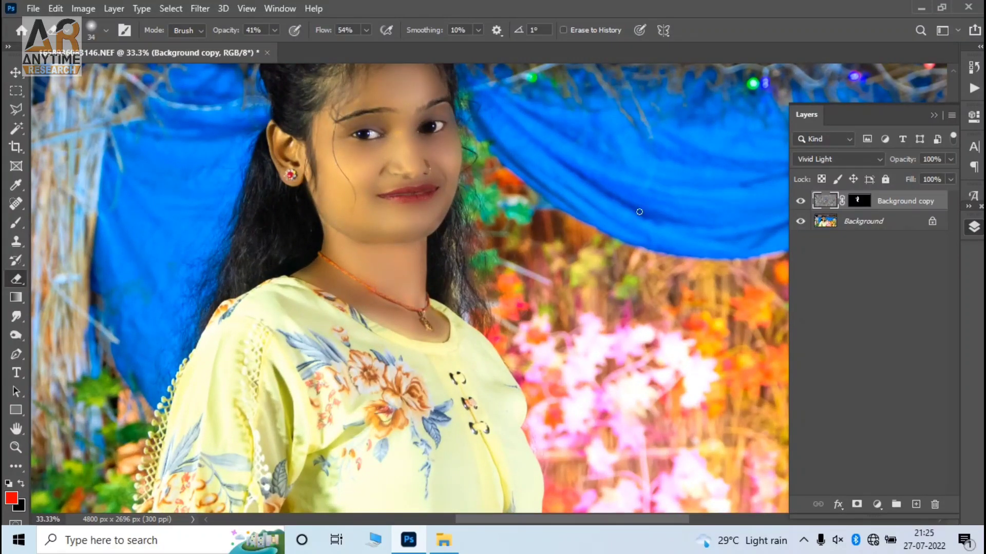
Merge the smoothing layer into the Background, then raise Clarity and set Texture to +100
key(ctrl+e)
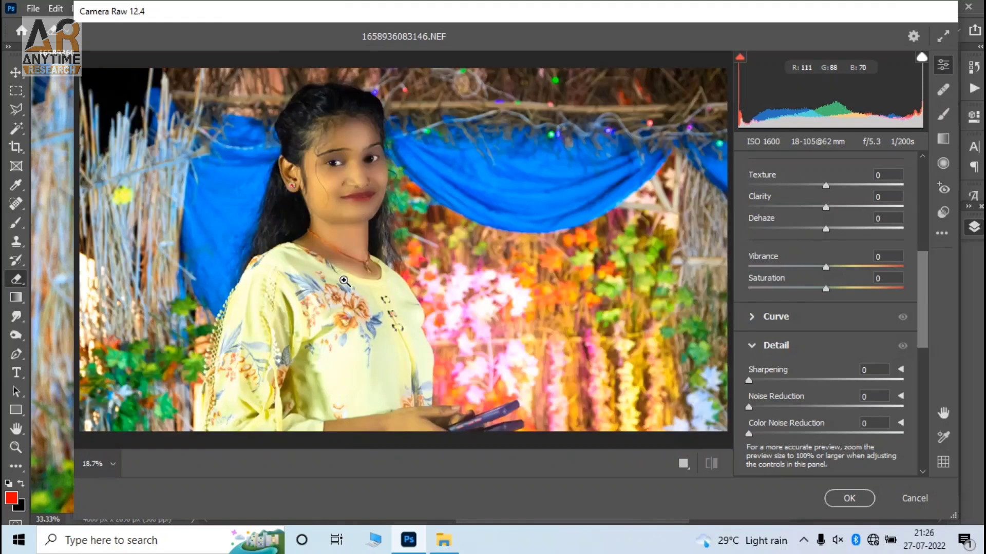
drag(834, 206, 859, 209)
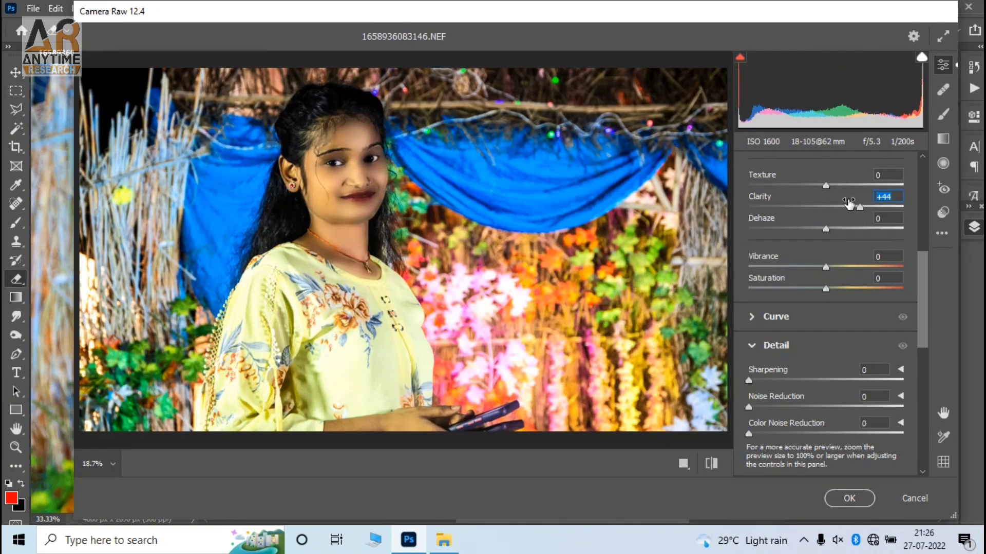
text(100)
key(Return)
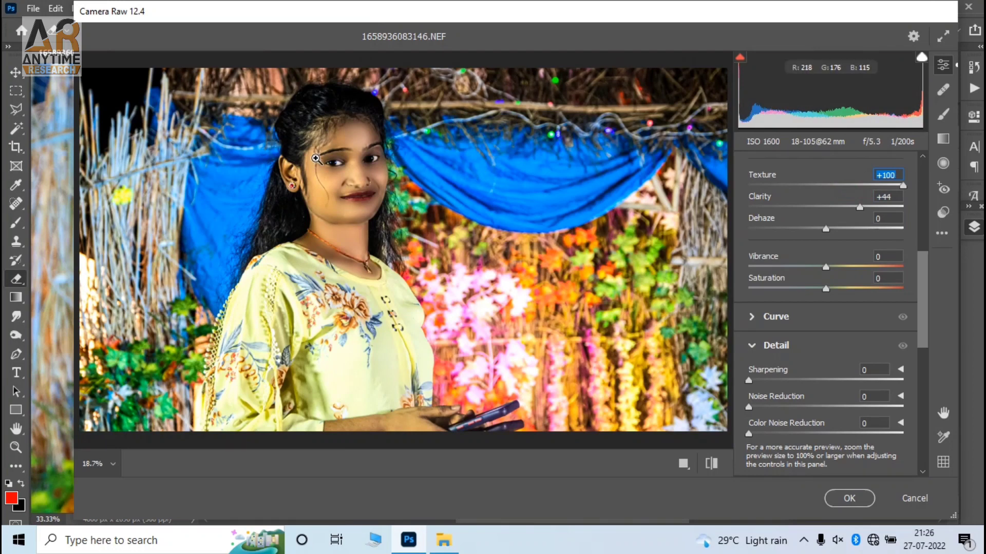
Check the face at 100%, then settle Clarity at +22 and Dehaze at +12
click(317, 157)
click(532, 191)
drag(859, 206, 842, 207)
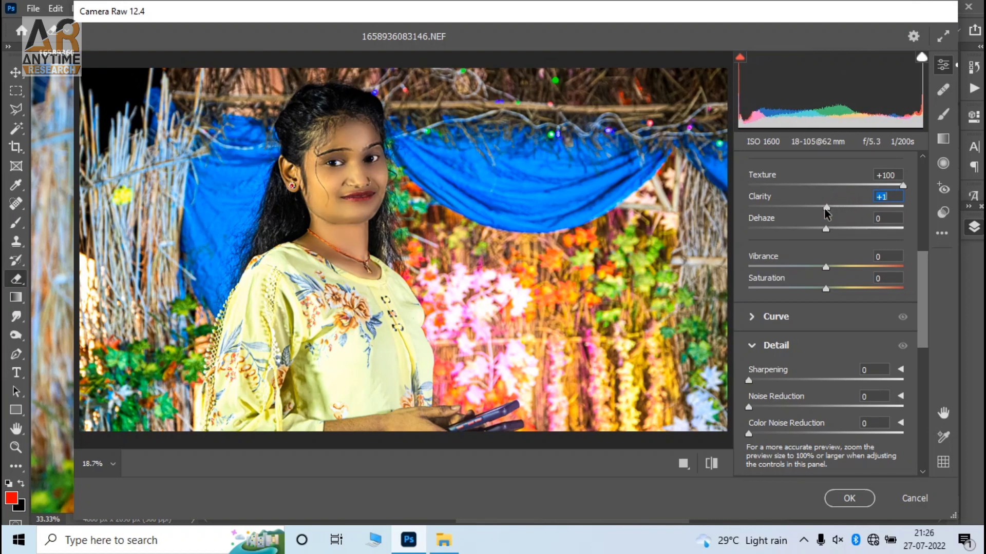
mouse_move(843, 208)
mouse_down()
mouse_move(856, 208)
mouse_move(801, 235)
mouse_move(837, 236)
mouse_up()
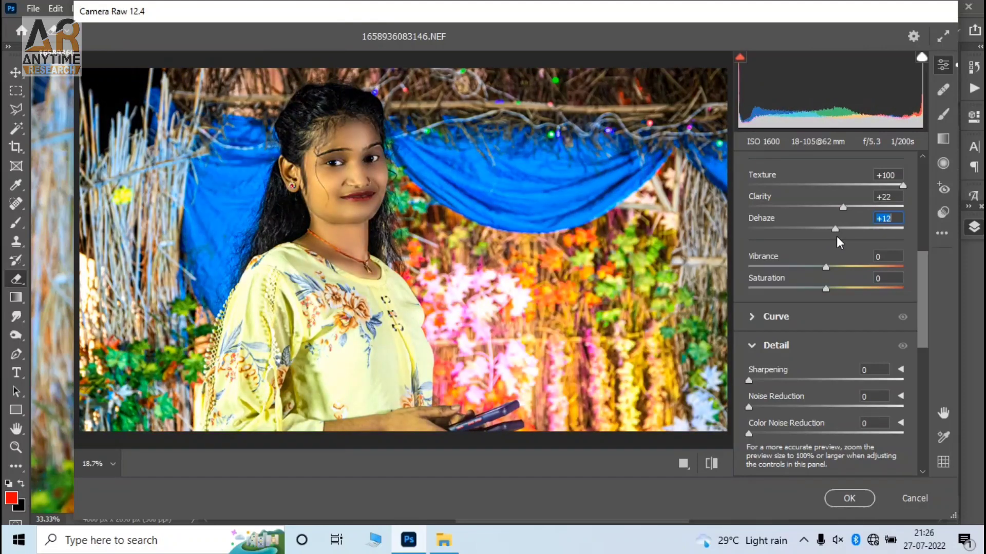
scroll(847, 217, up, 3)
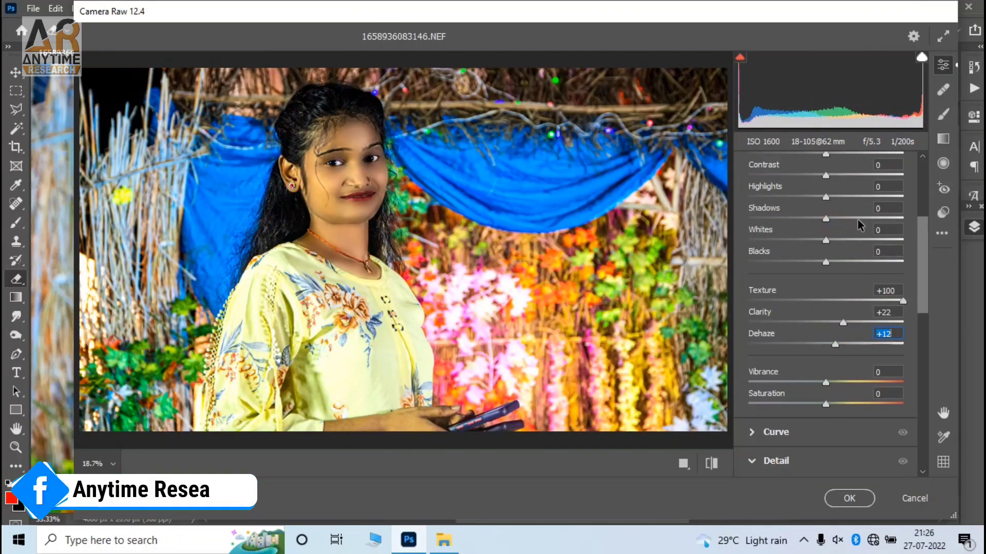
Set Shadows to +43 and Contrast to +26
drag(849, 218, 871, 219)
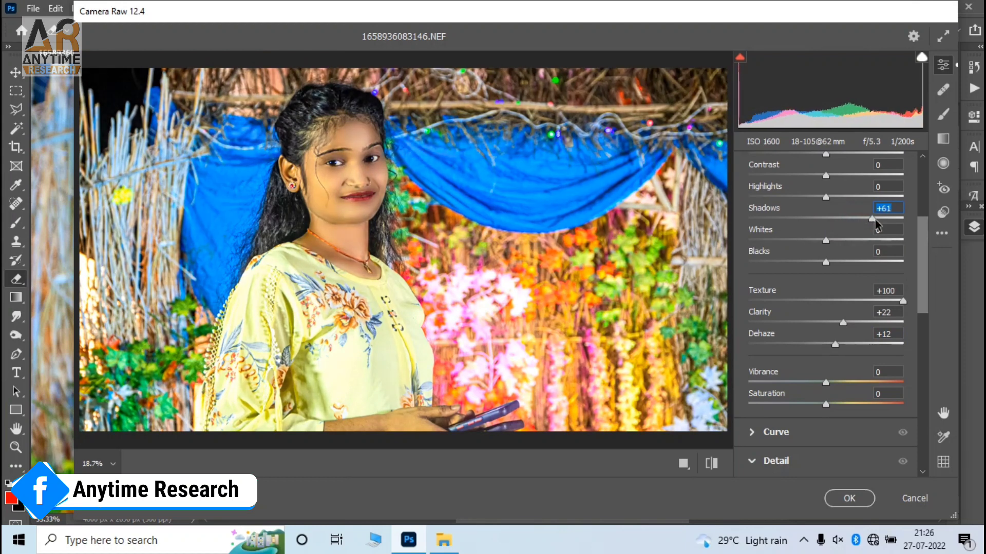
drag(874, 219, 861, 226)
scroll(861, 226, up, 2)
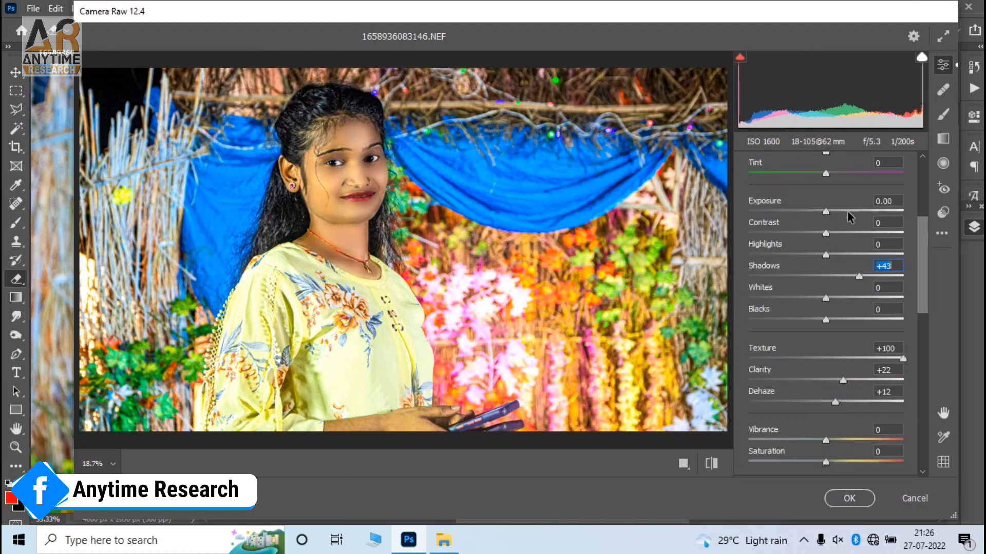
scroll(847, 210, up, 1)
drag(842, 292, 845, 291)
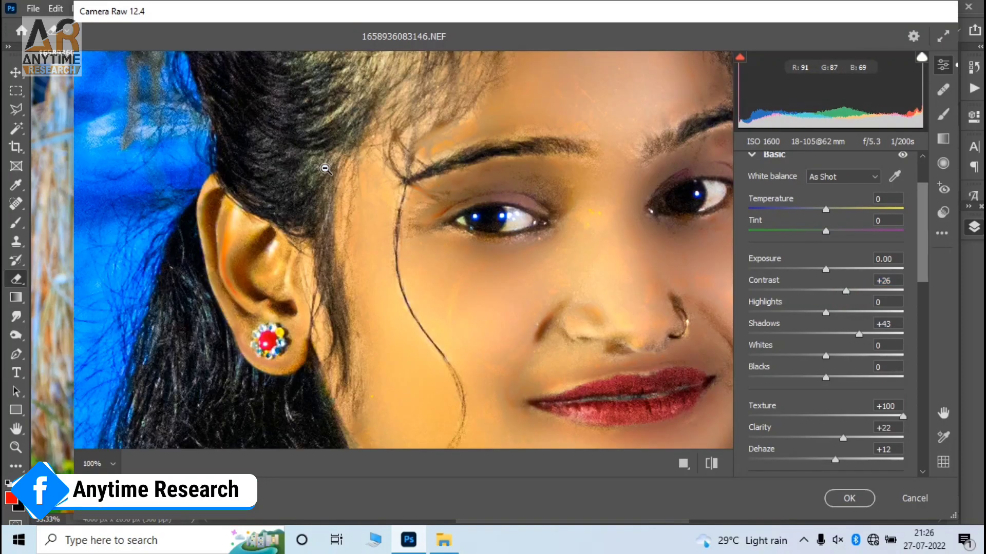
Zoom to the eye at 100% and raise Whites to +32 and Highlights to +15
click(316, 167)
scroll(476, 231, down, 2)
scroll(513, 287, up, 2)
scroll(480, 323, down, 2)
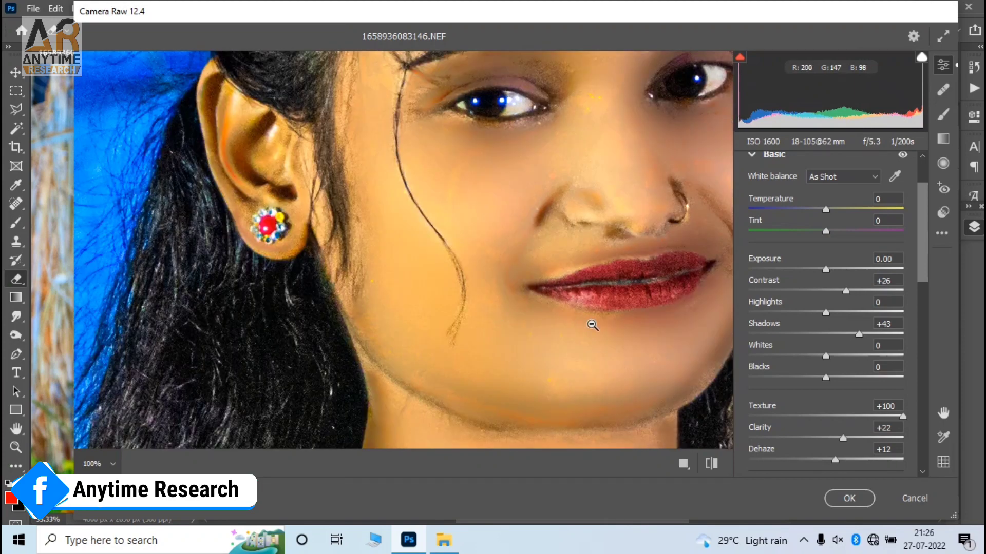
scroll(595, 325, up, 4)
scroll(833, 361, down, 2)
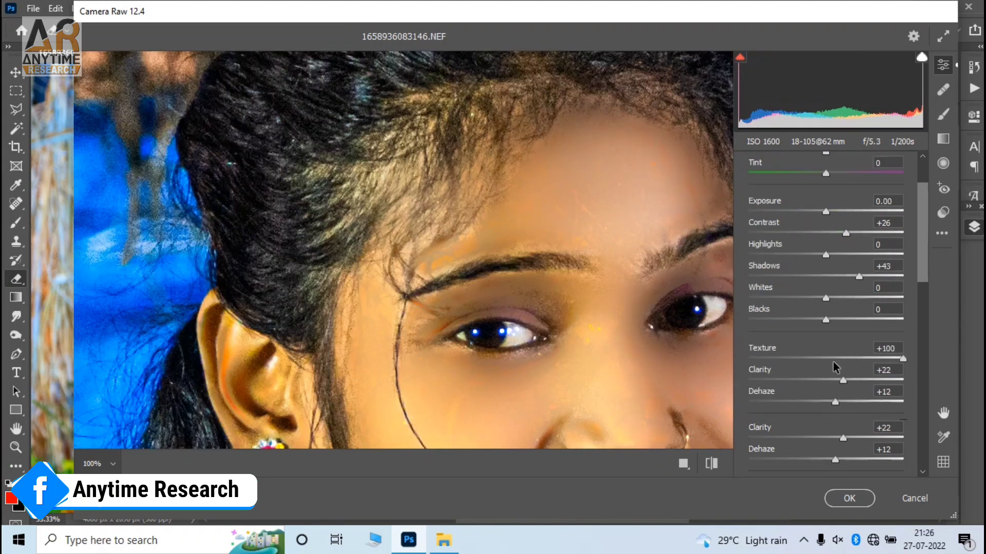
mouse_move(825, 297)
mouse_down()
mouse_move(839, 297)
mouse_move(775, 298)
mouse_move(850, 298)
mouse_up()
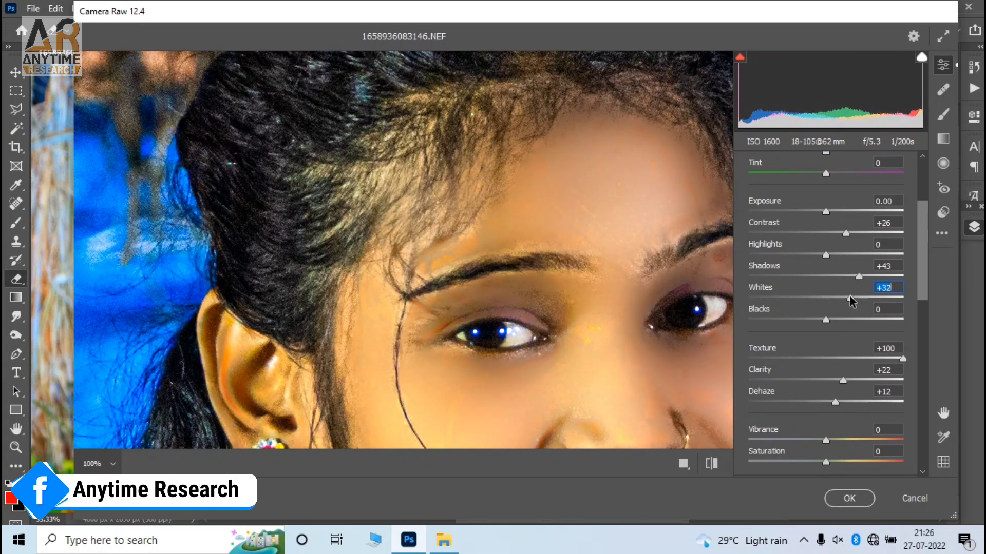
mouse_move(827, 255)
mouse_down()
mouse_move(848, 254)
mouse_move(837, 255)
mouse_up()
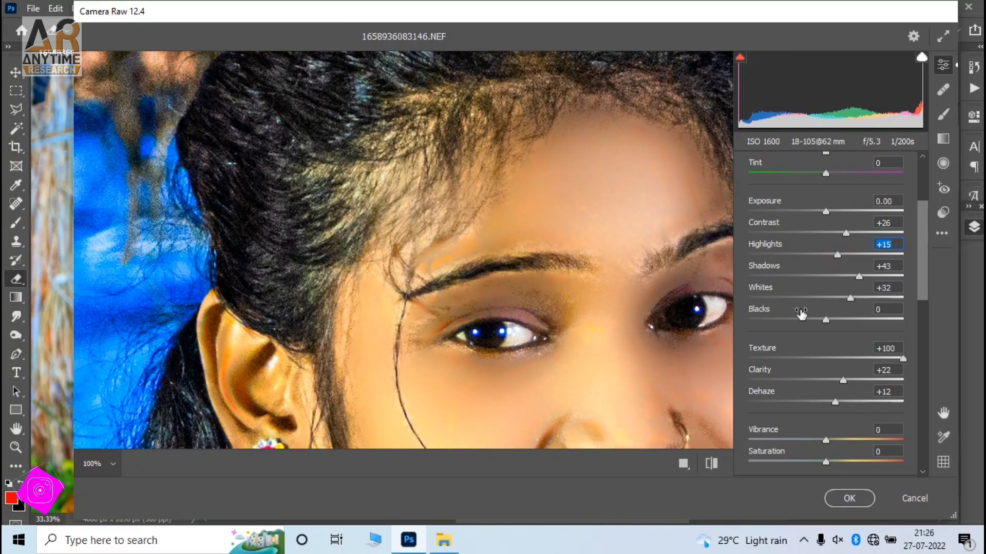
Set Blacks to +28 and Vibrance to +8, returning to the full-photo view
drag(826, 319, 896, 319)
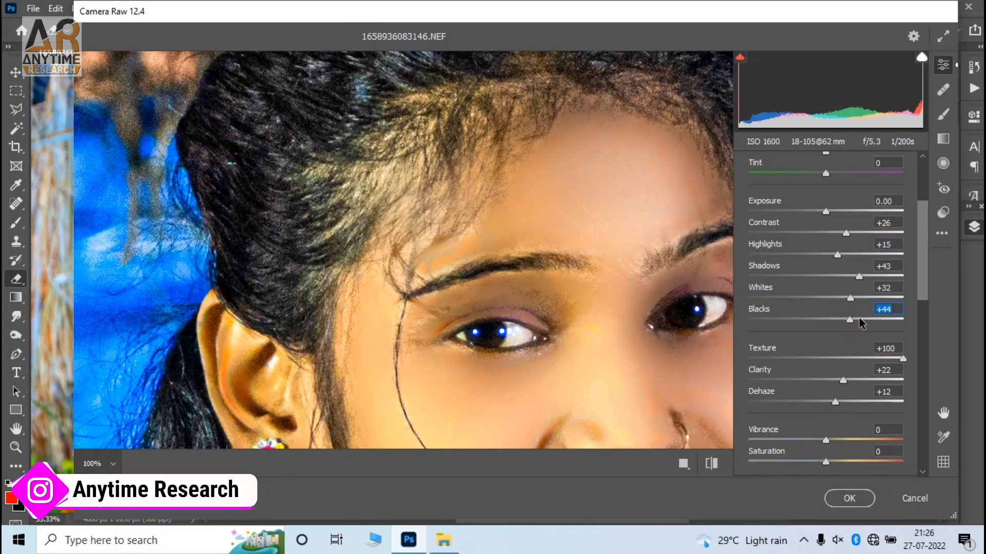
drag(819, 319, 858, 319)
scroll(849, 322, down, 3)
drag(825, 325, 861, 325)
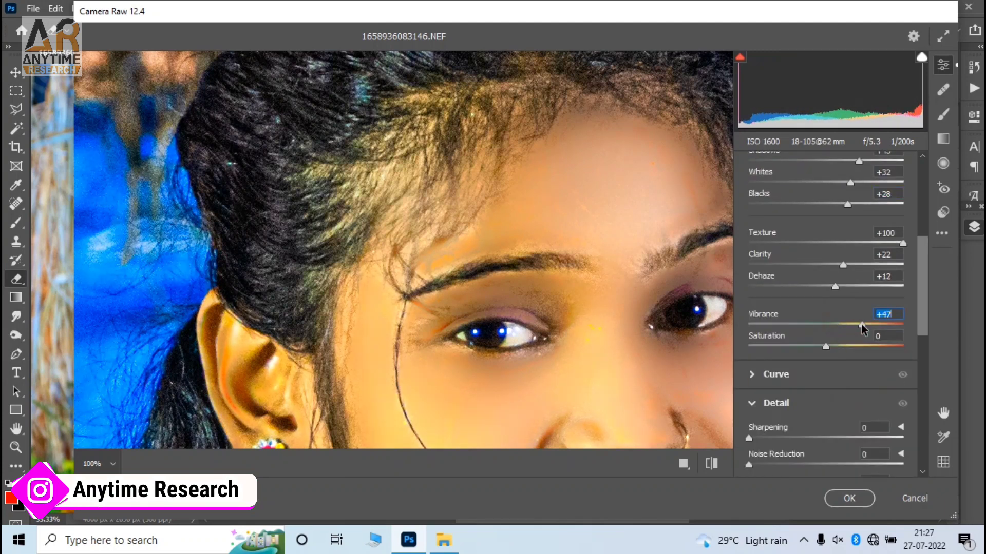
click(605, 286)
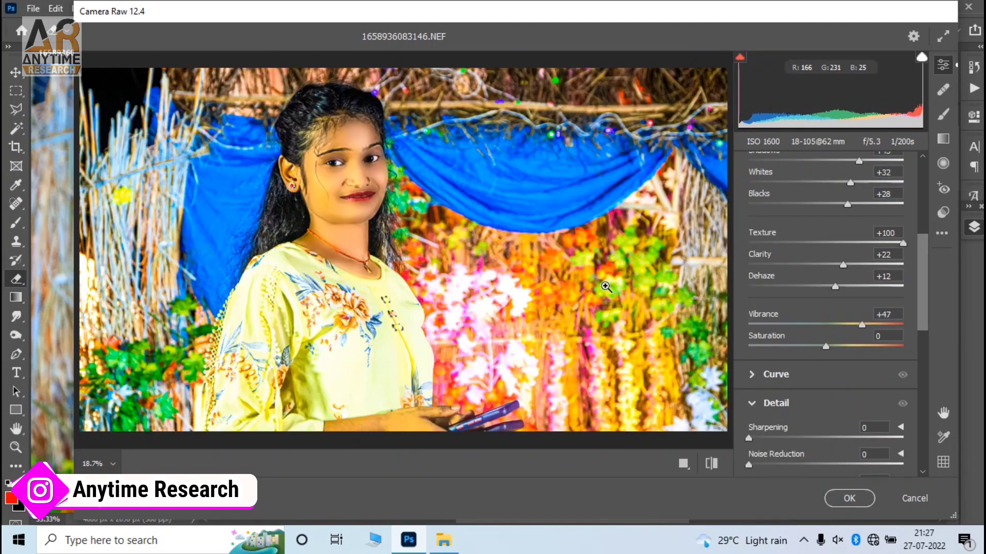
click(841, 324)
drag(841, 325, 833, 325)
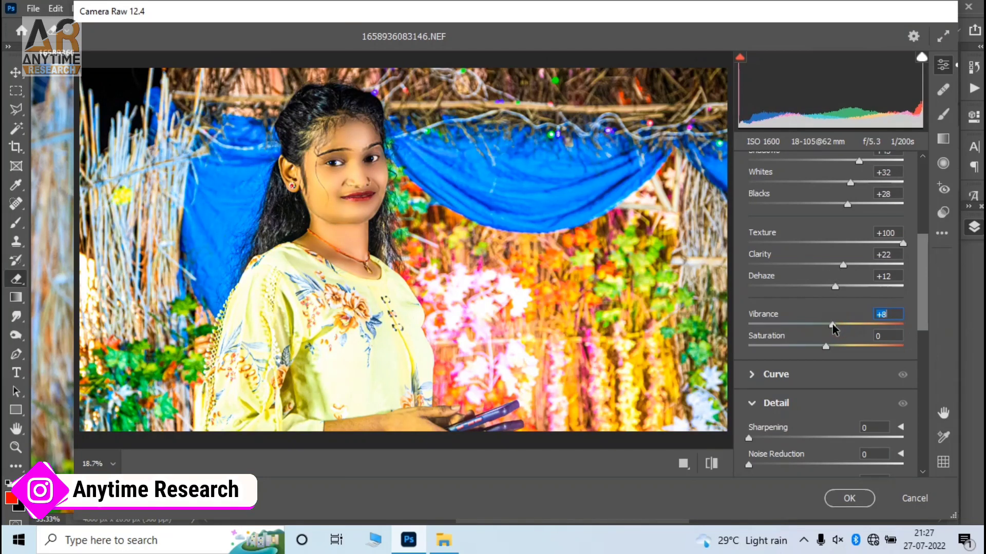
scroll(782, 364, down, 3)
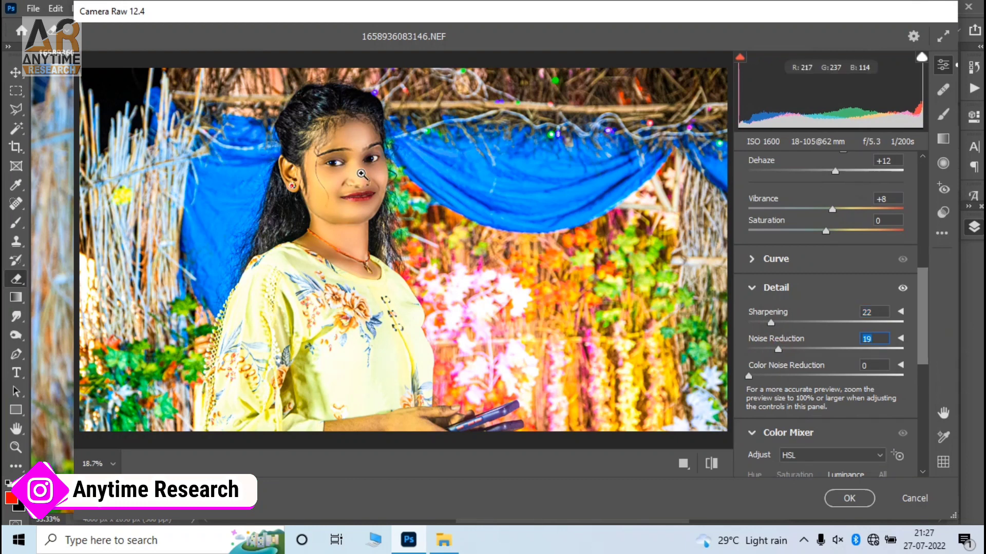
View the face at 100% and scroll down to the Color Mixer panel
click(359, 174)
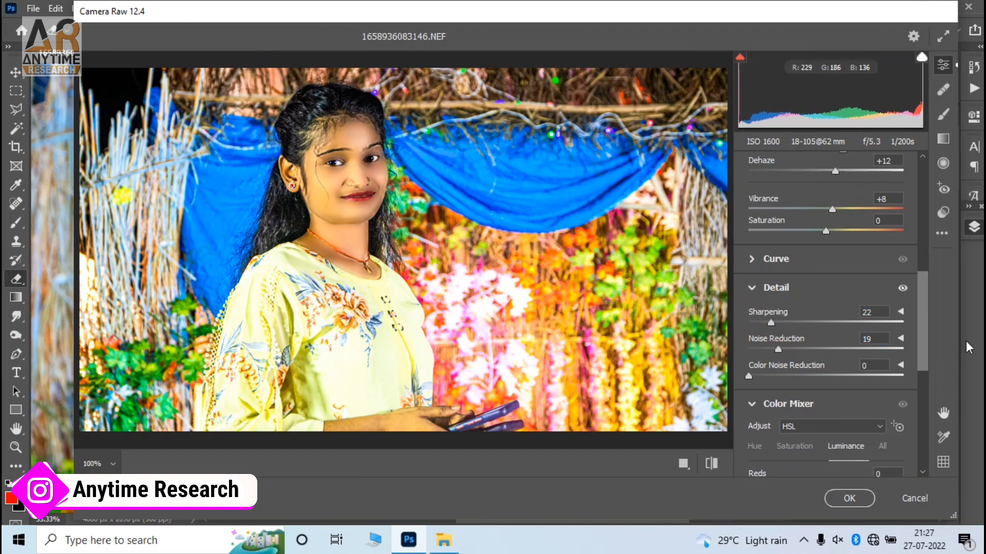
scroll(792, 353, down, 1)
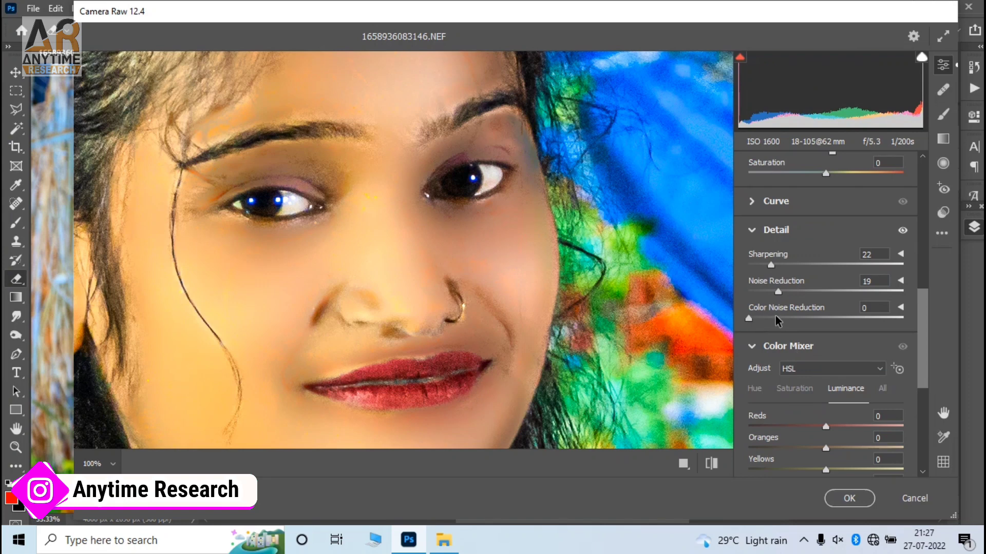
scroll(777, 359, down, 1)
scroll(790, 355, down, 1)
In Color Mixer Saturation, set Oranges to -8 and Yellows to -10
click(796, 276)
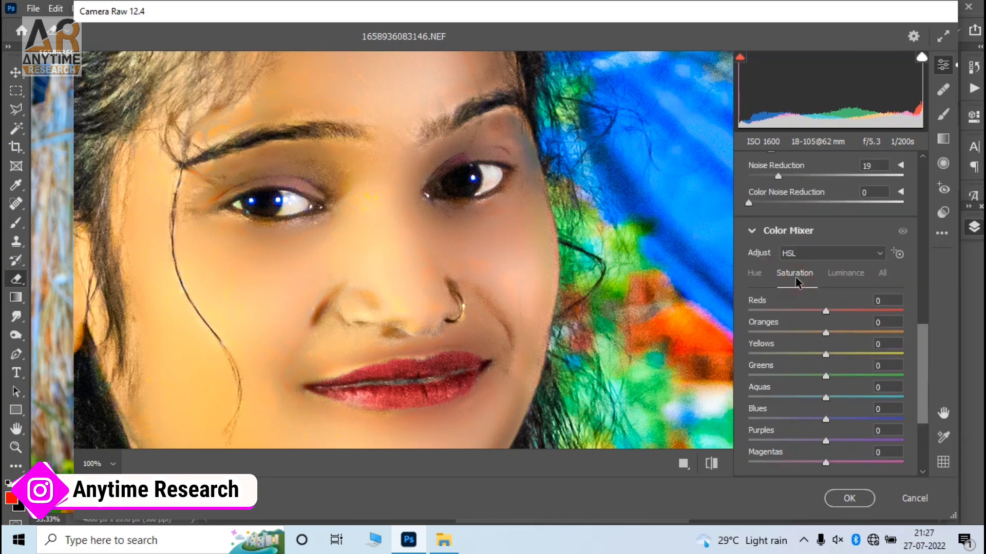
drag(826, 332, 809, 333)
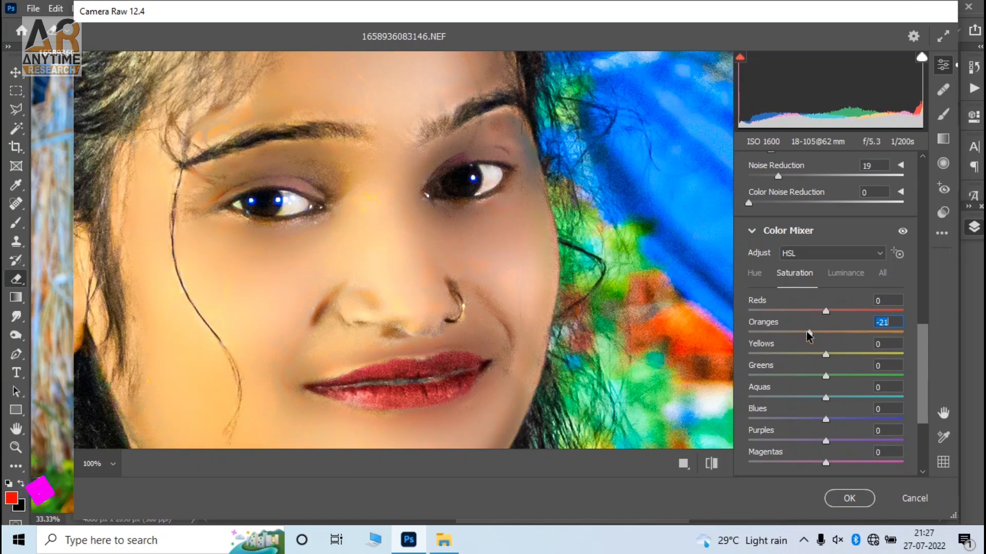
drag(814, 332, 818, 356)
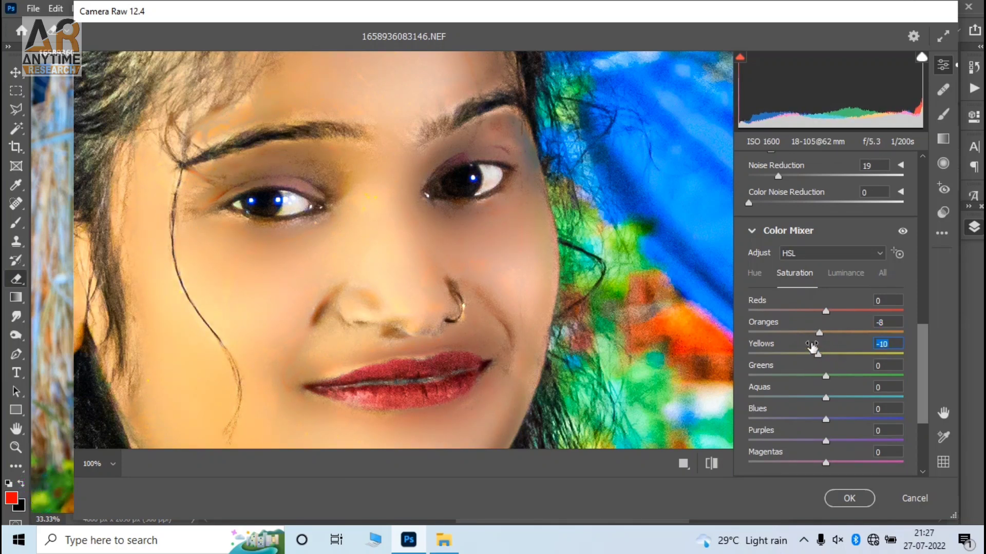
In Color Mixer Hue, shift Oranges to -9 and Yellows to -29, checking the face
click(752, 275)
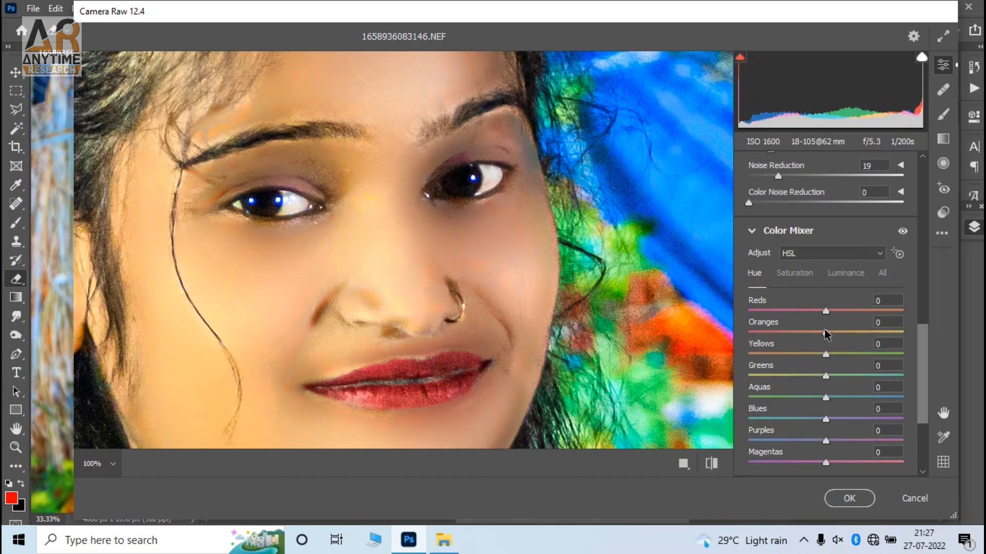
mouse_move(825, 333)
mouse_down()
mouse_move(842, 333)
mouse_move(817, 330)
mouse_move(850, 354)
mouse_move(806, 358)
mouse_up()
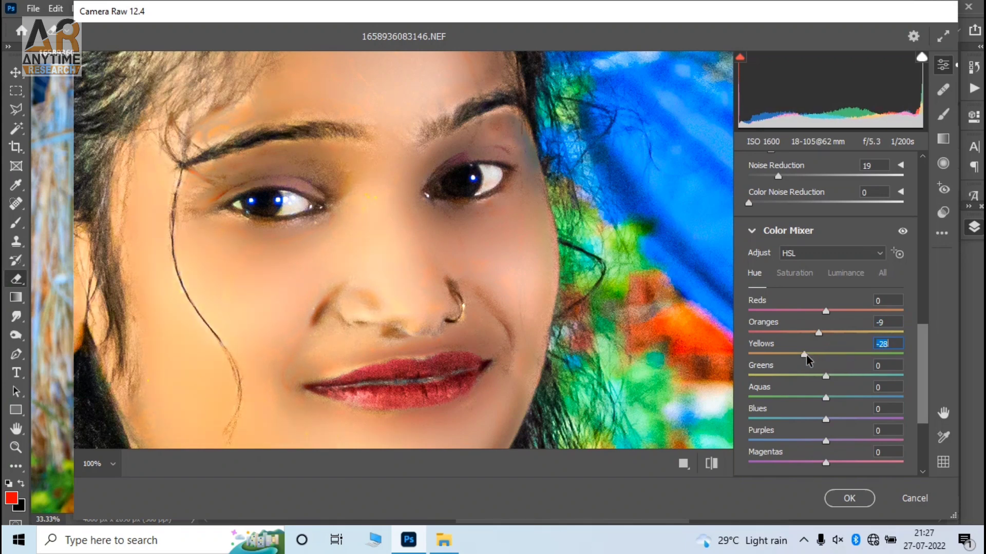
click(486, 283)
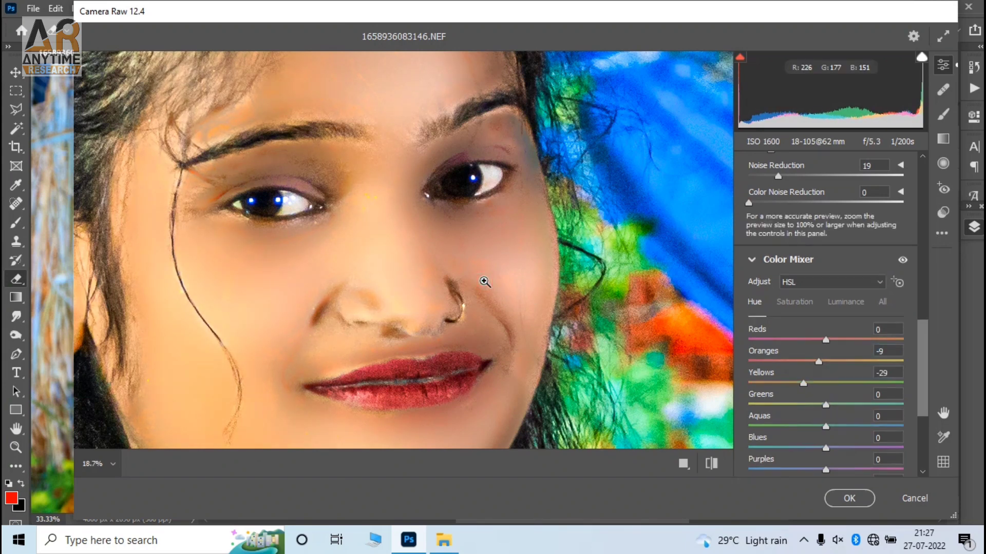
click(324, 173)
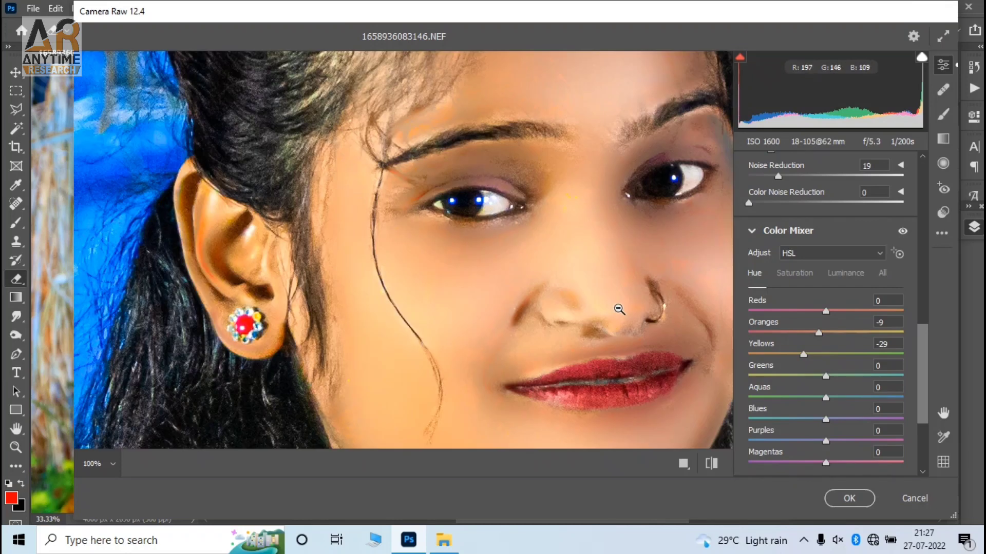
click(599, 308)
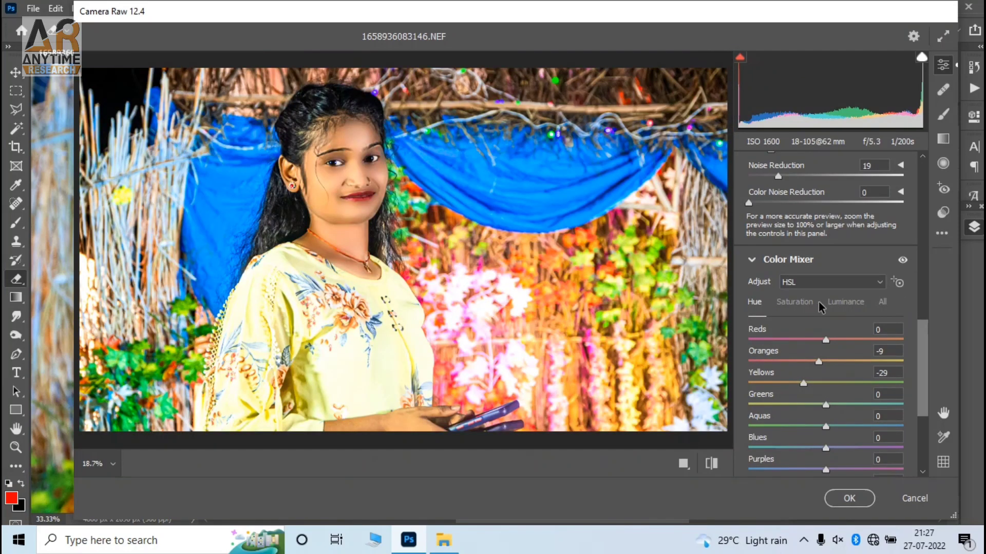
In the Color Mixer's Luminance tab, raise Oranges to +16 and check the face at 100%
click(841, 303)
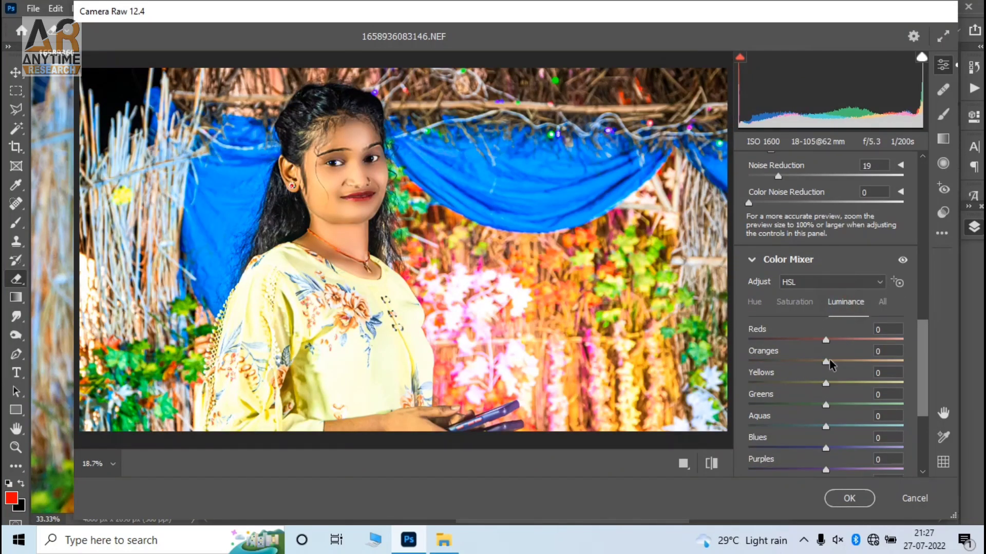
drag(825, 361, 834, 362)
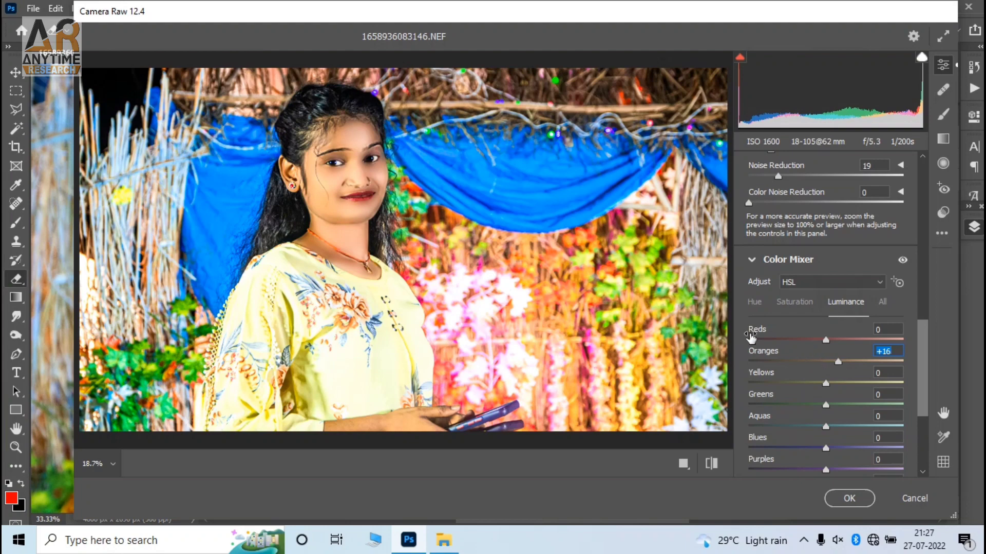
click(379, 191)
scroll(375, 231, up, 3)
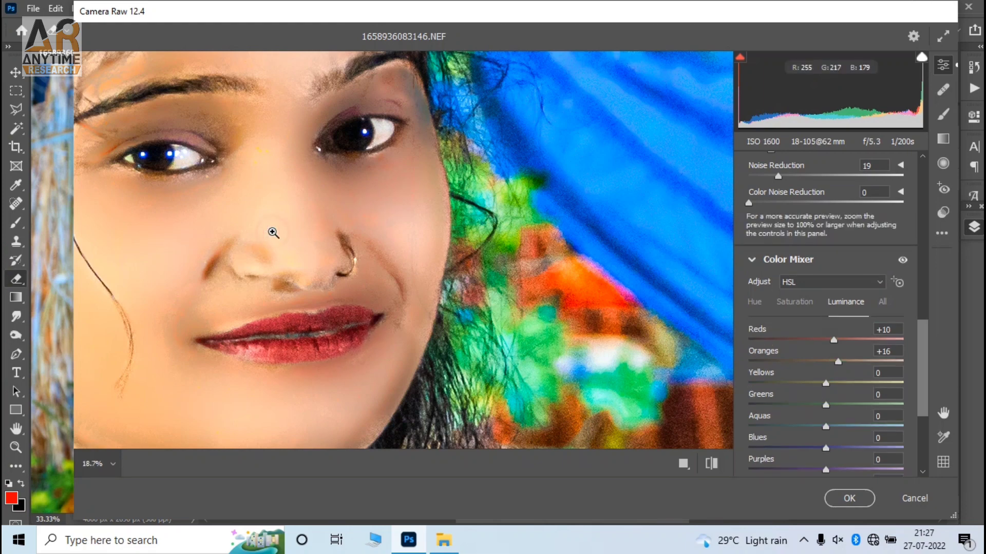
click(276, 233)
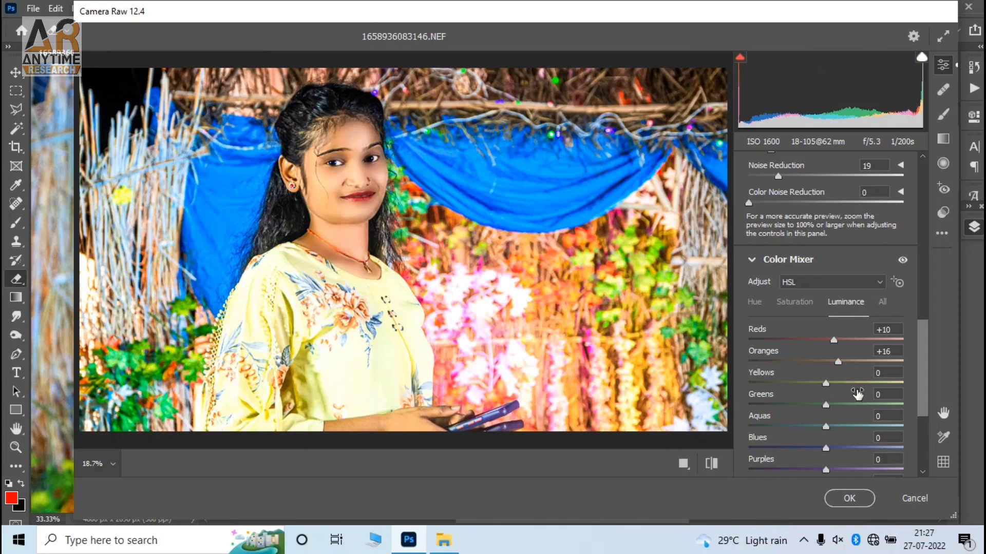
scroll(798, 388, down, 2)
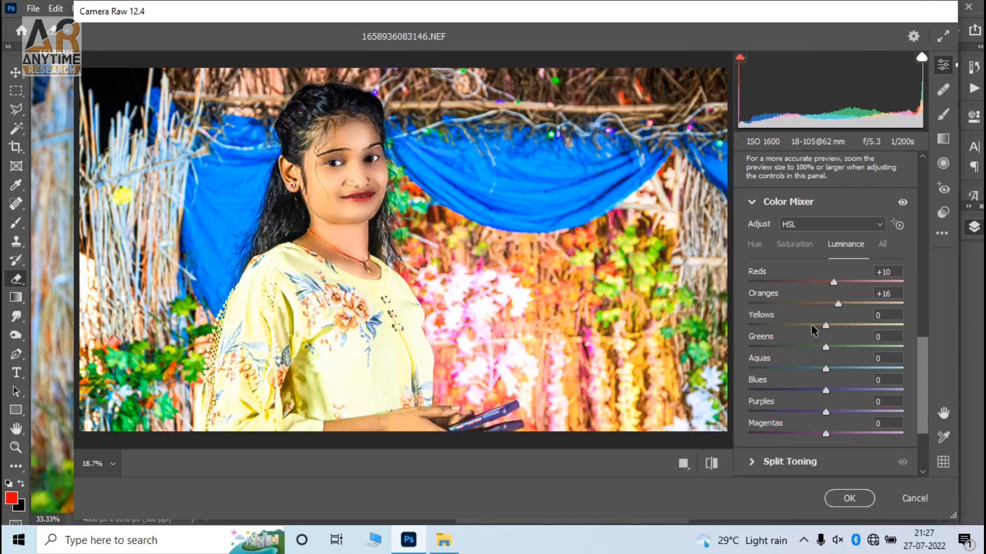
Set Yellows luminance to +4, then zoom into the face to check detail
mouse_move(811, 326)
mouse_down()
mouse_move(899, 326)
mouse_move(749, 352)
mouse_up()
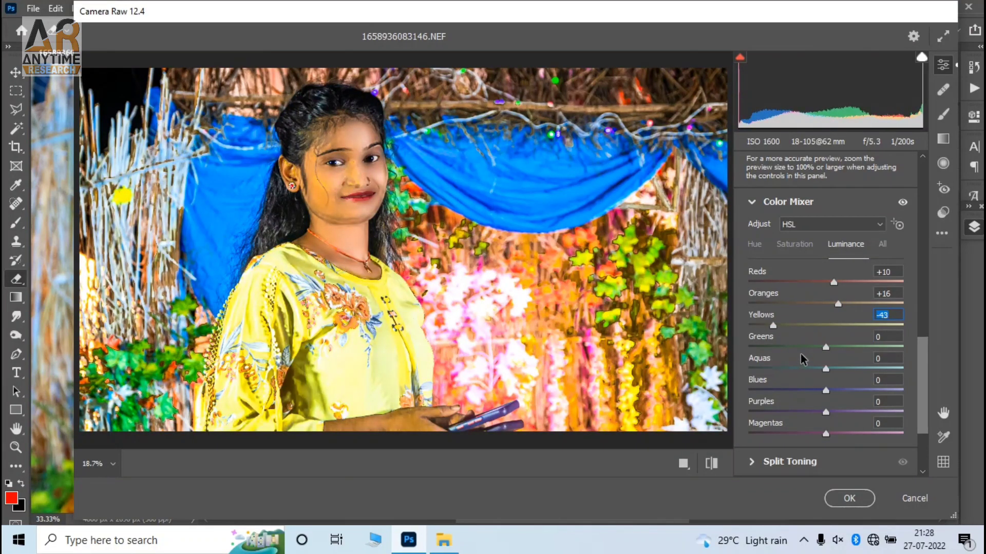
drag(760, 355, 842, 353)
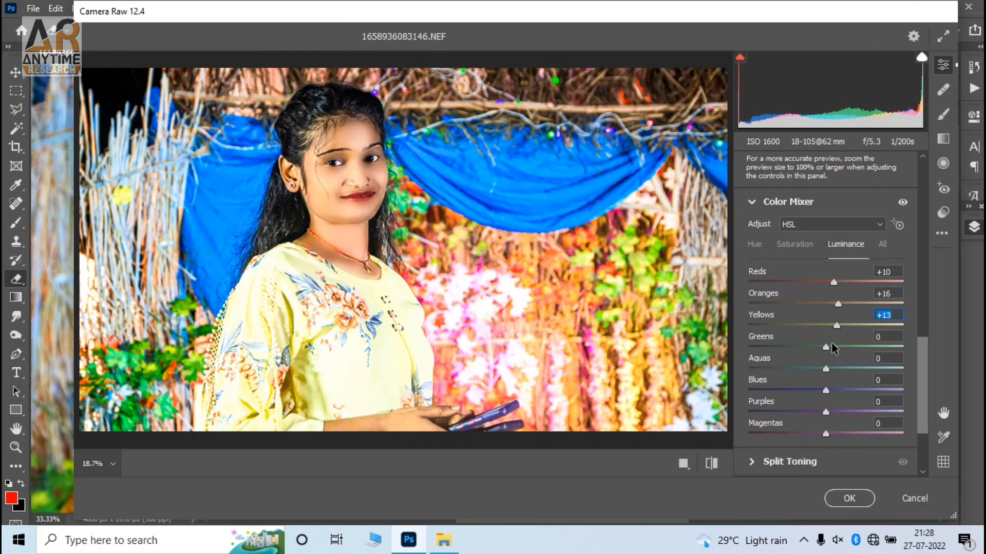
drag(832, 344, 828, 341)
click(340, 190)
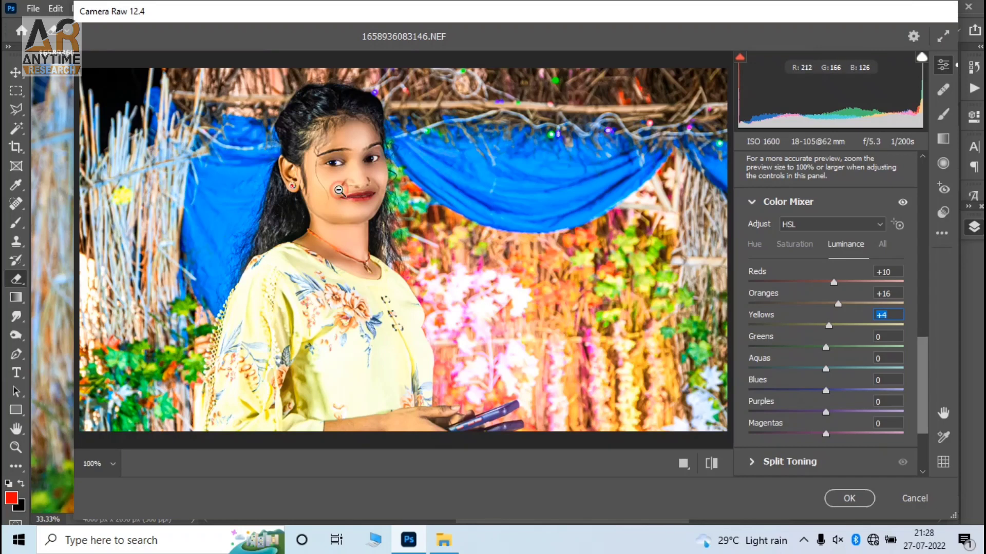
click(341, 190)
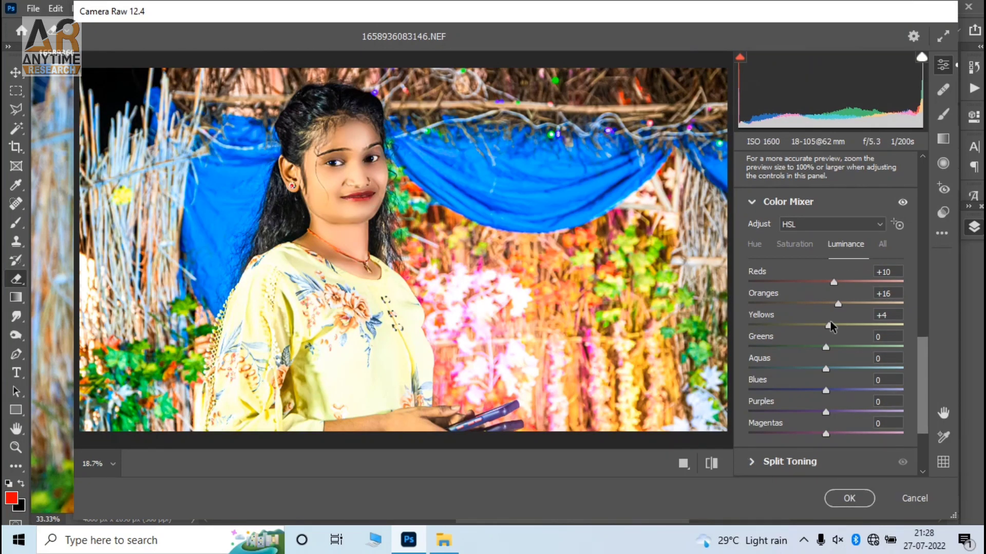
Keep Exposure at 0 and set the white balance Temperature to -2
scroll(828, 302, up, 3)
scroll(828, 303, up, 3)
scroll(828, 303, up, 2)
scroll(829, 293, up, 1)
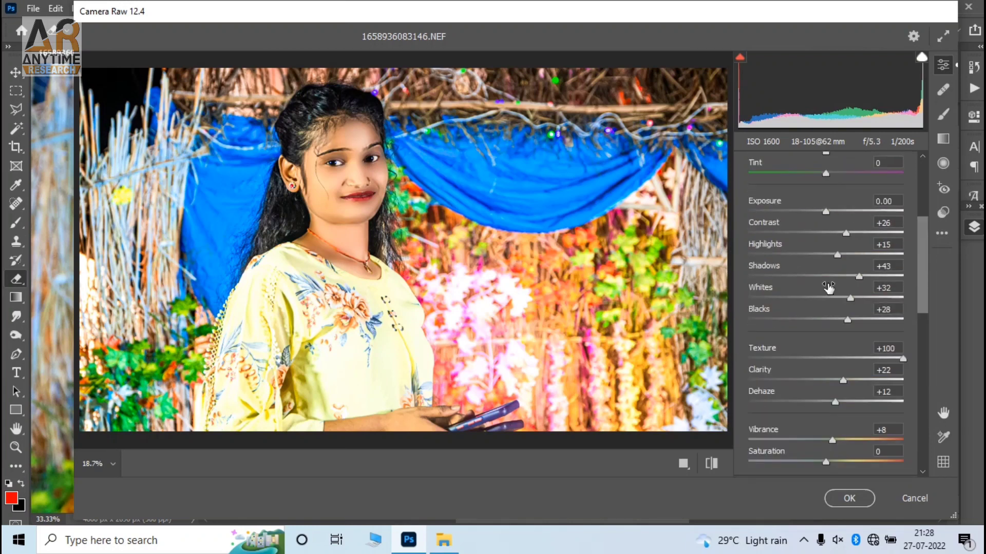
scroll(830, 283, up, 1)
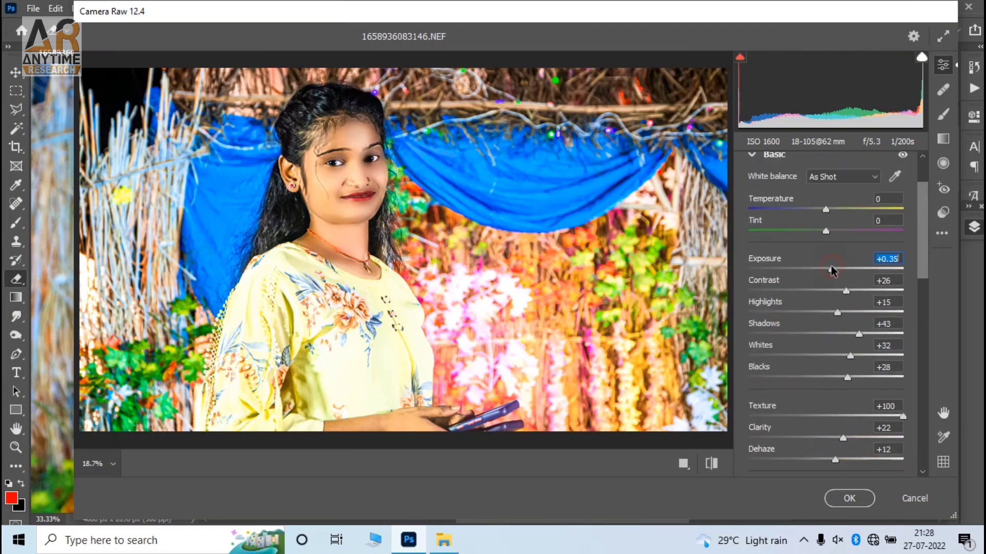
drag(826, 268, 832, 269)
double_click(831, 267)
click(823, 209)
drag(823, 210, 815, 210)
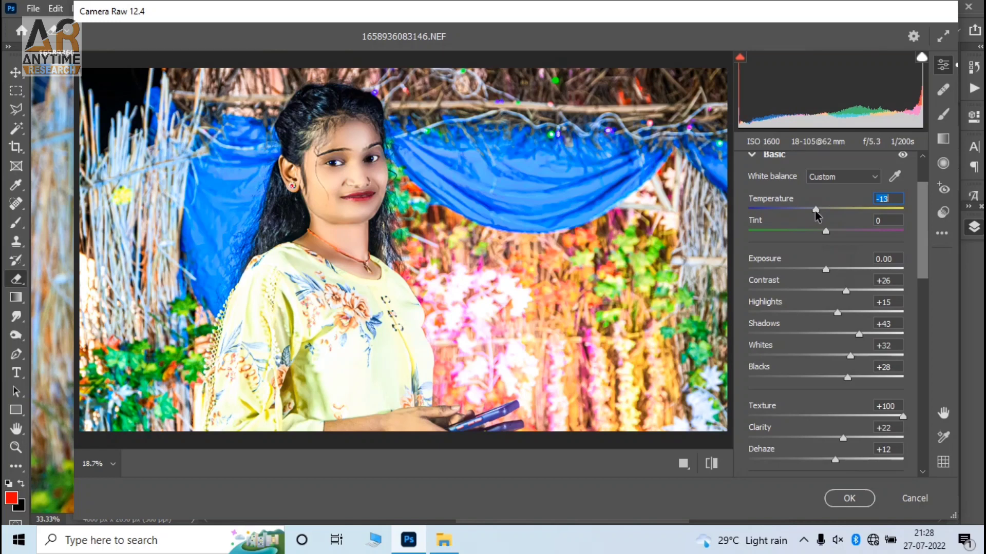
key(Up)
key(Up)
key(Up)
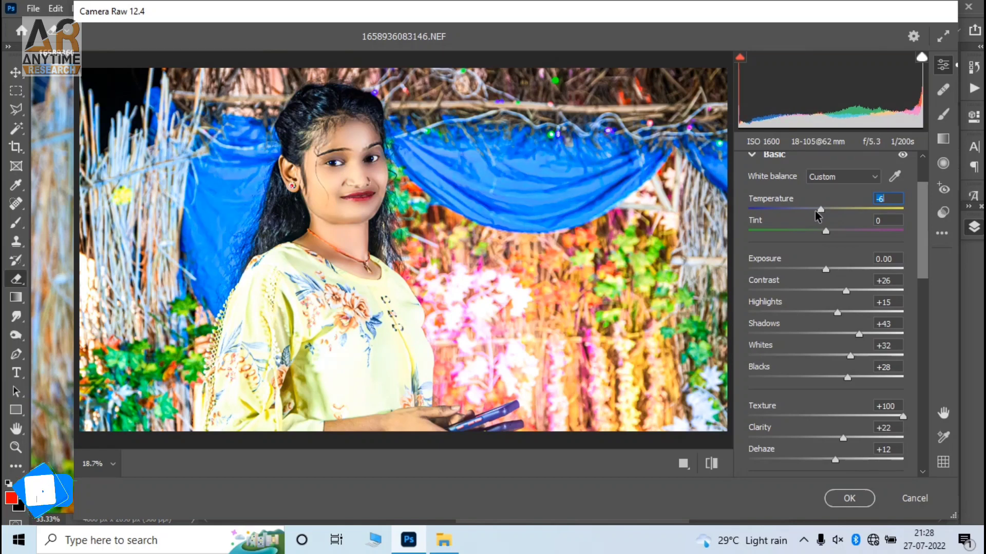
key(Up)
key(Up)
key(Up)
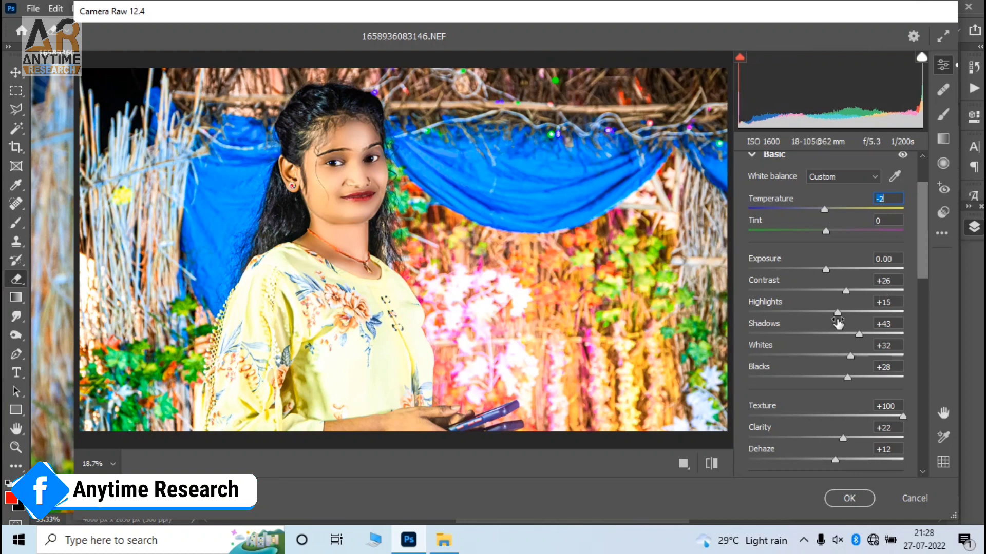
Set Clarity to +35 and apply the Camera Raw adjustments with OK
scroll(856, 399, down, 2)
drag(843, 381, 860, 382)
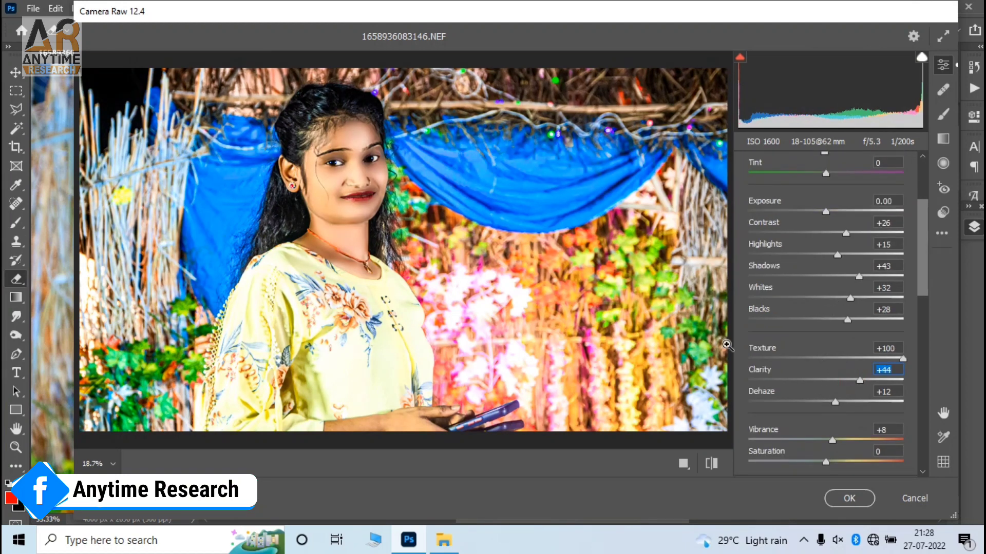
click(318, 148)
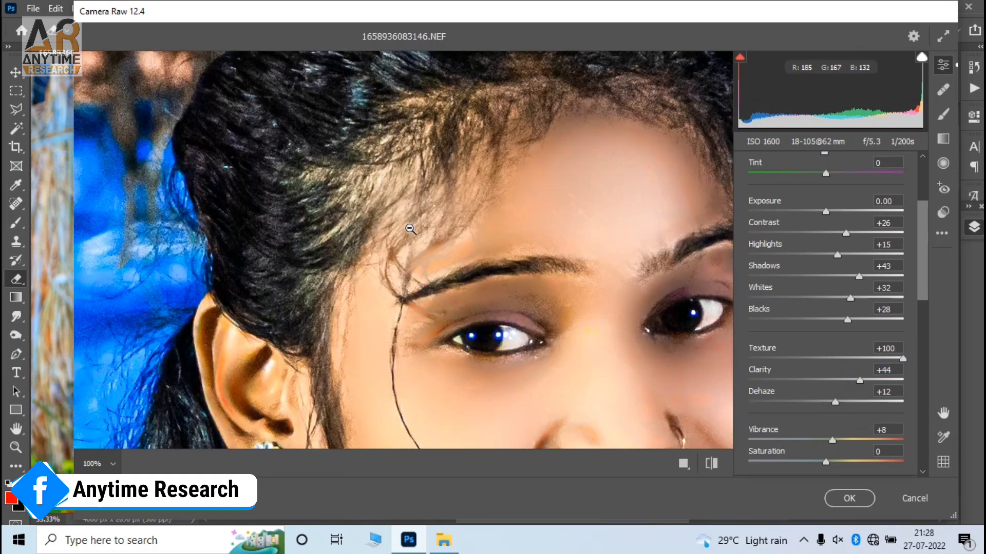
click(476, 253)
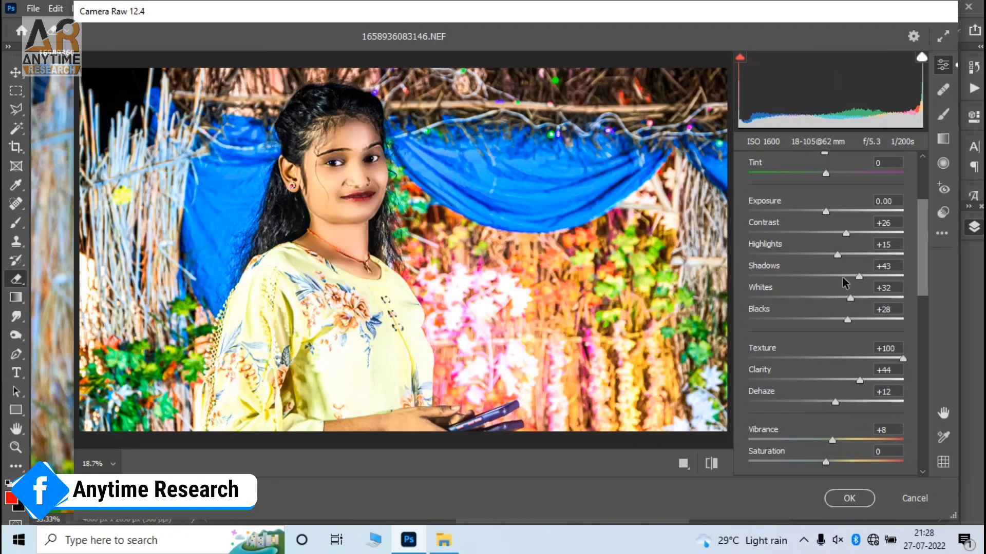
click(852, 383)
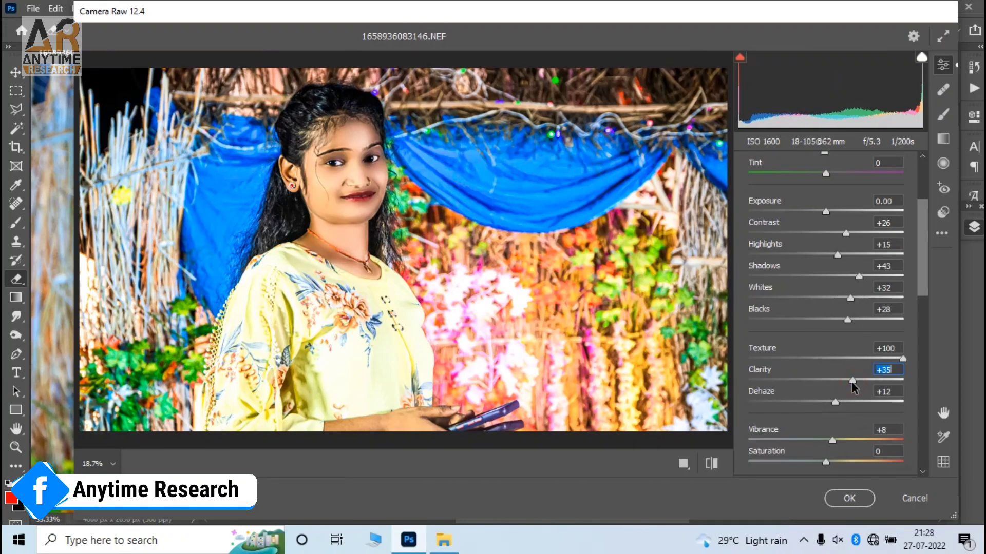
click(849, 498)
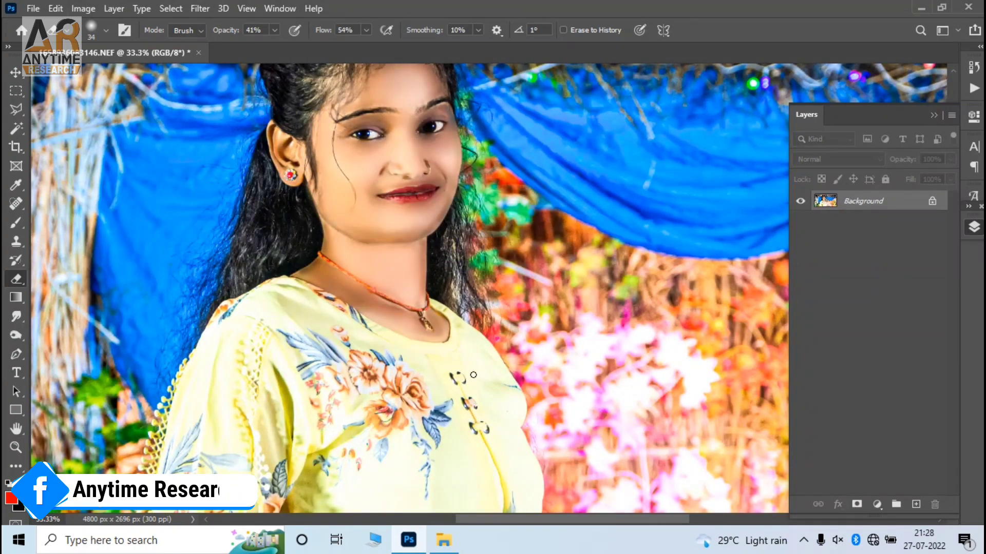
Scroll to the top of the reopened Camera Raw panel, with every slider at 0
scroll(406, 359, up, 3)
scroll(407, 358, up, 2)
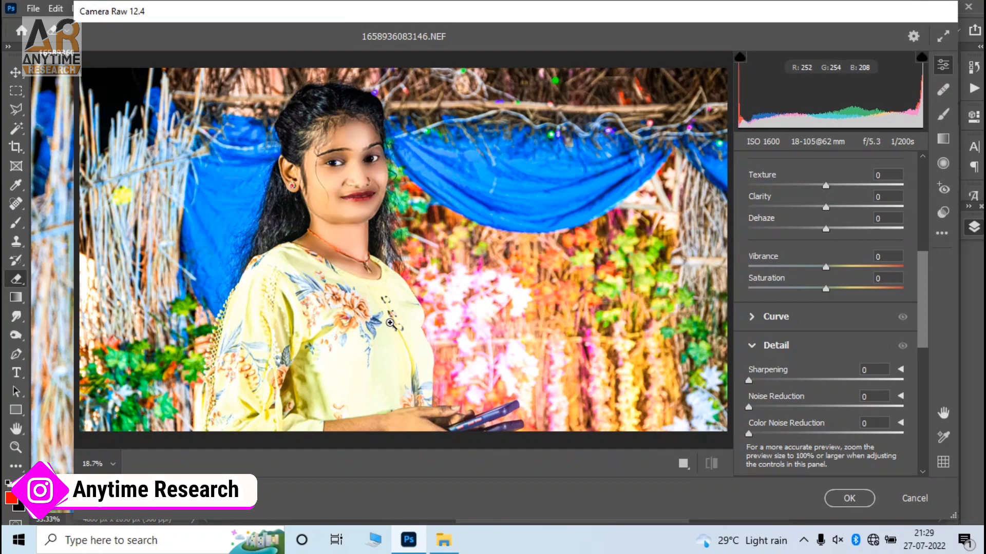
Set Texture to +100 and leave Clarity at 0
drag(825, 185, 917, 187)
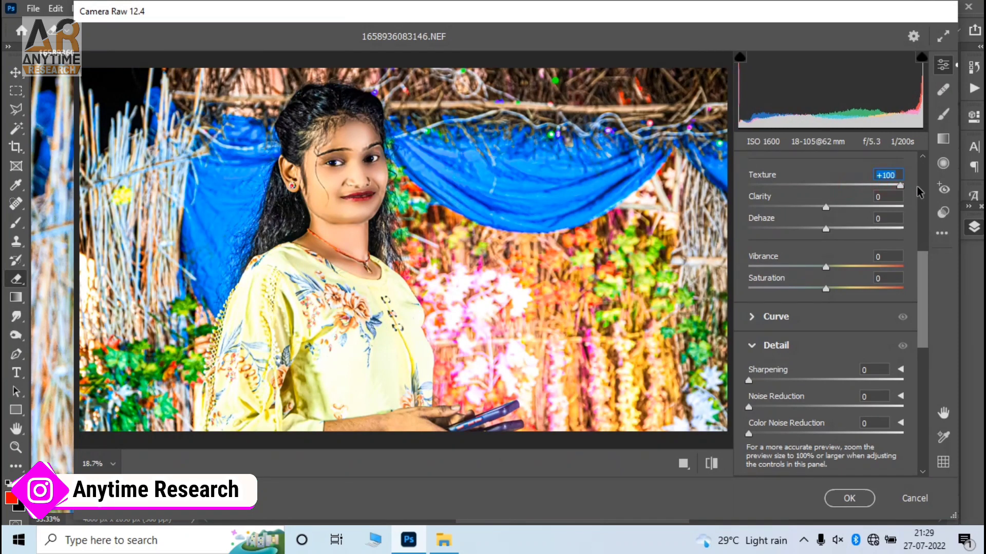
click(317, 159)
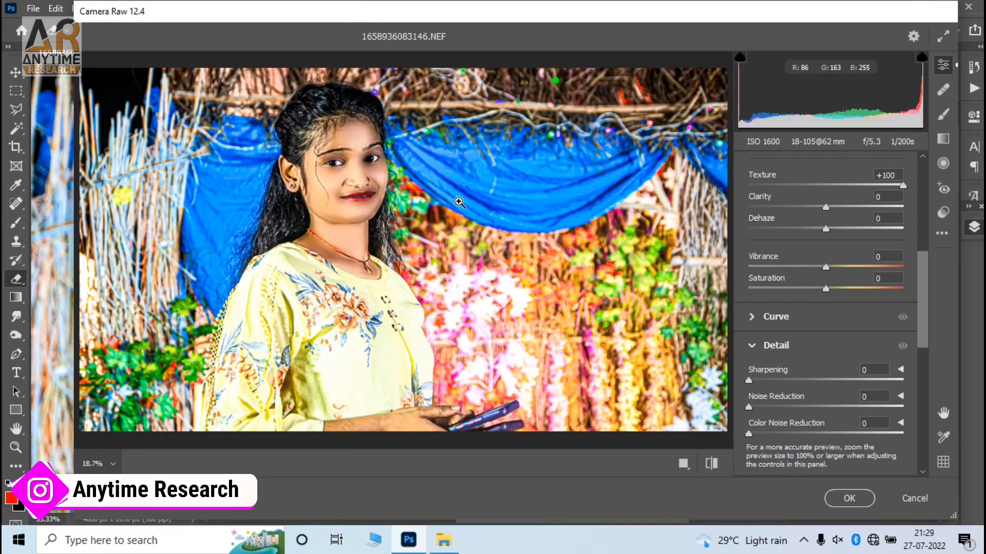
mouse_move(826, 207)
mouse_down()
mouse_move(843, 207)
mouse_move(799, 207)
mouse_up()
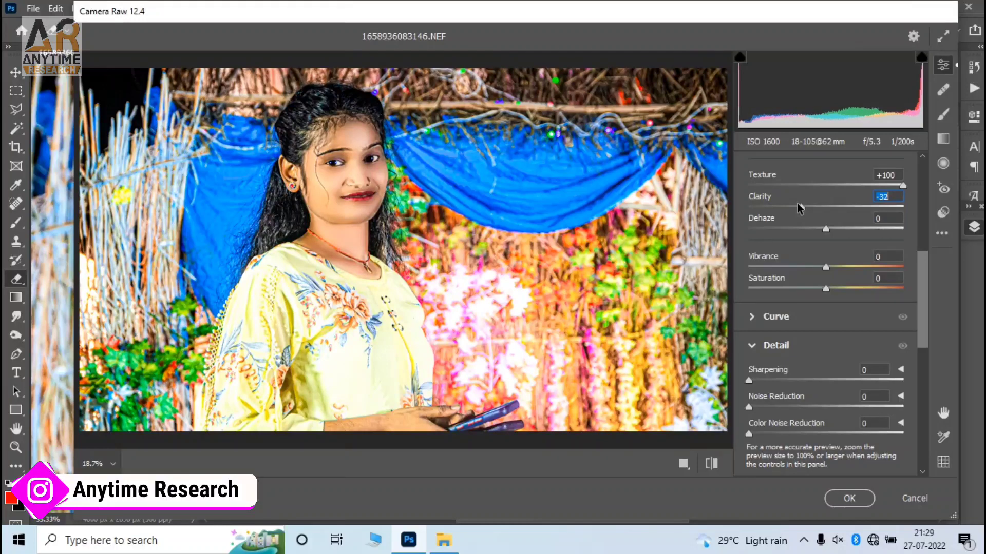
text(0)
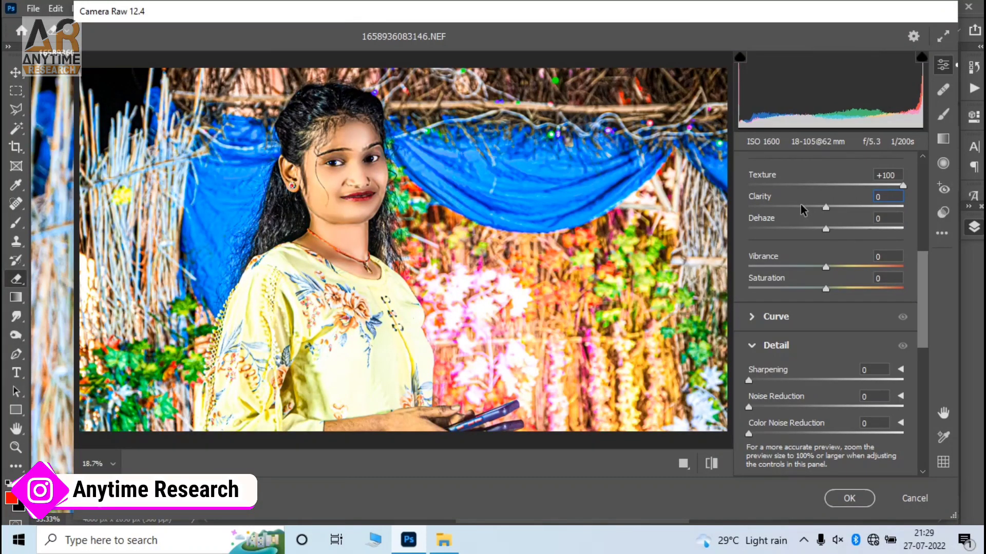
Set Sharpening to 20 and Noise Reduction to 16, then apply the second pass
click(768, 381)
click(773, 408)
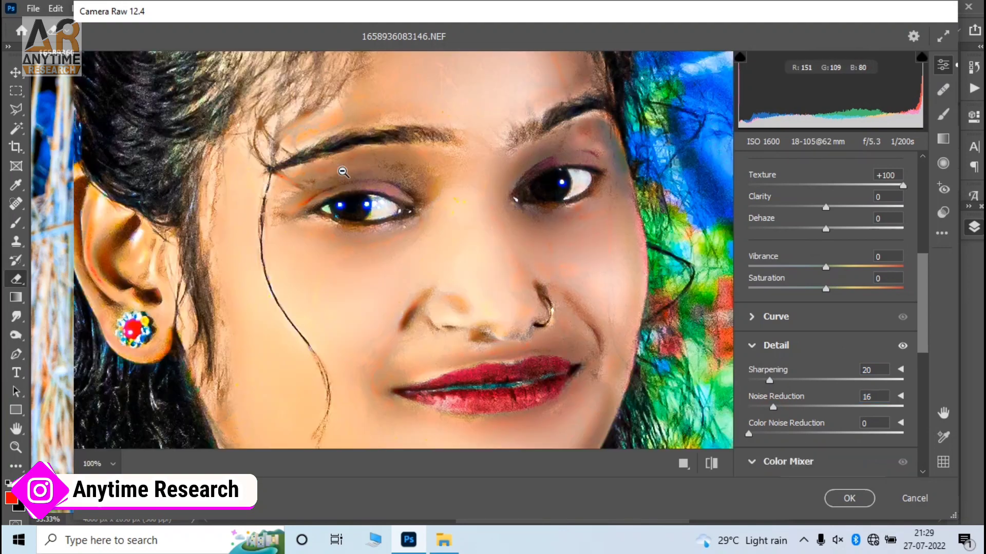
click(442, 246)
scroll(383, 314, up, 5)
scroll(383, 311, up, 3)
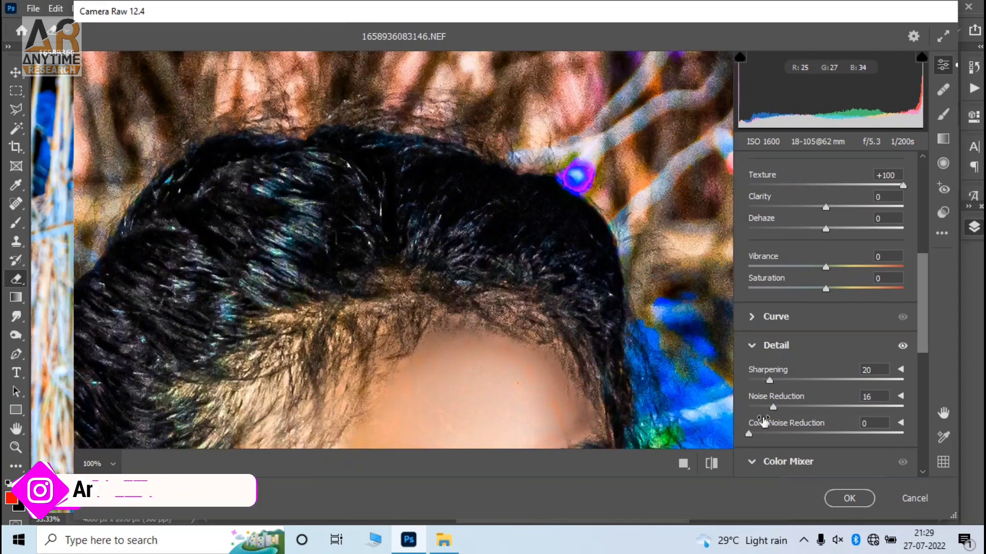
click(847, 497)
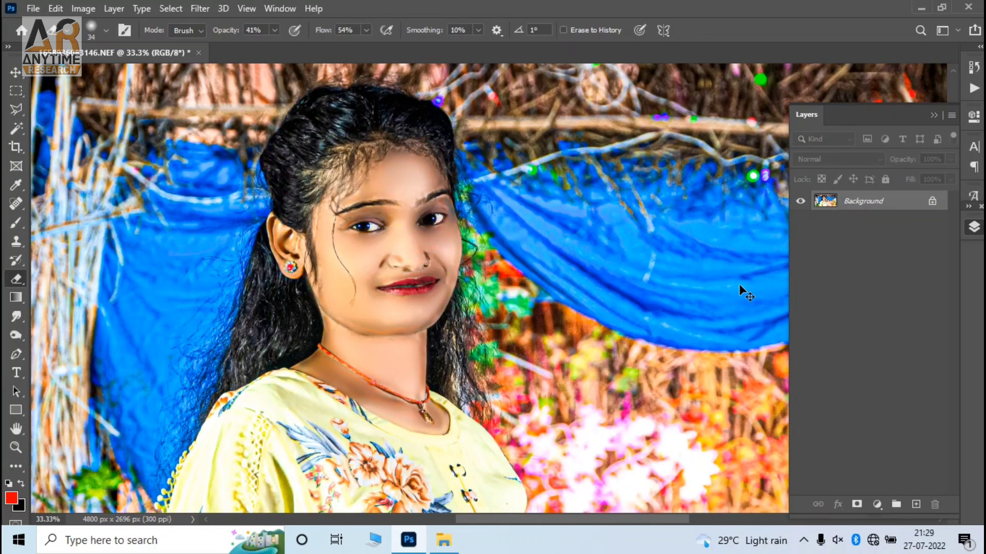
Duplicate the portrait to Layer 1 with Ctrl+J and turn off the Background layer's visibility
key(ctrl+j)
click(802, 219)
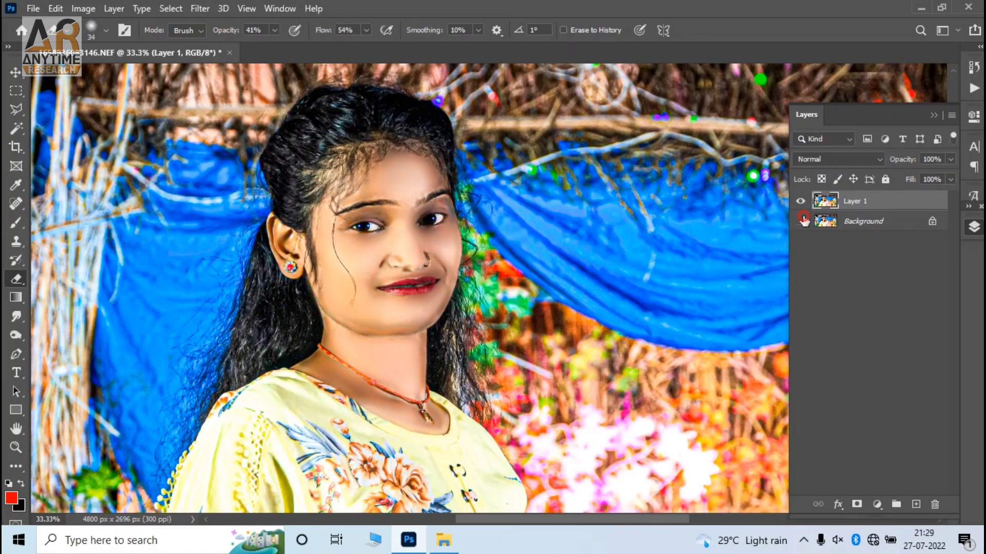
key(ctrl+minus)
key(ctrl+minus)
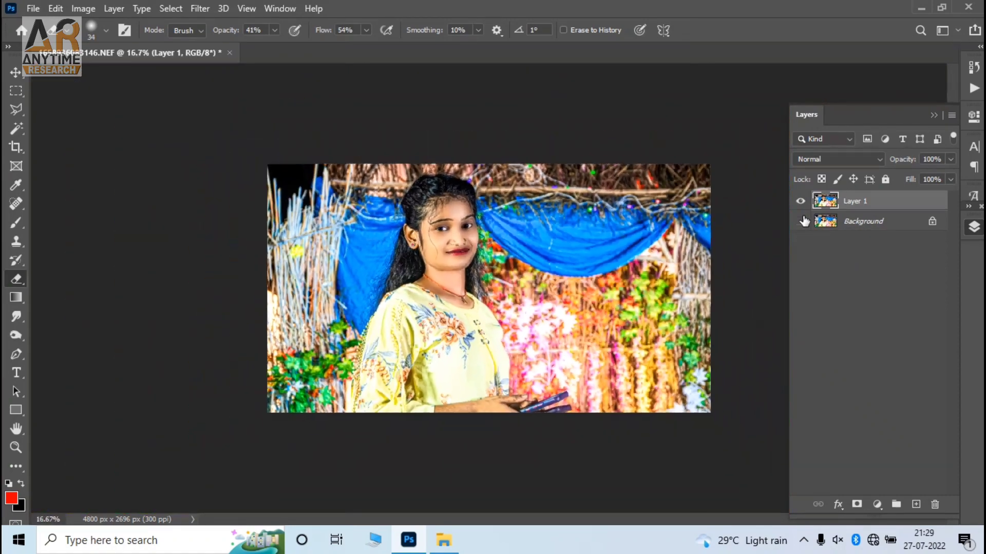
key(ctrl+plus)
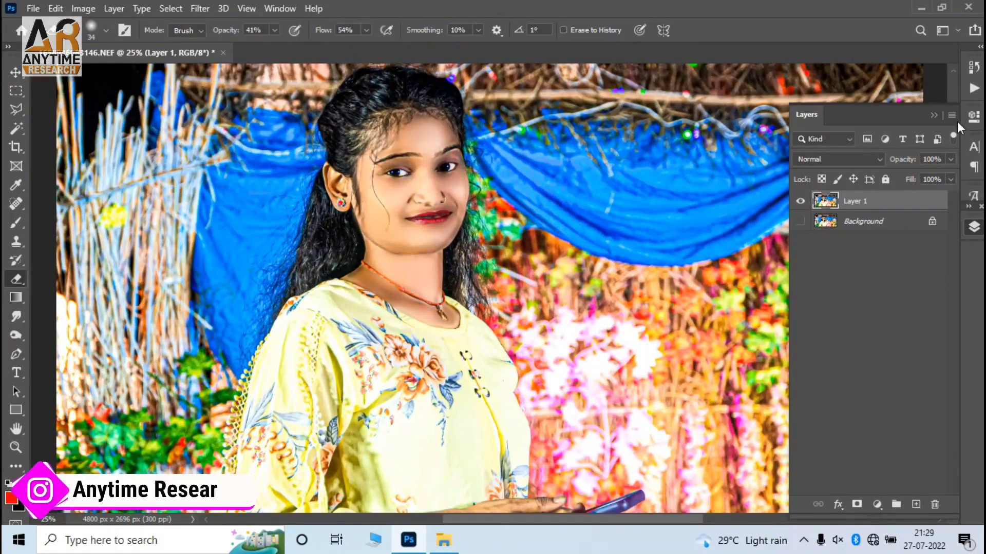